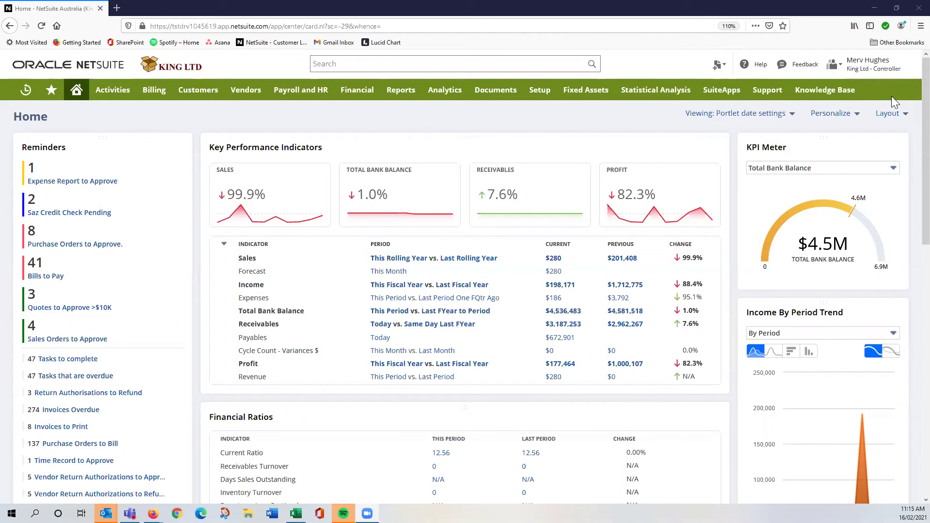
# - Switch to the King Ltd - Sales Rep role to view its dashboard, and after that to King Ltd - Warehouse Staff
pyautogui.moveTo(871, 67)
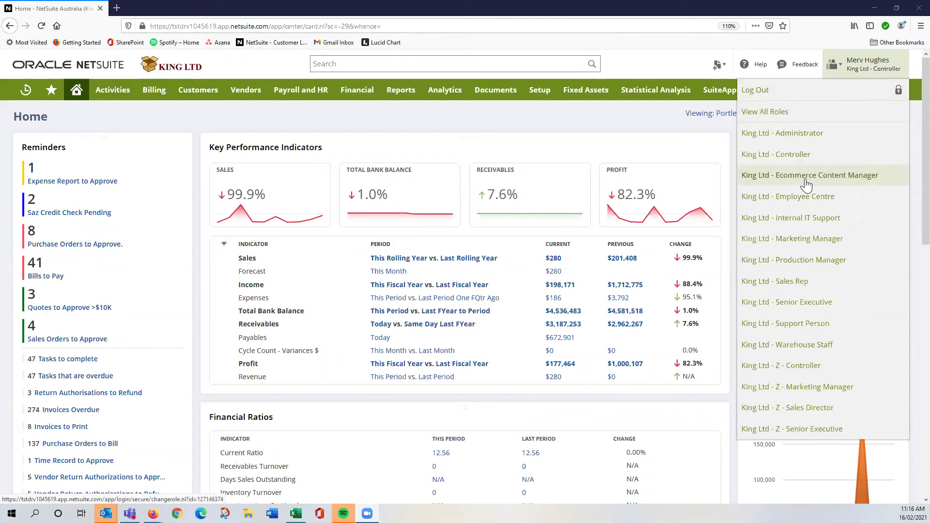
pyautogui.click(792, 287)
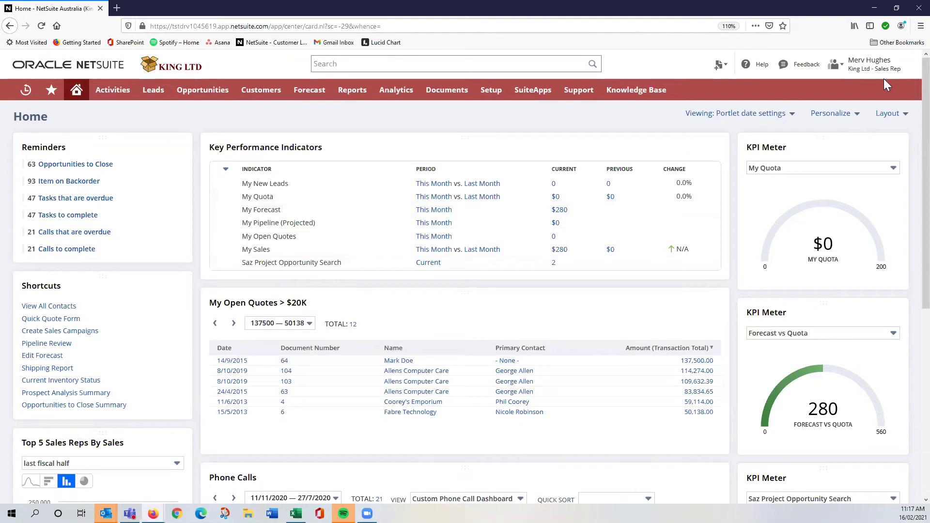
pyautogui.moveTo(876, 68)
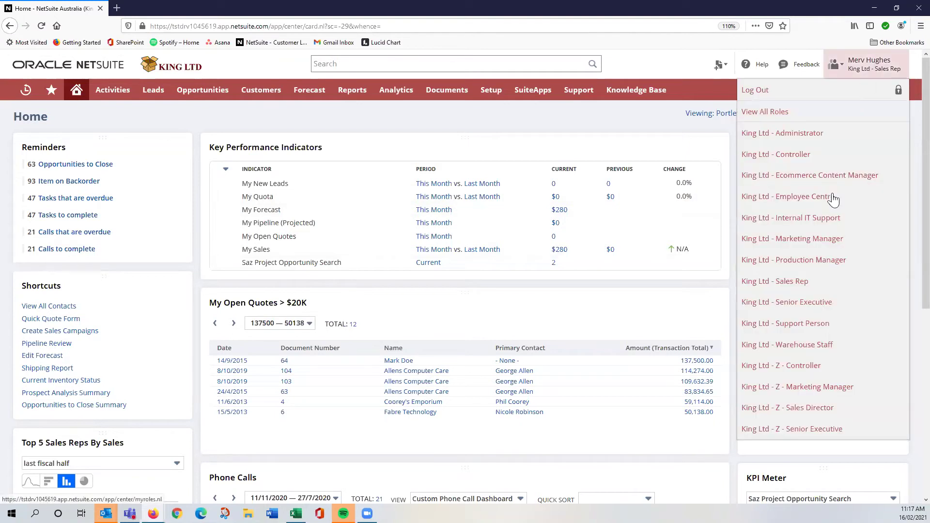
pyautogui.click(797, 347)
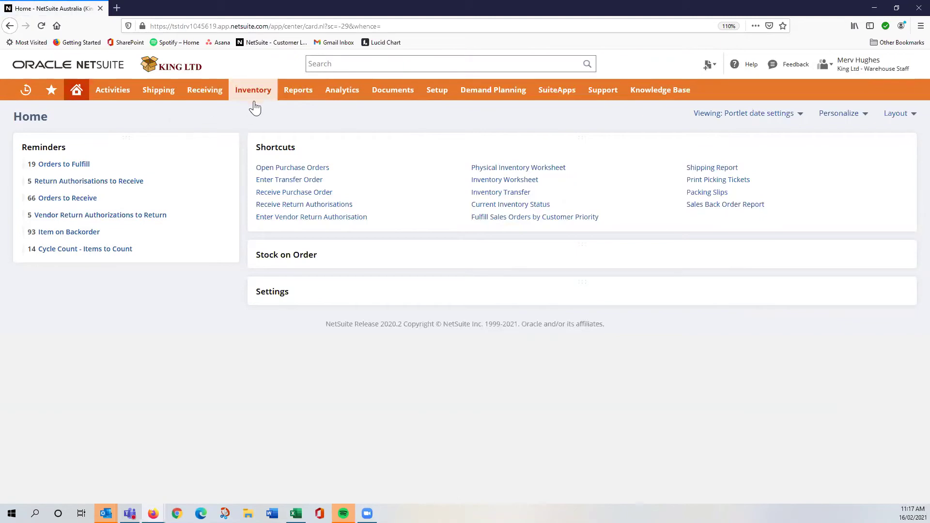
# - Examine the available shipping functions and open the Orders to Fulfill reminder to review the list of orders
pyautogui.moveTo(255, 104)
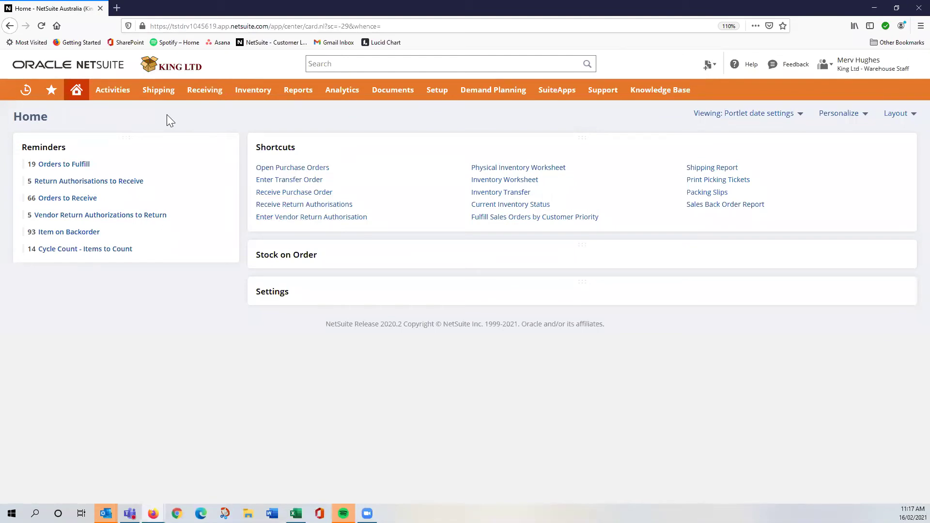
pyautogui.moveTo(158, 91)
pyautogui.moveTo(162, 138)
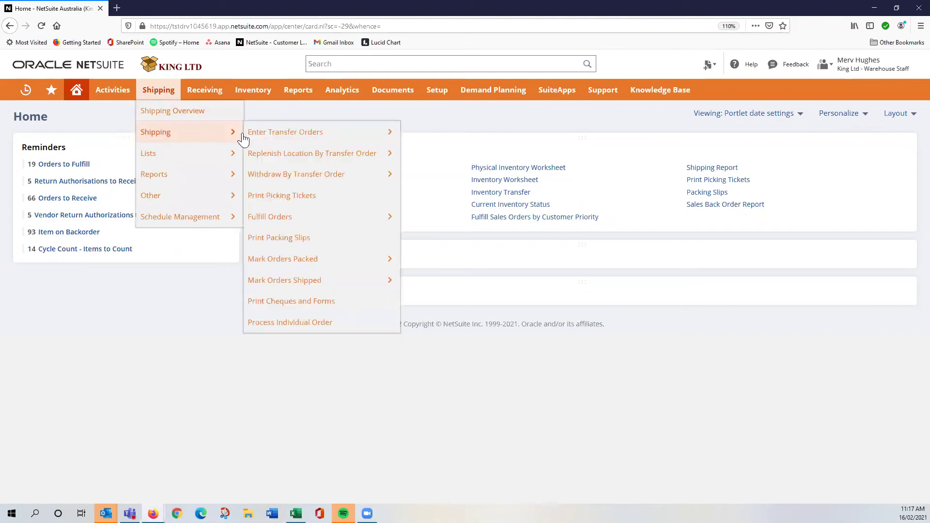
pyautogui.moveTo(276, 224)
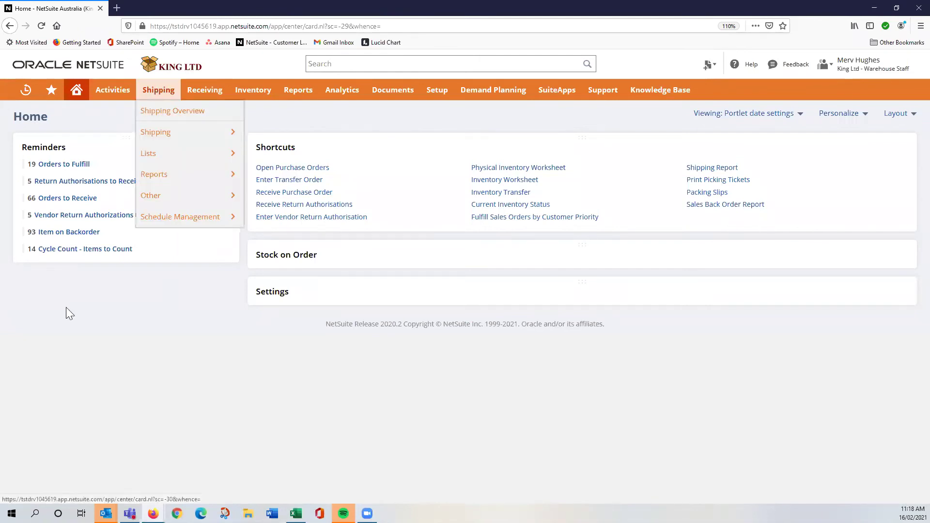
pyautogui.click(59, 166)
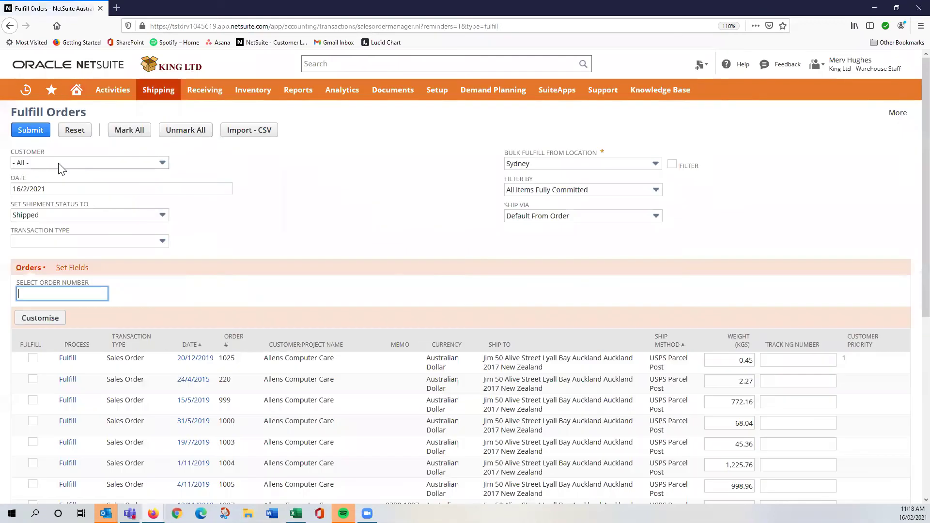
pyautogui.scroll(-2, 296, 233)
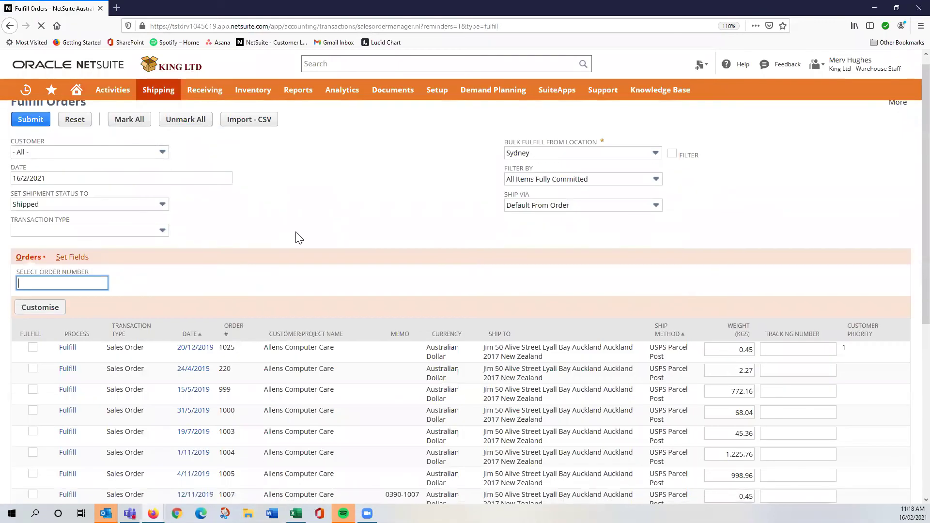
pyautogui.scroll(2, 310, 189)
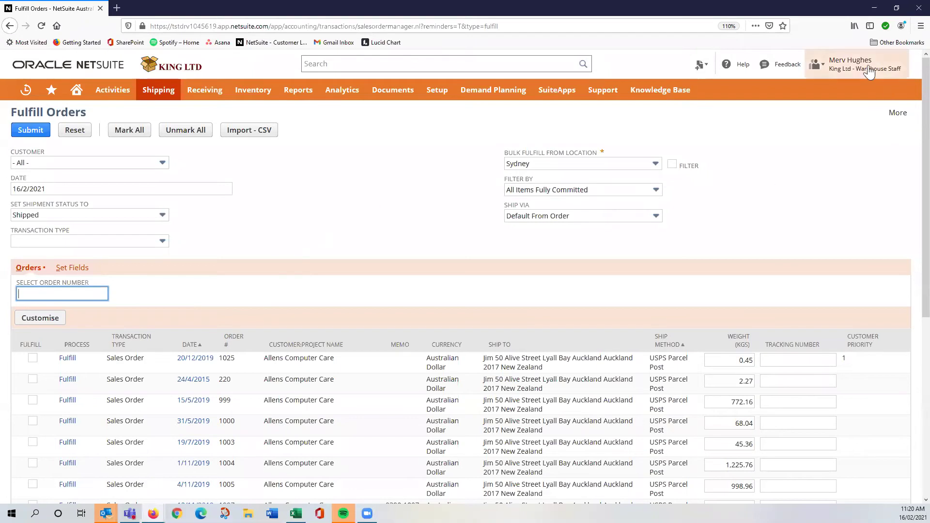
# - Switch to the King Ltd - Controller role and drill down from current Receivables through Allens Computer Care's 90-day balance to its $6,259.45 invoice
pyautogui.moveTo(864, 68)
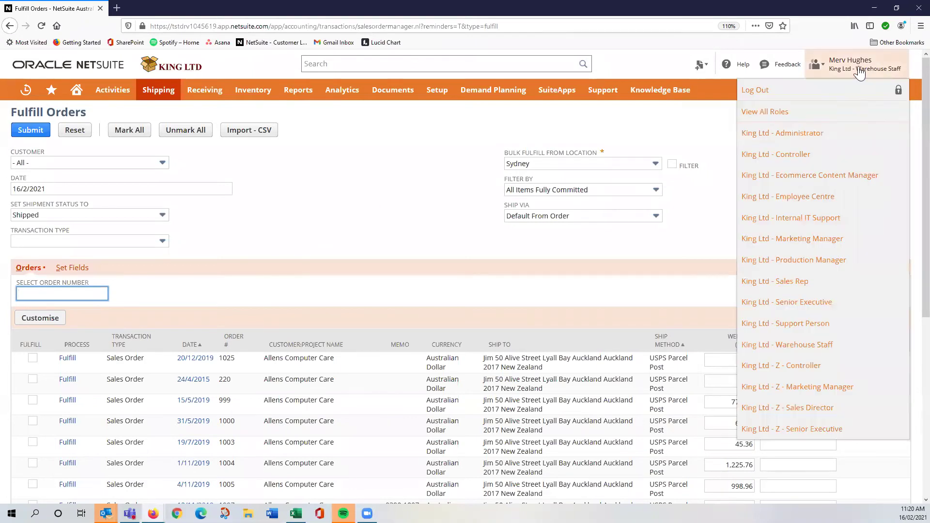
pyautogui.click(792, 156)
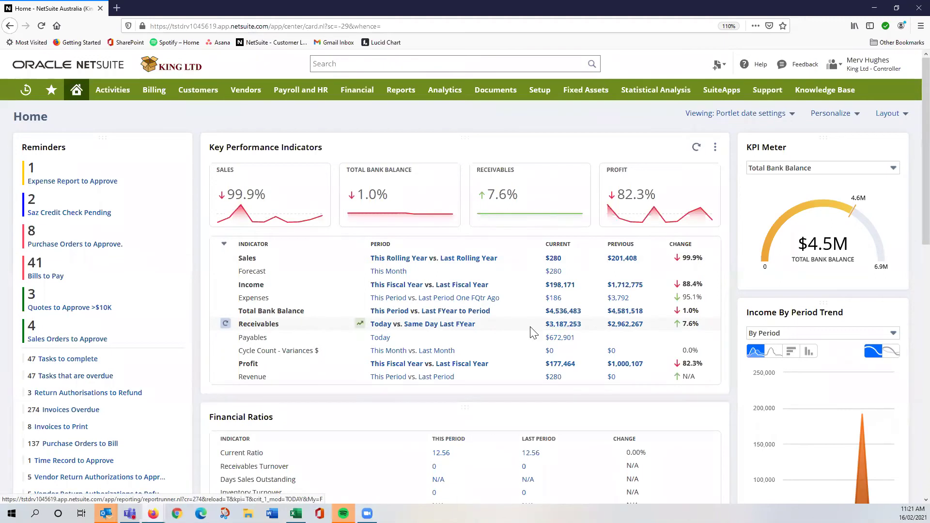
pyautogui.click(554, 329)
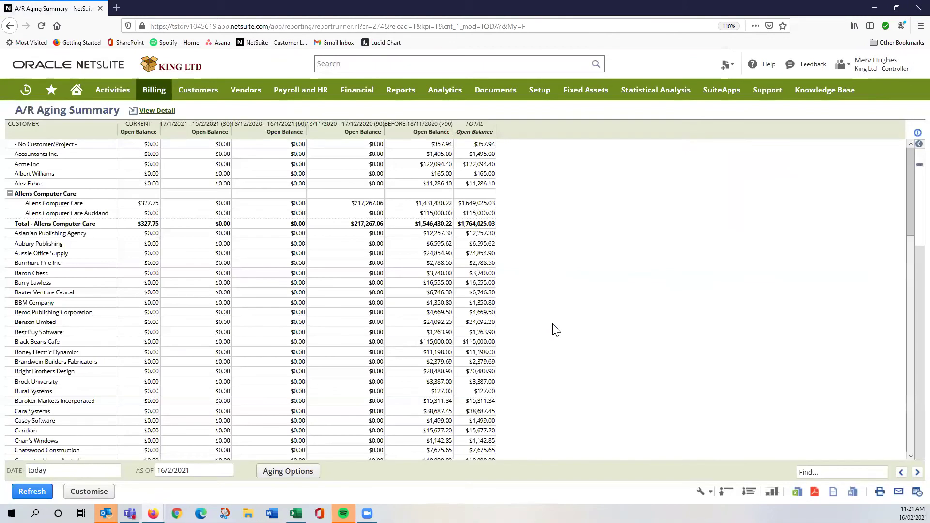
pyautogui.click(361, 206)
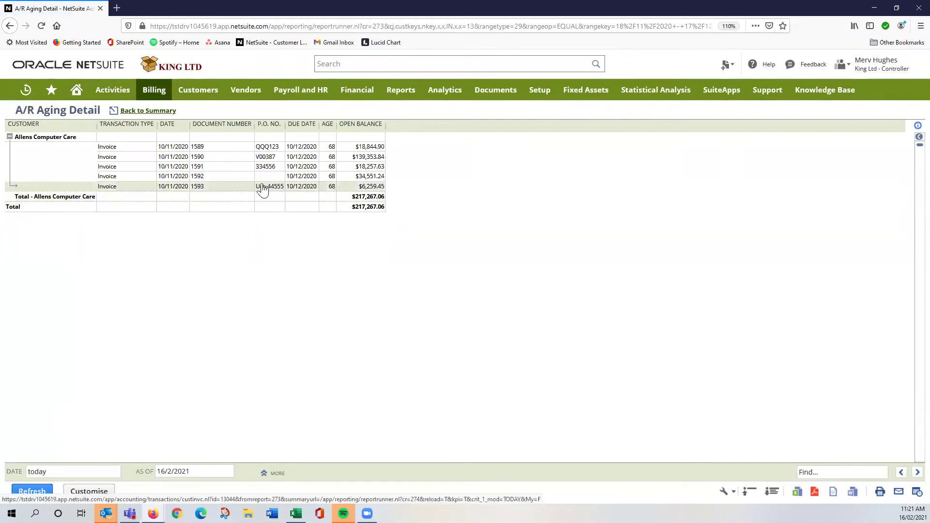
pyautogui.click(367, 191)
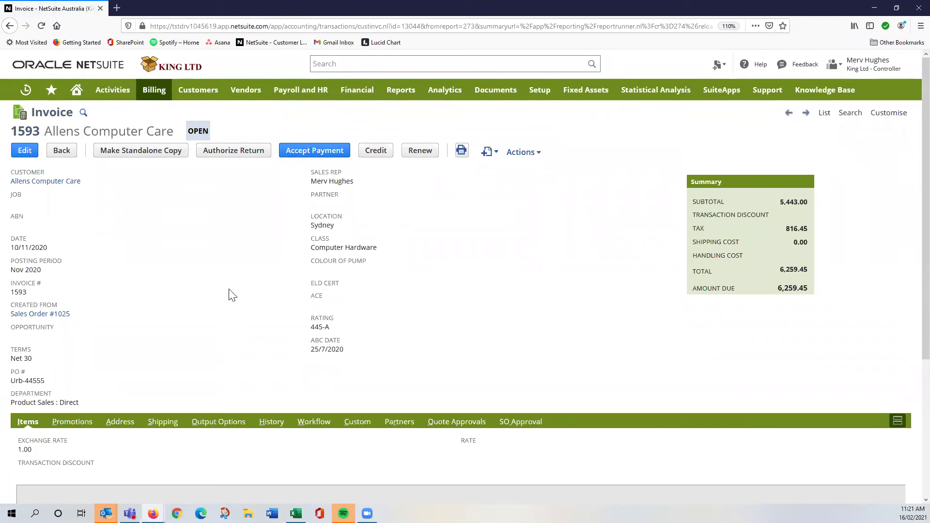
# - From the invoice's item lines, open the URB- Ikea Poang Rocking Chair item record in a new browser tab and view it
pyautogui.scroll(-3, 233, 294)
pyautogui.scroll(-3, 231, 291)
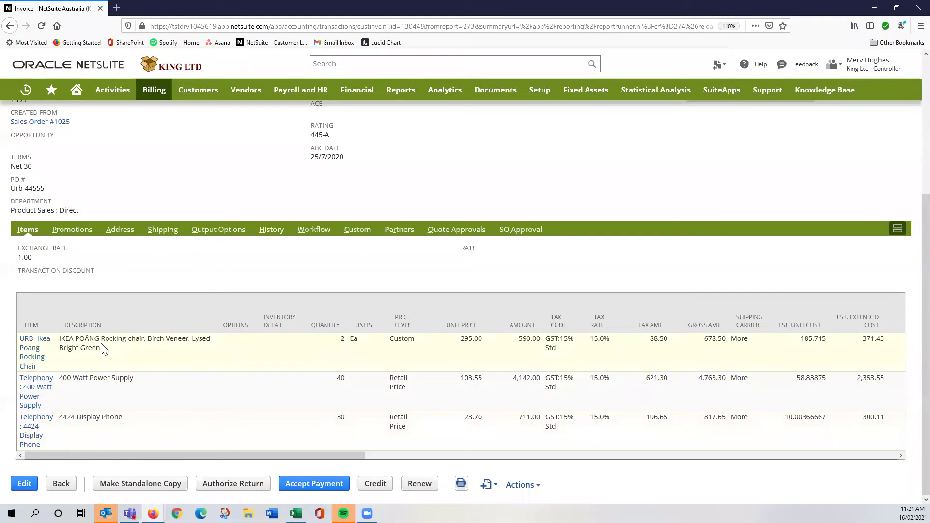
pyautogui.moveTo(26, 349)
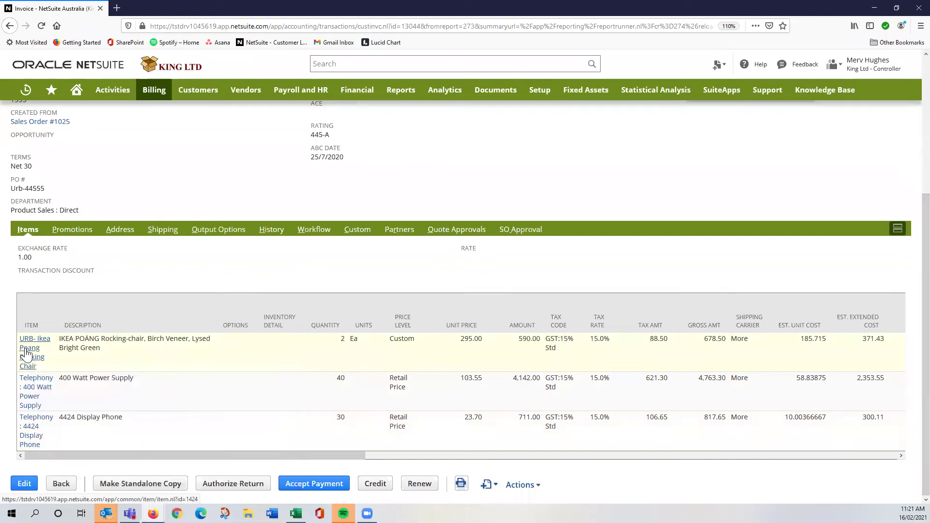
pyautogui.rightClick(31, 351)
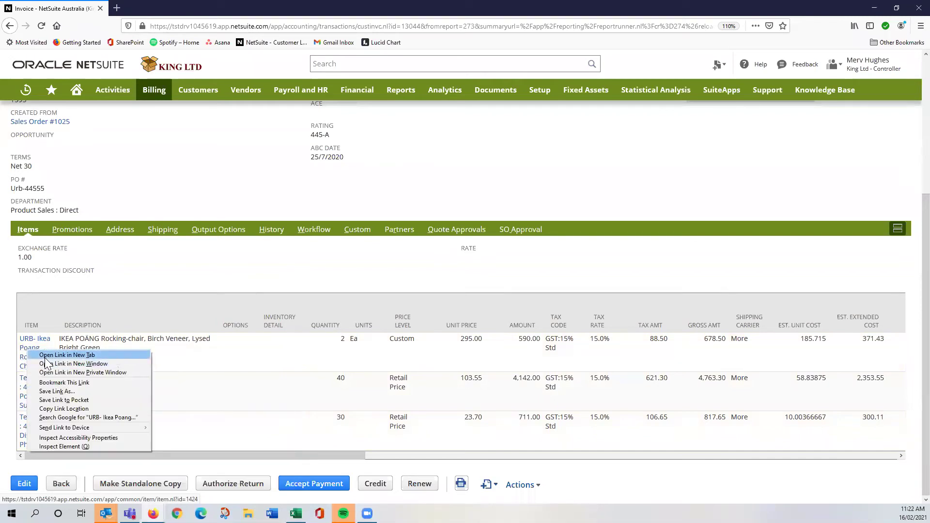
pyautogui.click(46, 357)
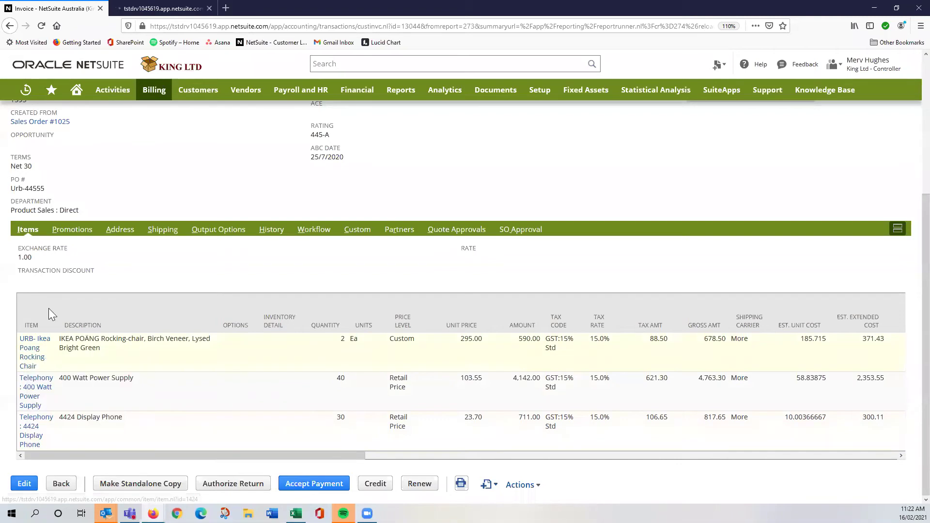
pyautogui.click(137, 6)
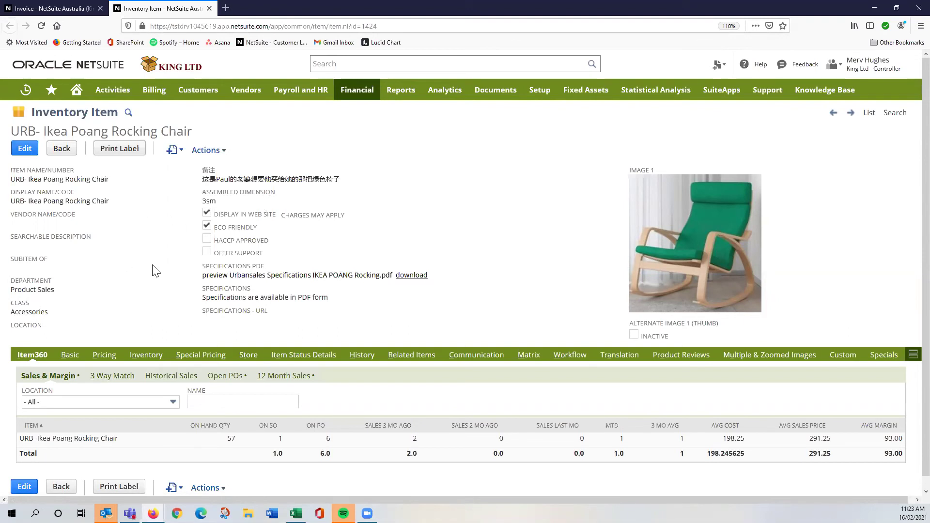
# - Read the field help for the item's 备注 and Specifications PDF fields, closing each help window
pyautogui.click(208, 171)
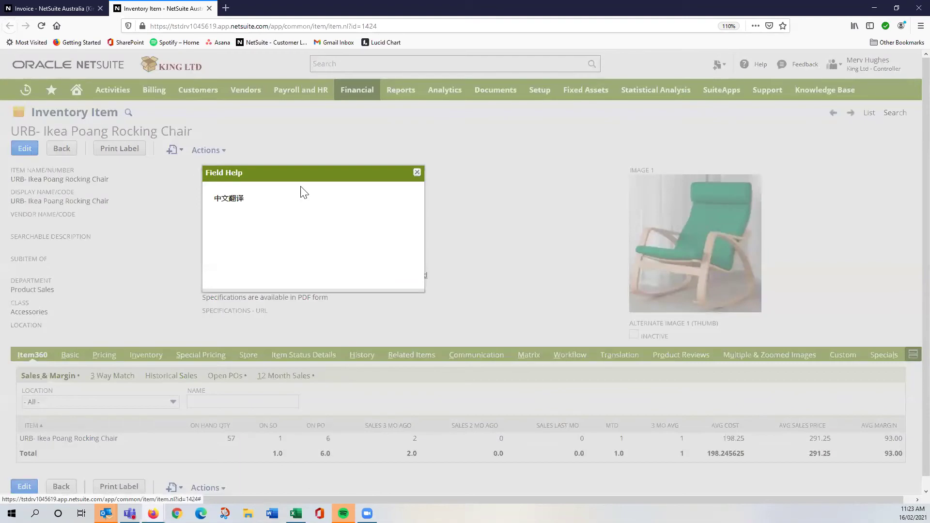
pyautogui.click(414, 173)
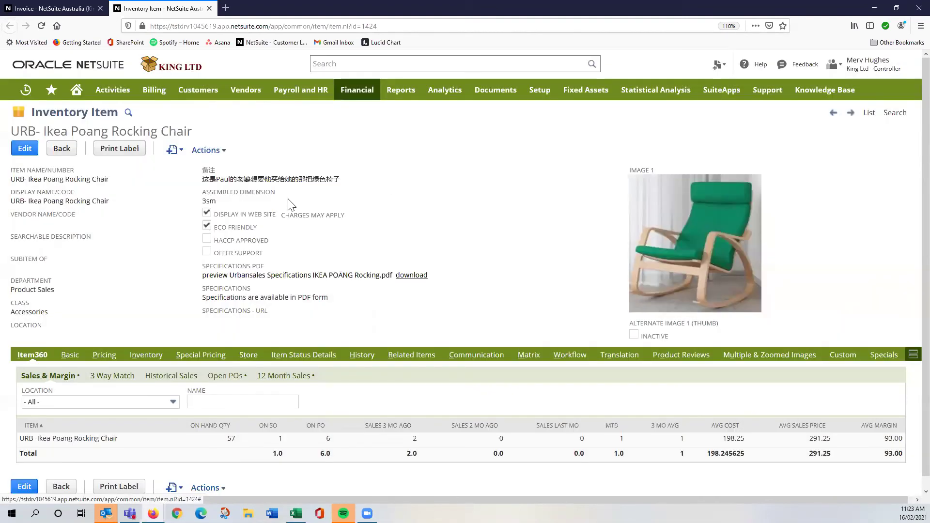
pyautogui.click(219, 266)
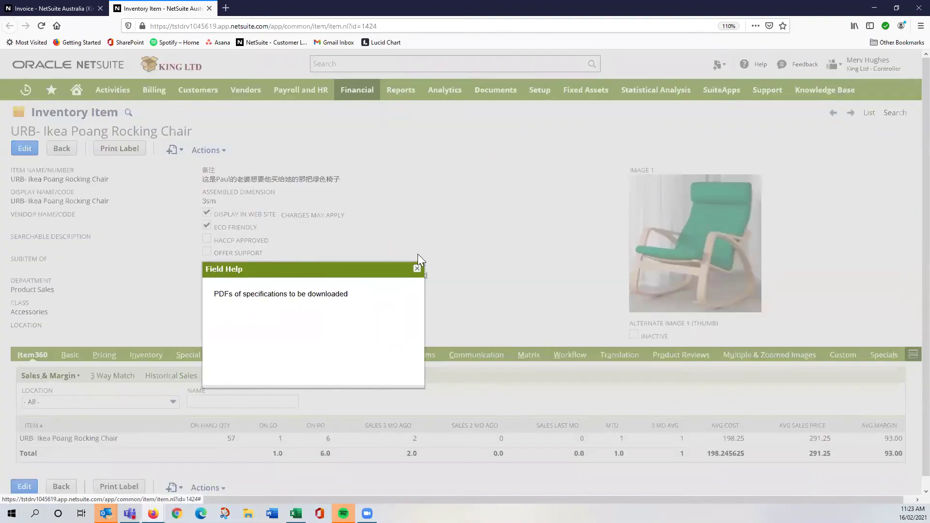
pyautogui.click(417, 269)
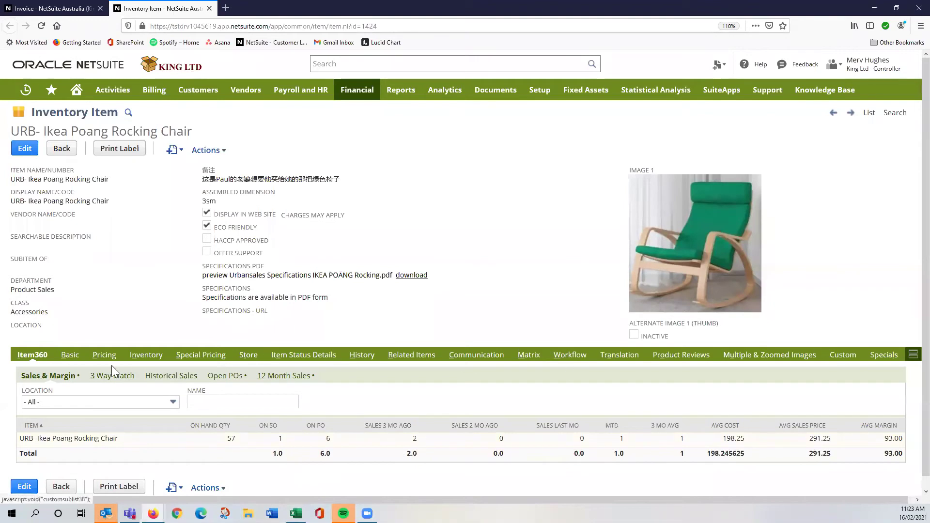
# - Review the rocking chair's Open POs and 12 Month Sales, and return to its Sales & Margin figures
pyautogui.click(234, 377)
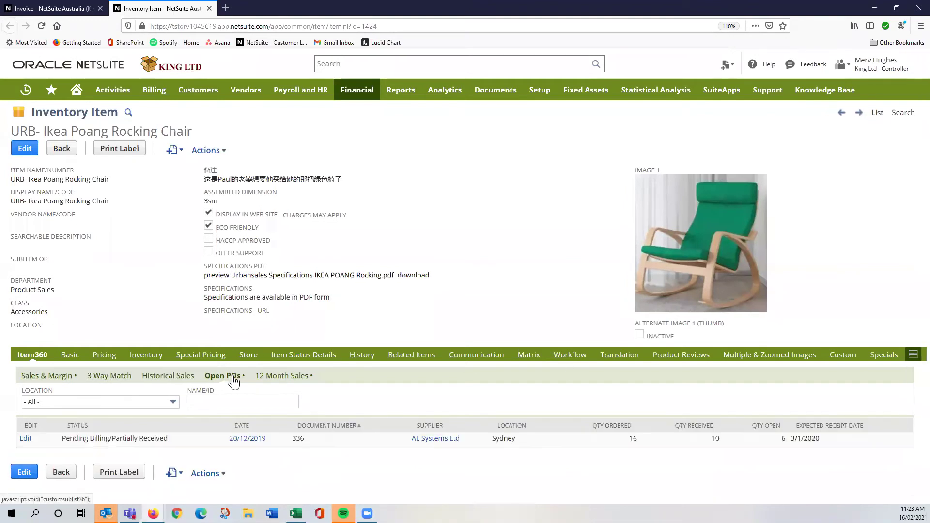
pyautogui.click(291, 376)
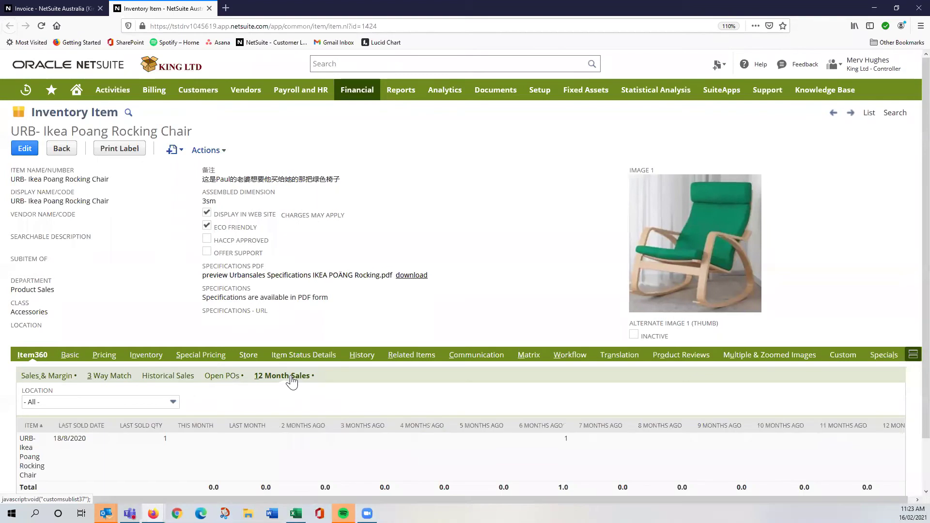
pyautogui.click(46, 377)
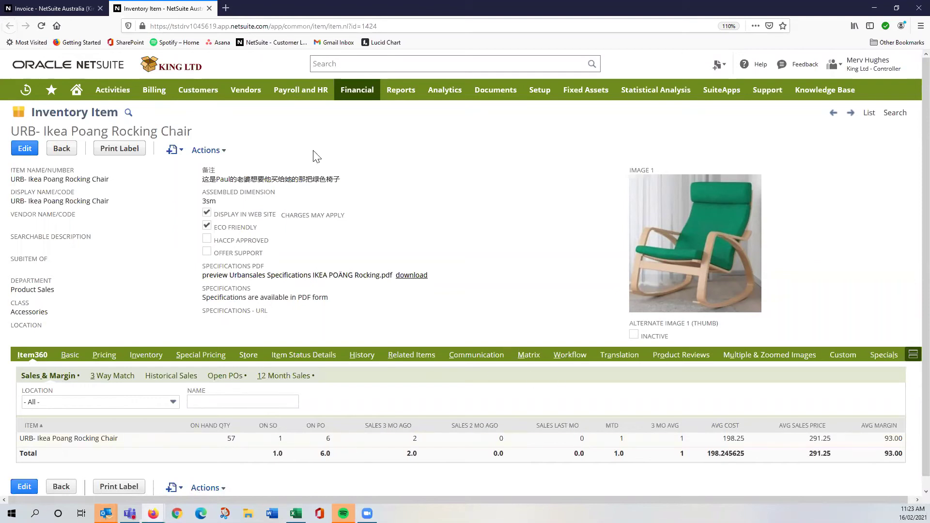
# - Return to the invoice and open the Allens Computer Care customer record in a new browser tab to view it
pyautogui.click(49, 8)
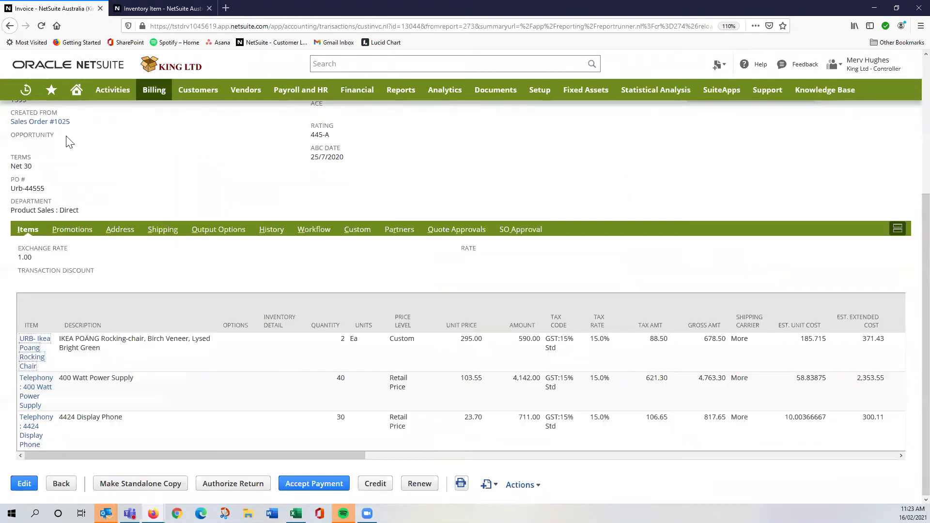
pyautogui.scroll(5, 117, 210)
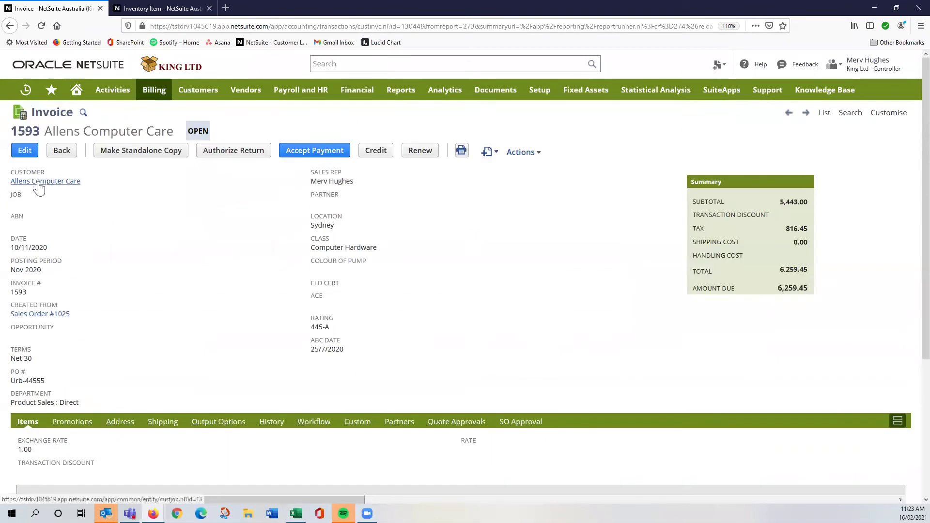
pyautogui.rightClick(39, 187)
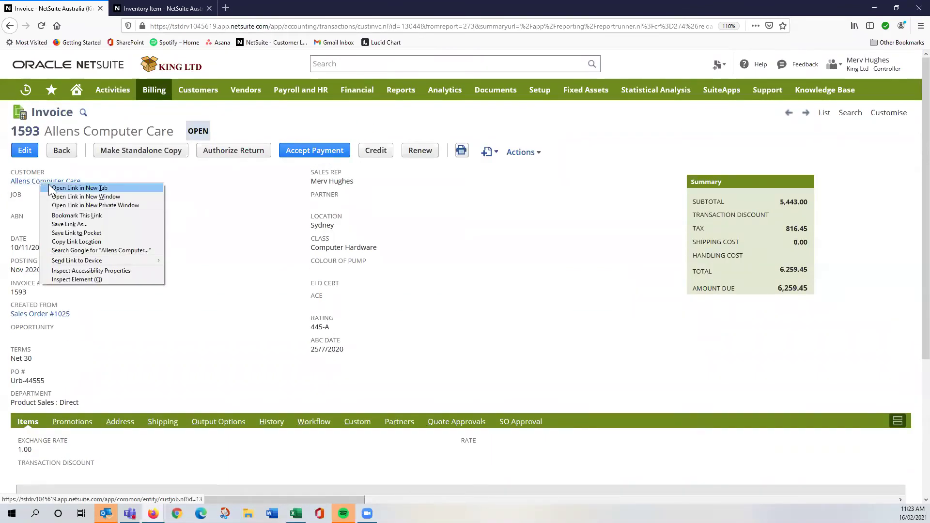
pyautogui.click(57, 188)
pyautogui.click(167, 9)
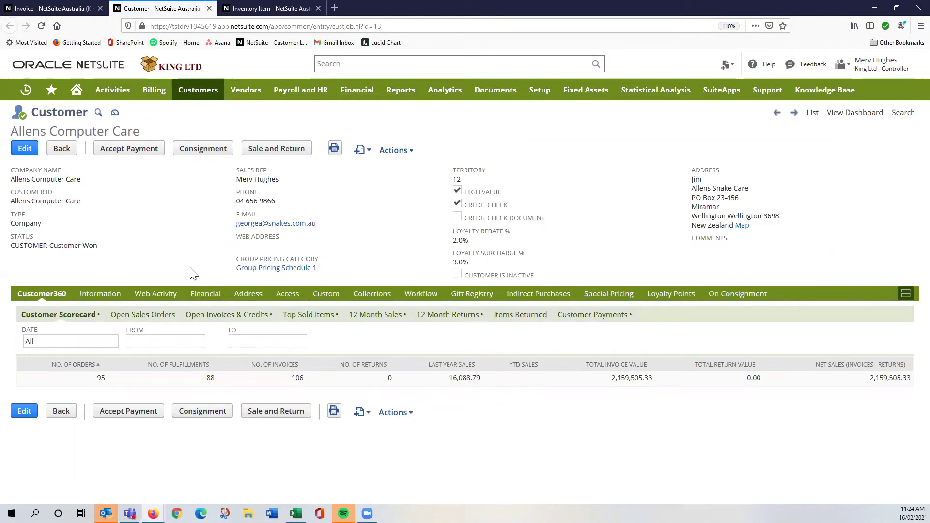
# - Review the customer's Open Invoices & Credits, Top Sold Items and 12 Month Sales, returning to Top Sold Items
pyautogui.click(220, 323)
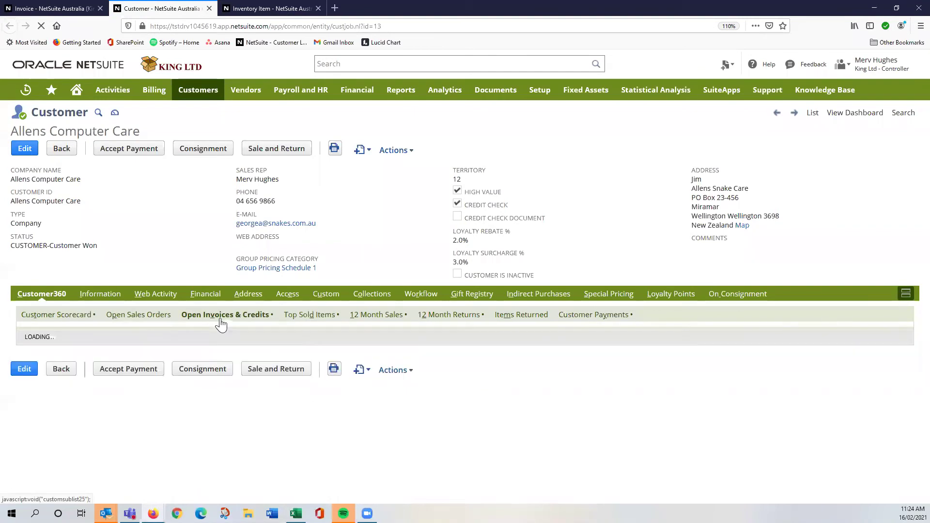
pyautogui.click(315, 321)
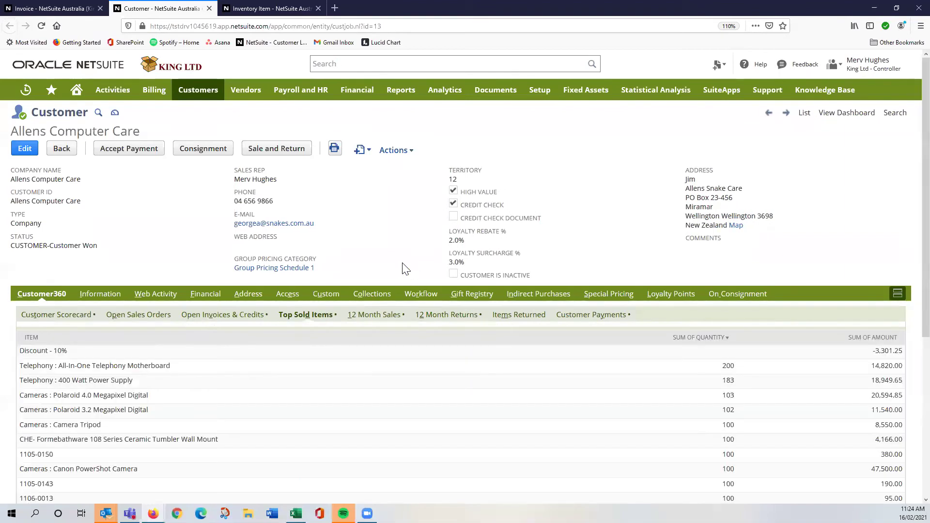
pyautogui.click(385, 315)
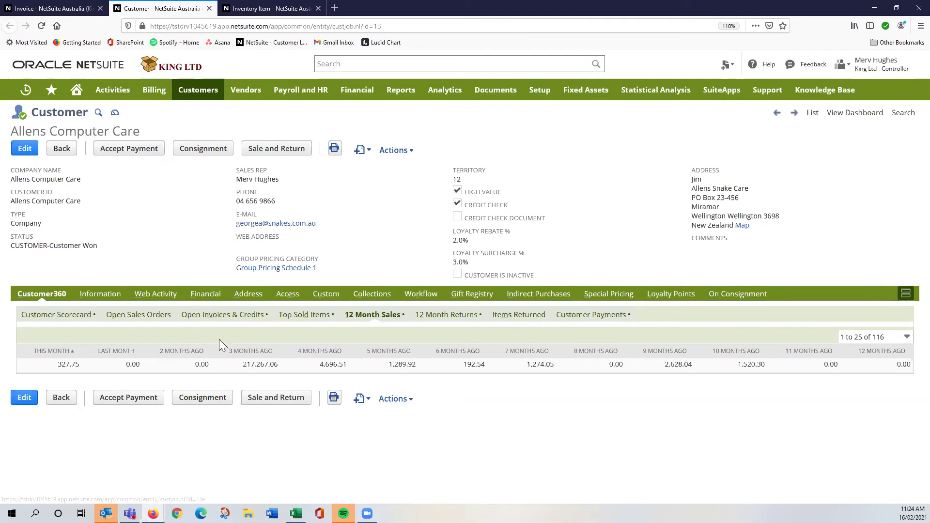
pyautogui.click(304, 316)
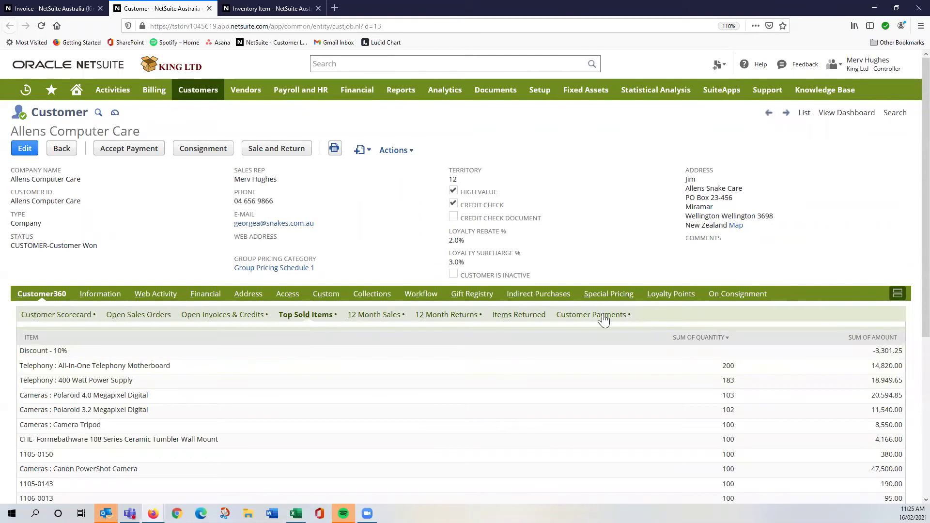
# - Review the customer's contacts, activities and messages in the Information section
pyautogui.click(101, 295)
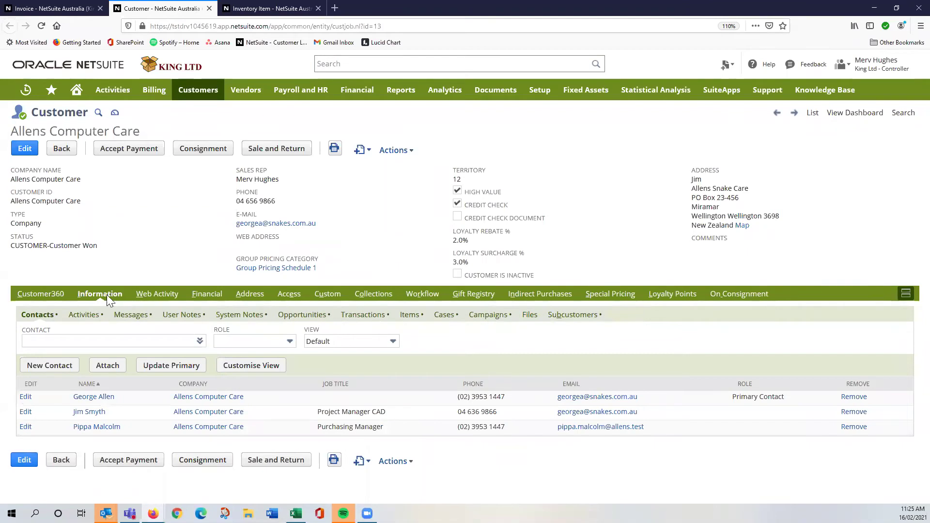
pyautogui.click(85, 315)
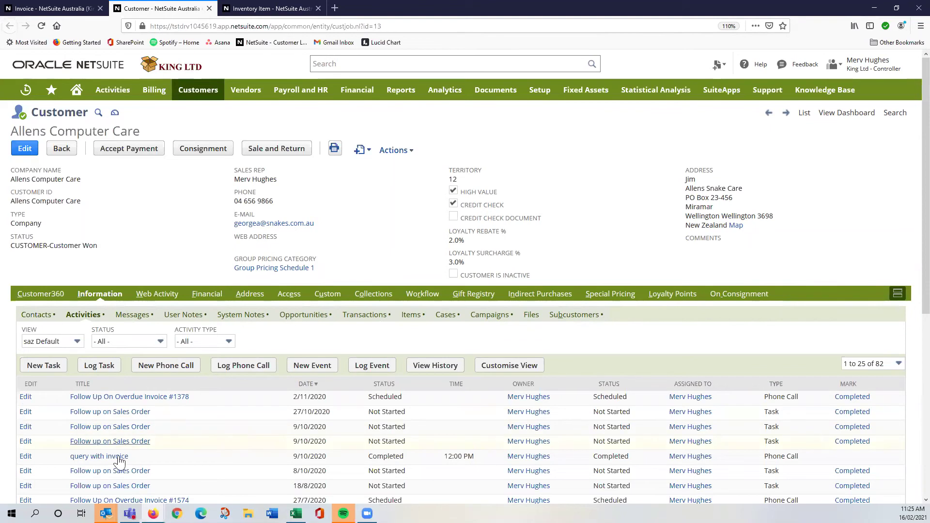
pyautogui.click(130, 314)
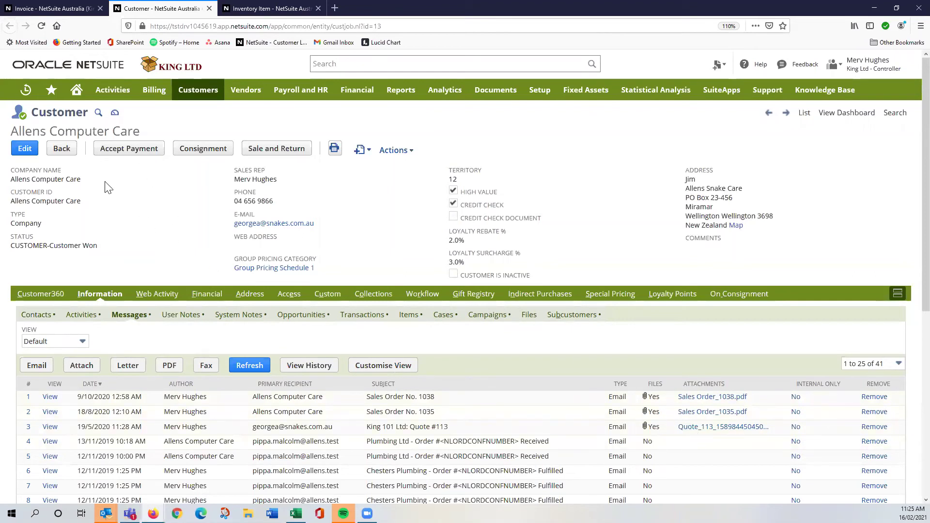
# - Return to the invoice, look over its item lines and open Sales Order #1025, from which it was created
pyautogui.click(65, 13)
pyautogui.scroll(-3, 92, 321)
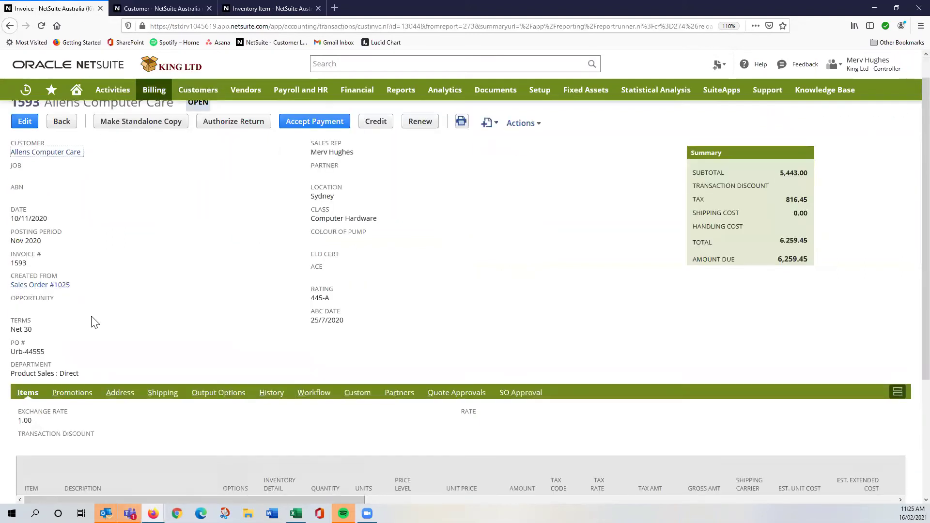
pyautogui.scroll(-1, 91, 316)
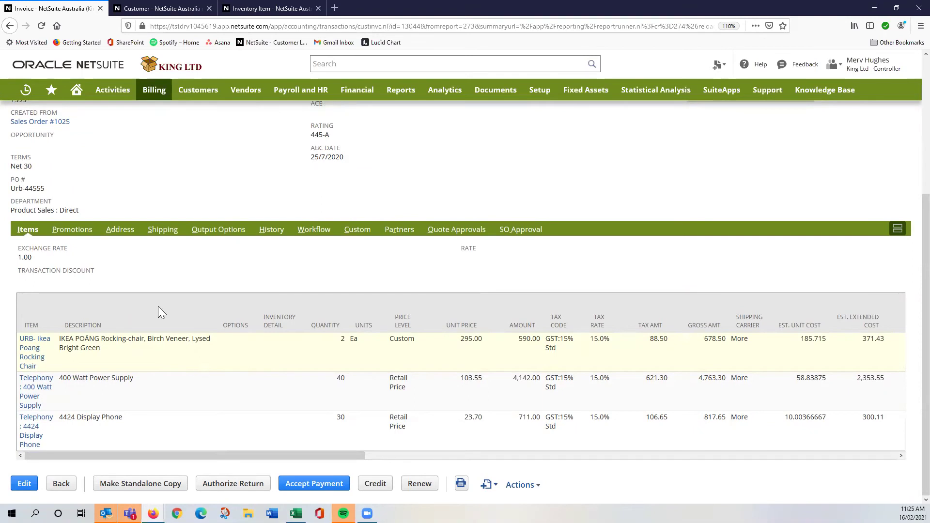
pyautogui.scroll(2, 149, 307)
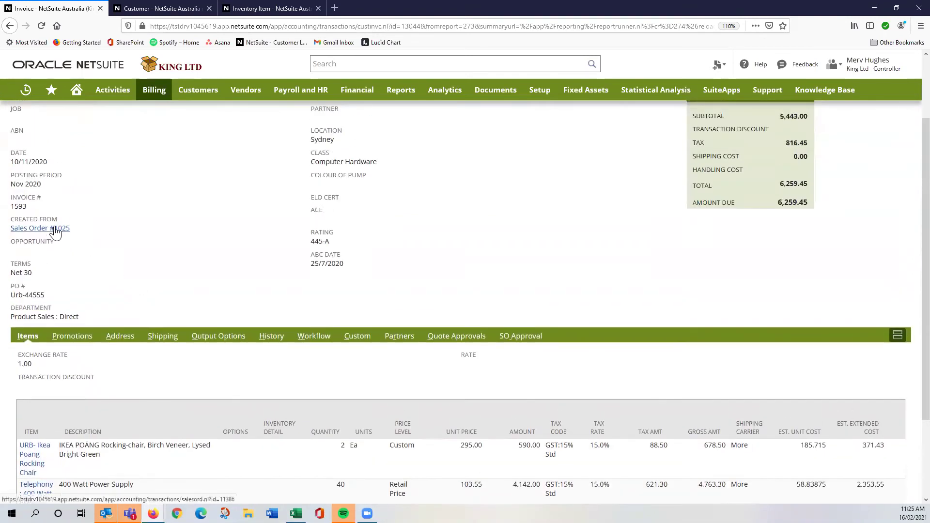
pyautogui.click(32, 233)
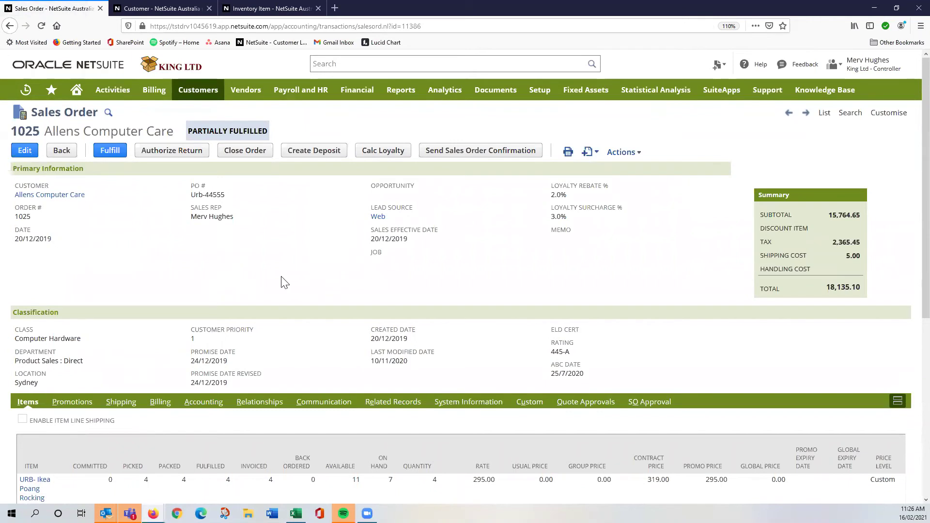
# - Examine the sales order's item lines, fulfilment quantities, overall status and classification details
pyautogui.scroll(-3, 242, 324)
pyautogui.scroll(-1, 245, 324)
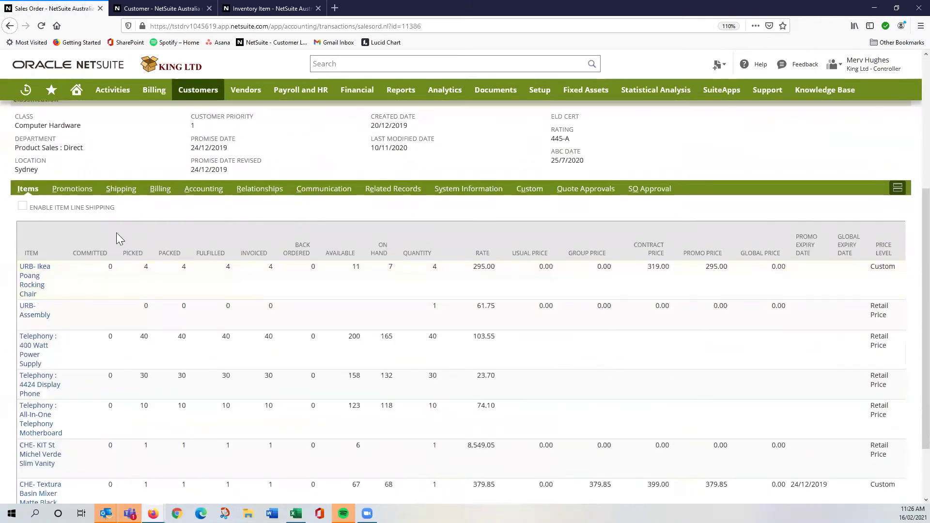
pyautogui.scroll(-2, 96, 305)
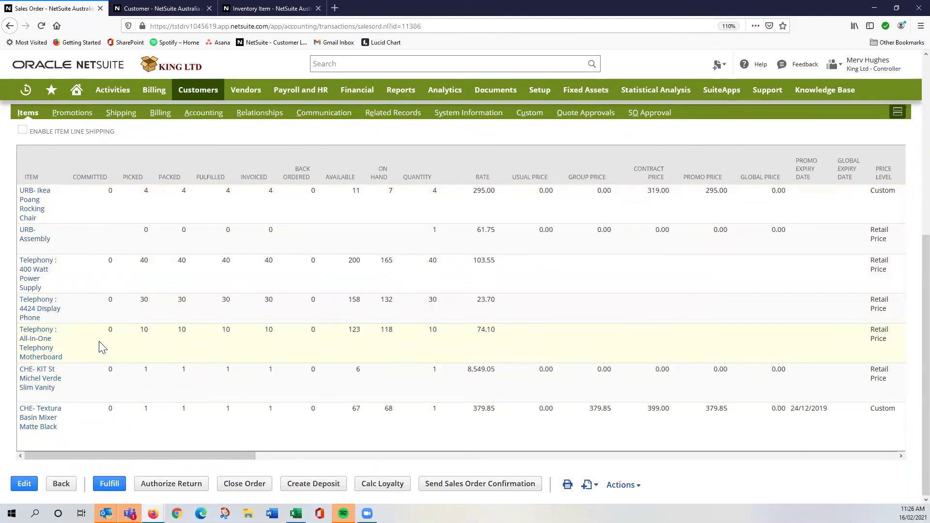
pyautogui.scroll(6, 102, 347)
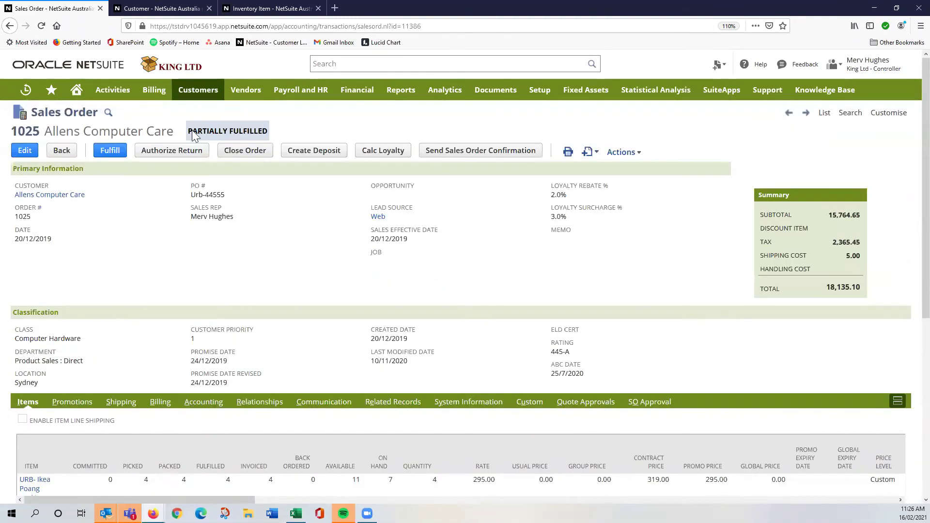
pyautogui.scroll(-2, 327, 380)
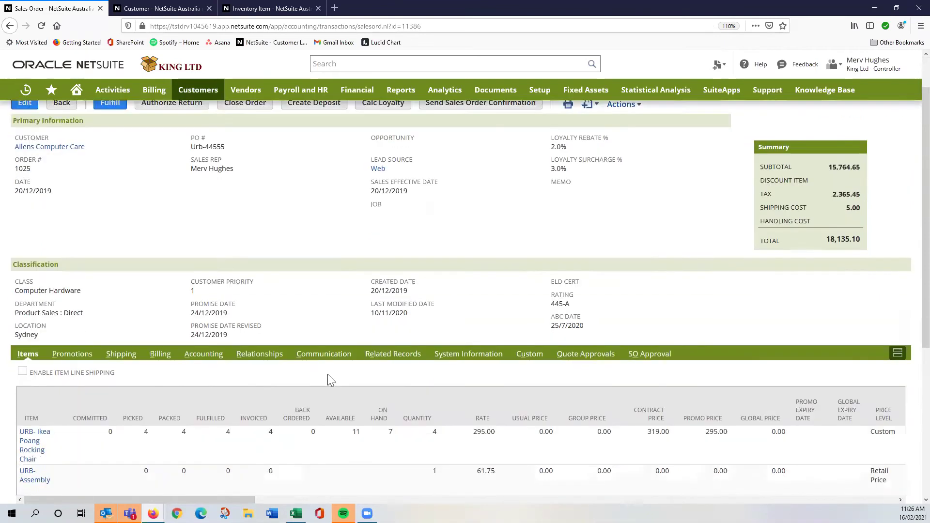
pyautogui.scroll(-2, 327, 379)
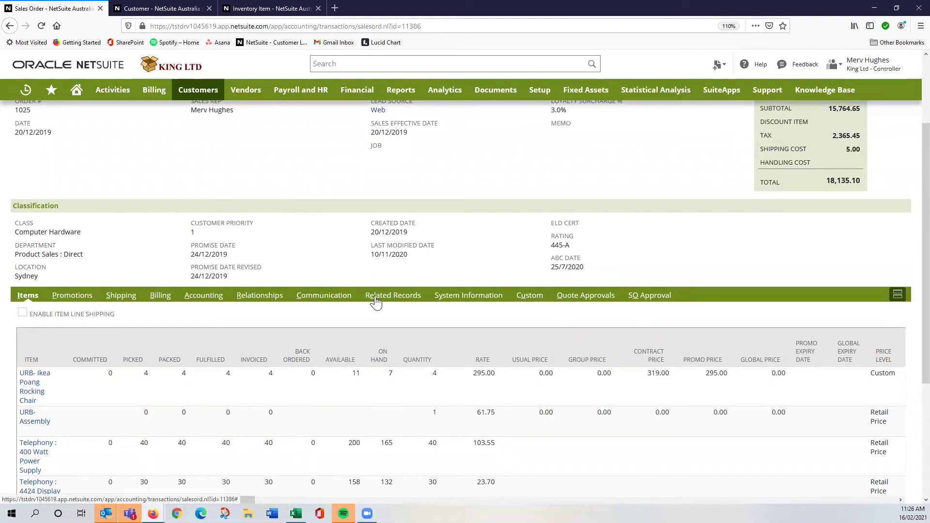
# - Review the sales order's Related Records, including its linked invoices, purchase orders and item fulfillments
pyautogui.scroll(3, 375, 302)
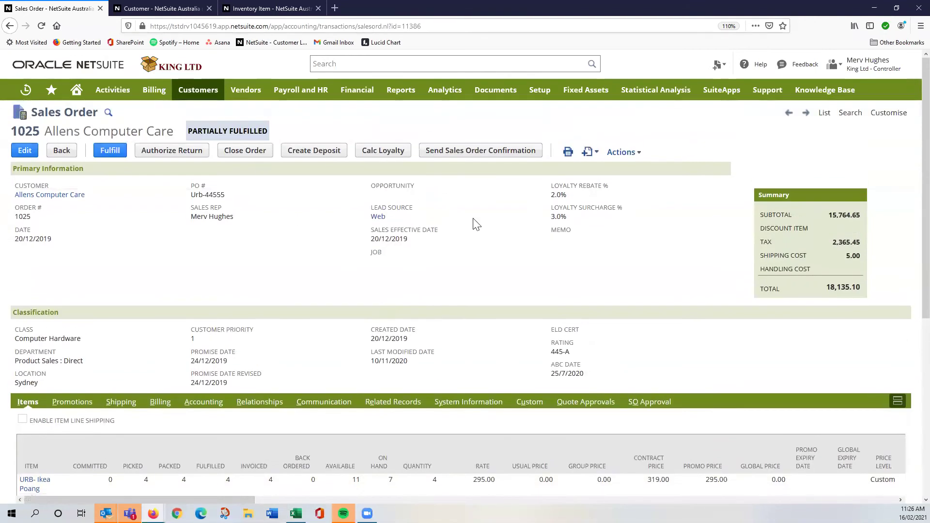
pyautogui.click(393, 402)
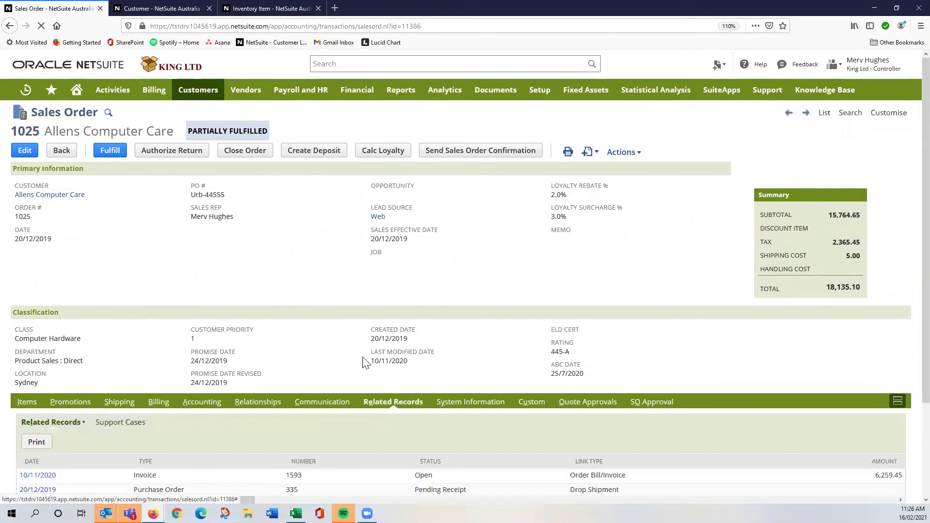
pyautogui.scroll(-2, 363, 357)
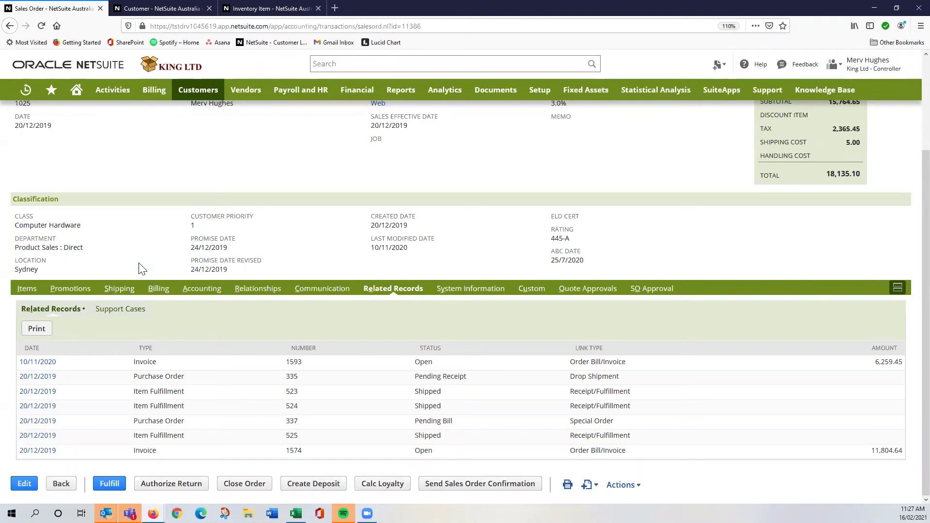
pyautogui.scroll(3, 142, 218)
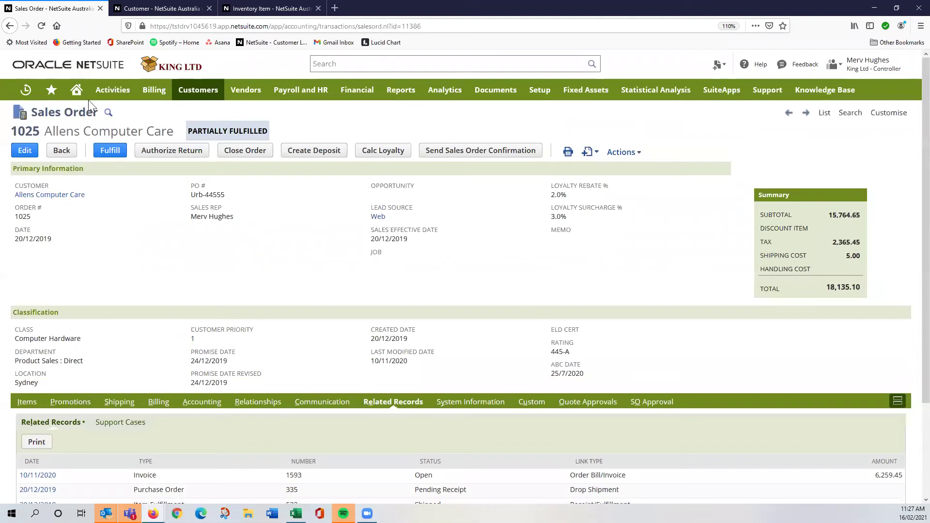
# - Return to the home dashboard and close the Customer and Inventory Item browser tabs
pyautogui.moveTo(68, 98)
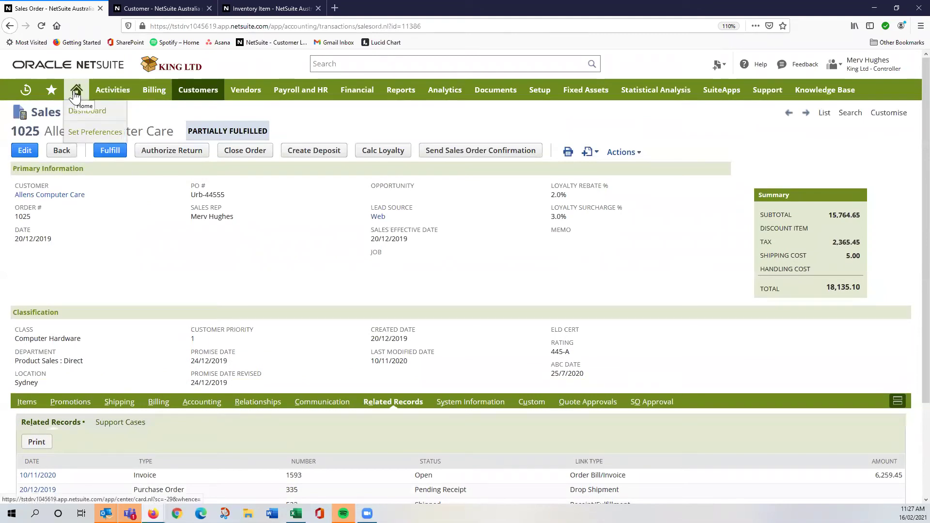
pyautogui.click(75, 95)
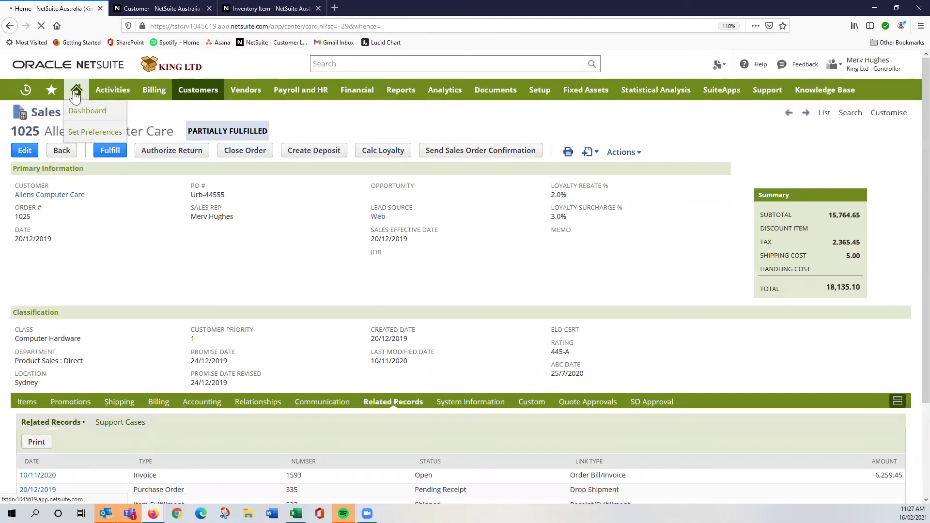
pyautogui.click(210, 8)
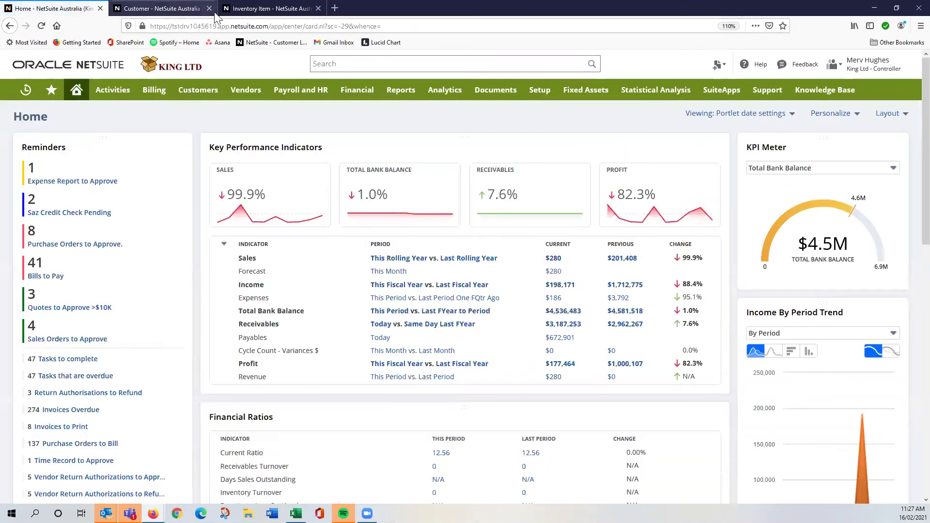
pyautogui.click(209, 9)
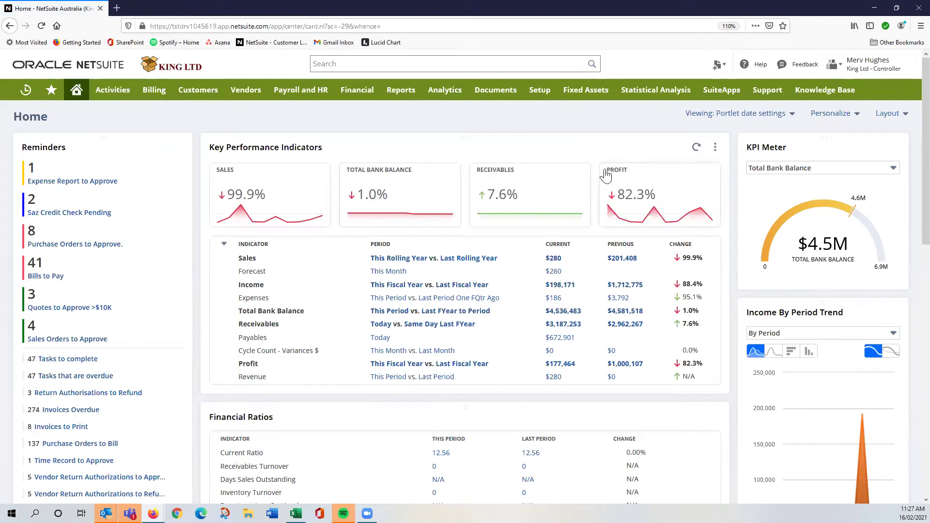
# - Add the standard KPIs Operating Expenses, Sales (Cash Basis) and Total Open Opportunities to the Key Performance Indicators portlet setup
pyautogui.click(716, 148)
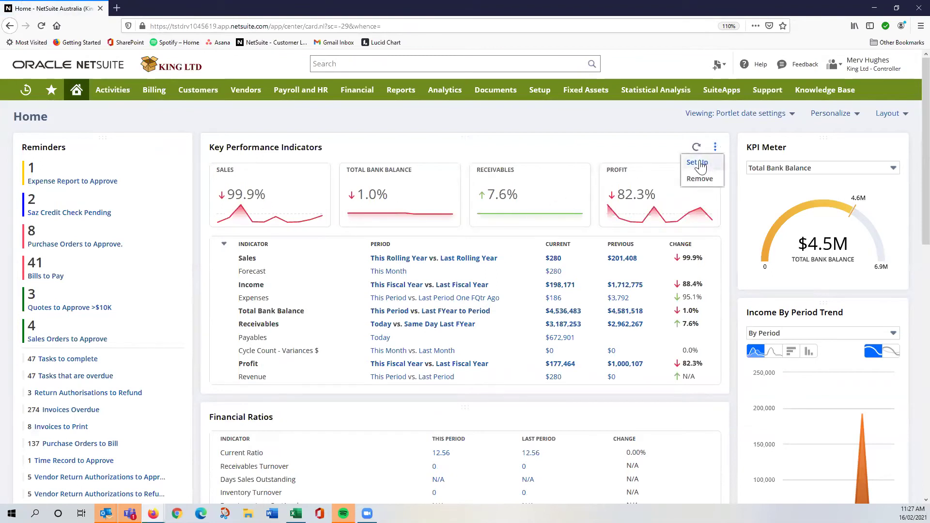
pyautogui.click(698, 163)
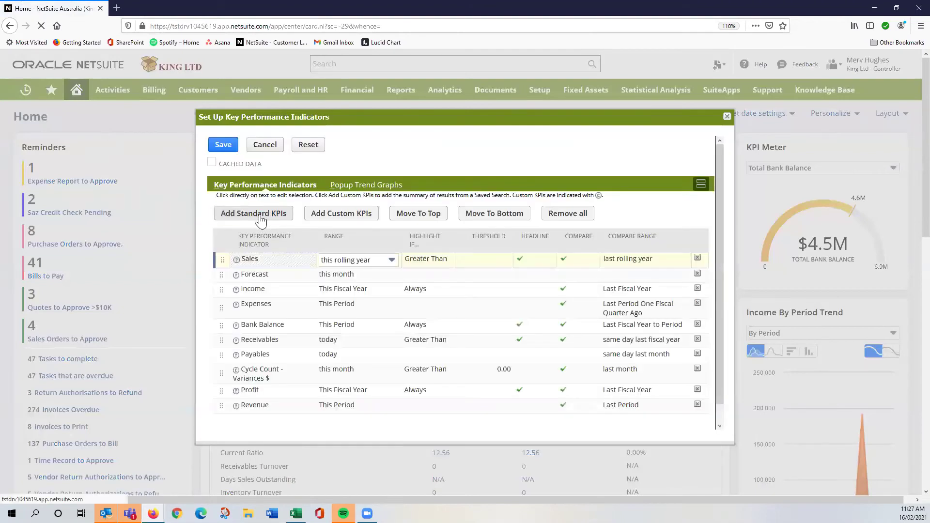
pyautogui.click(260, 219)
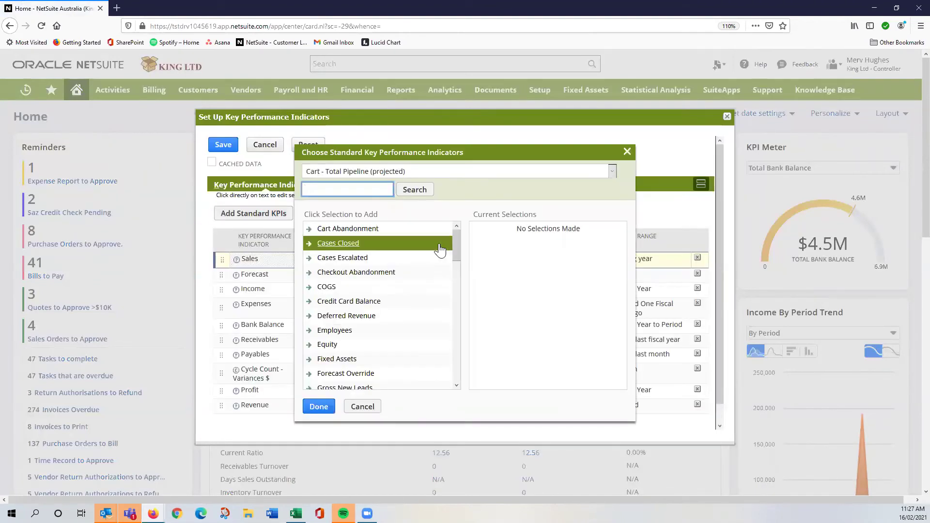
pyautogui.moveTo(457, 237); pyautogui.dragTo(452, 325)
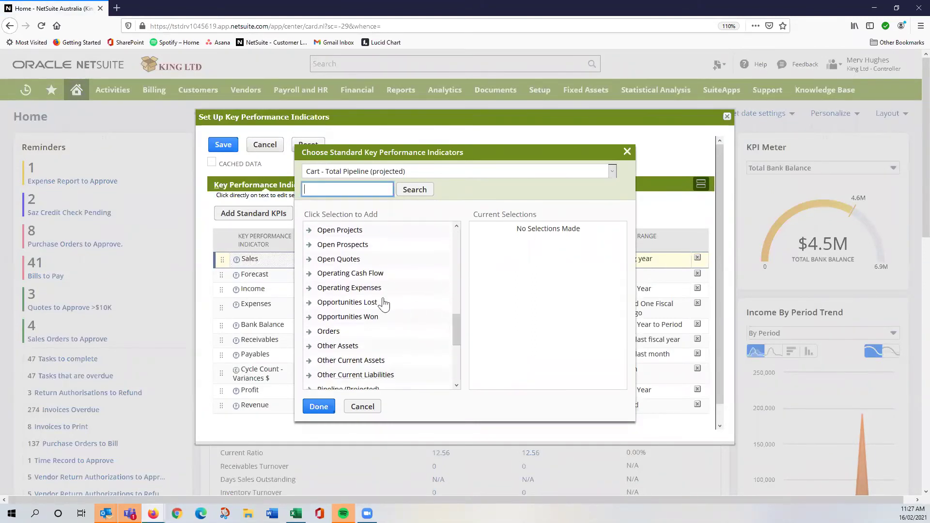
pyautogui.click(358, 289)
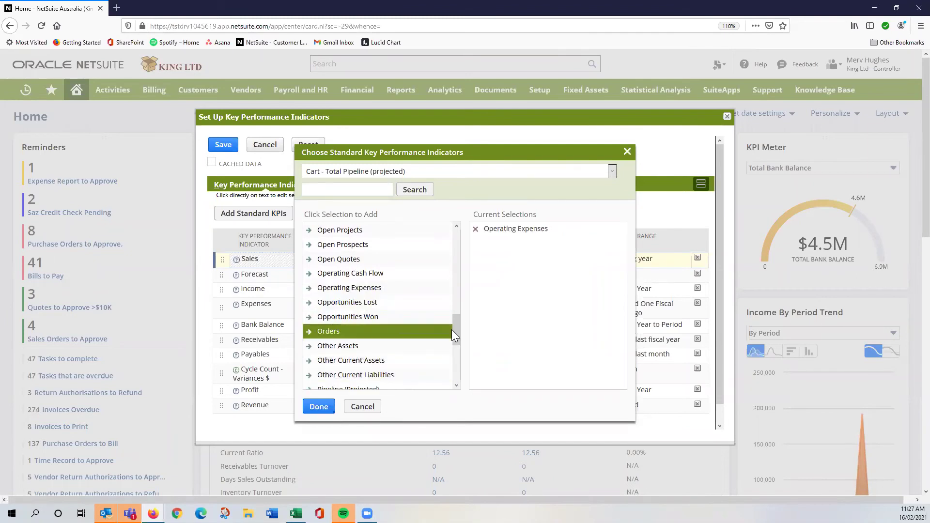
pyautogui.moveTo(455, 328); pyautogui.dragTo(451, 363)
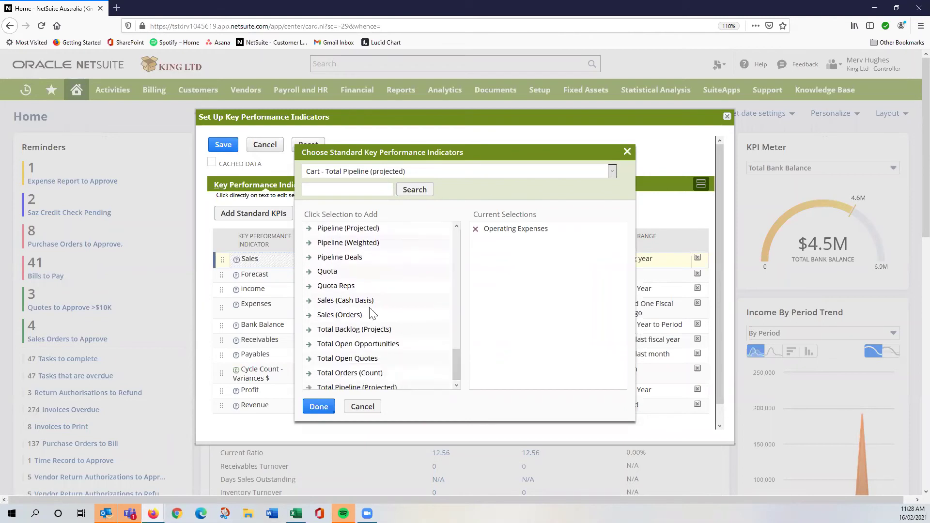
pyautogui.click(342, 301)
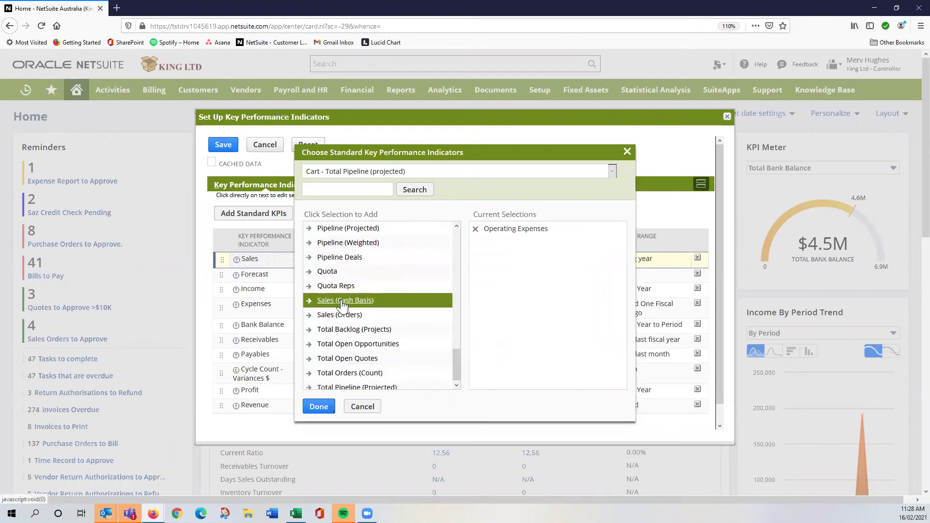
pyautogui.click(364, 346)
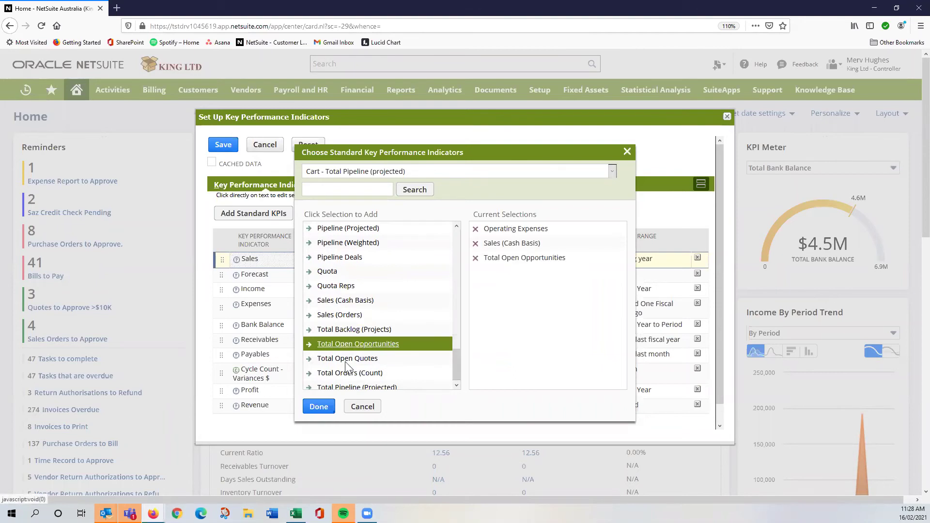
pyautogui.click(317, 407)
# - Look through the date range options for the Total Open Opportunities KPI without changing its range
pyautogui.scroll(-3, 315, 352)
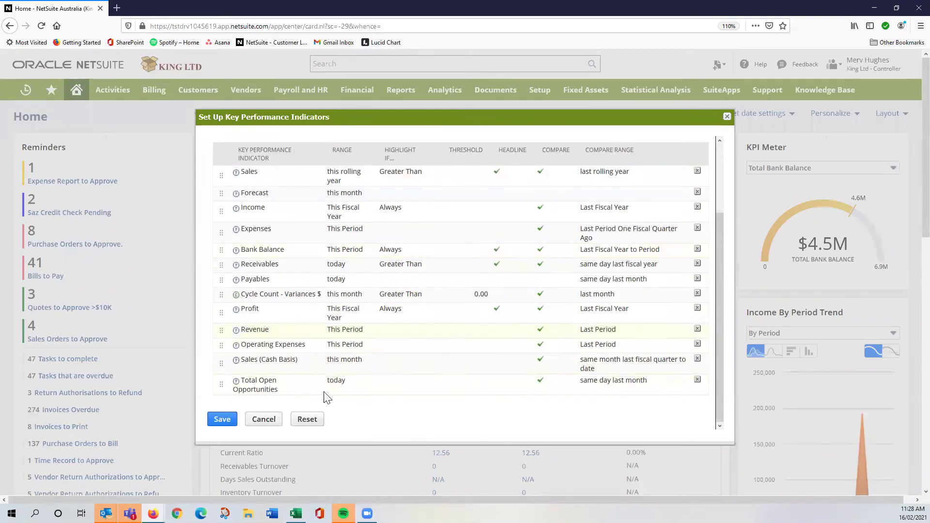
pyautogui.click(345, 380)
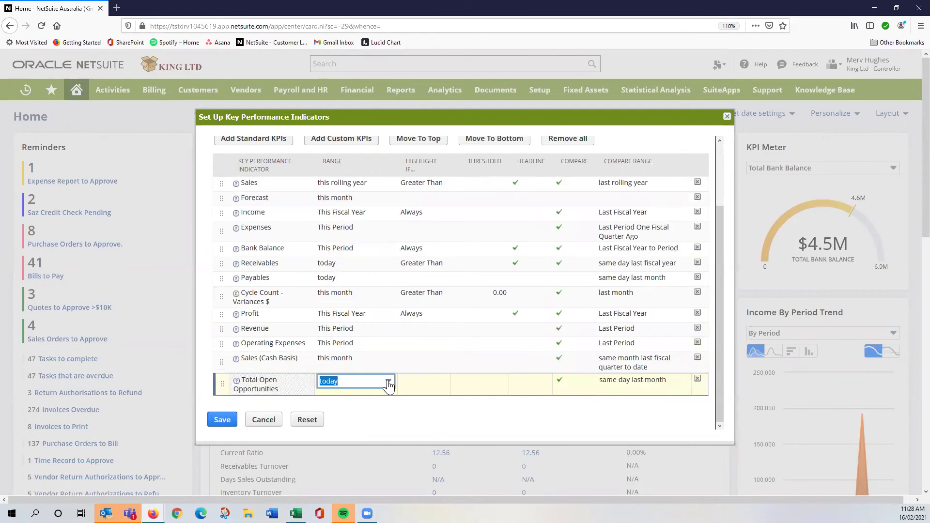
pyautogui.click(388, 382)
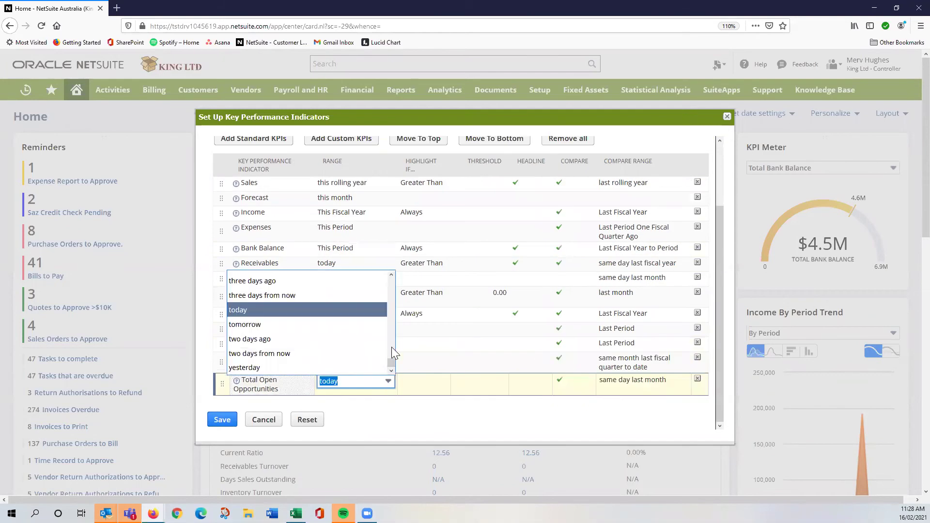
pyautogui.click(415, 363)
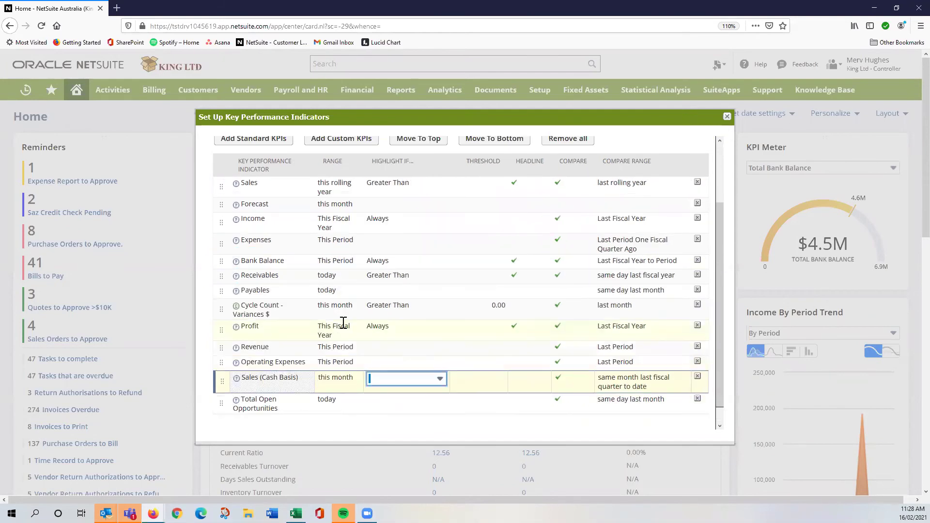
# - Find the custom KPIs matching "saz" and add Saz Customer Search to the Key Performance Indicators setup
pyautogui.scroll(3, 344, 322)
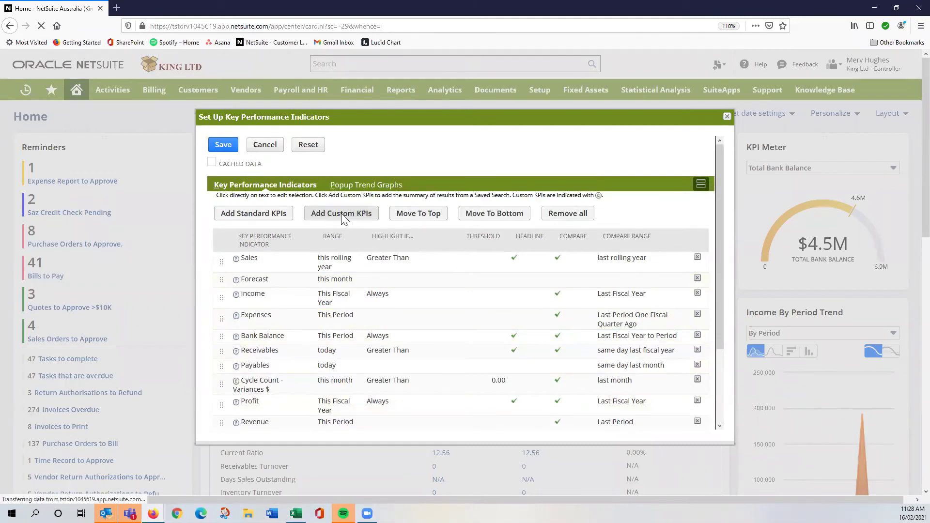
pyautogui.click(341, 215)
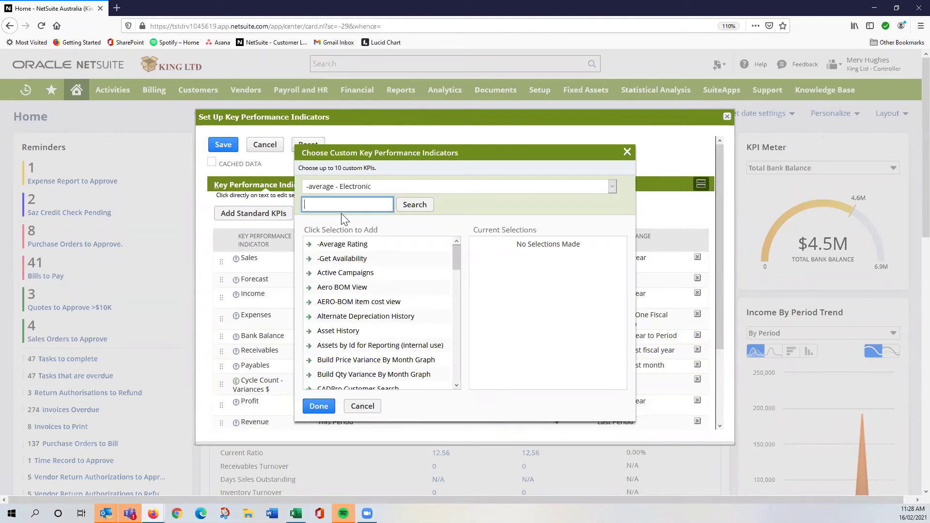
pyautogui.write('saz')
pyautogui.click(419, 214)
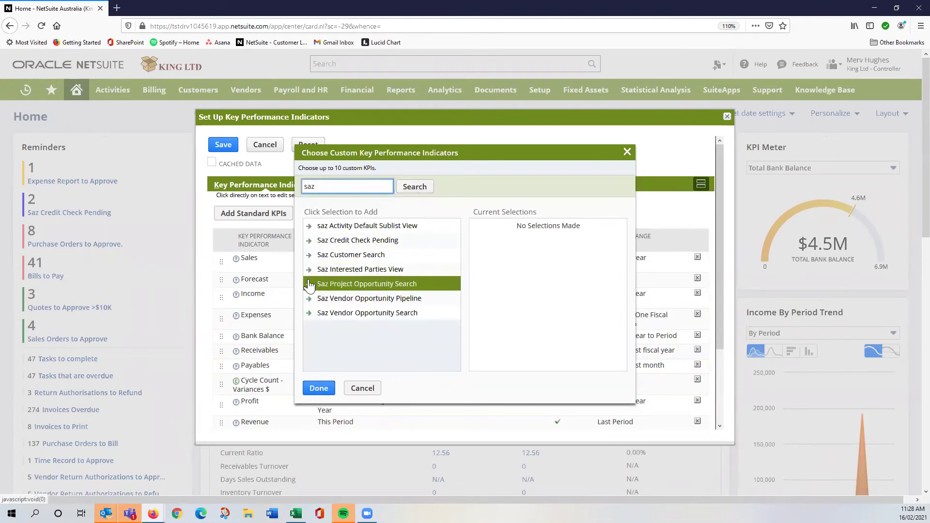
pyautogui.click(328, 256)
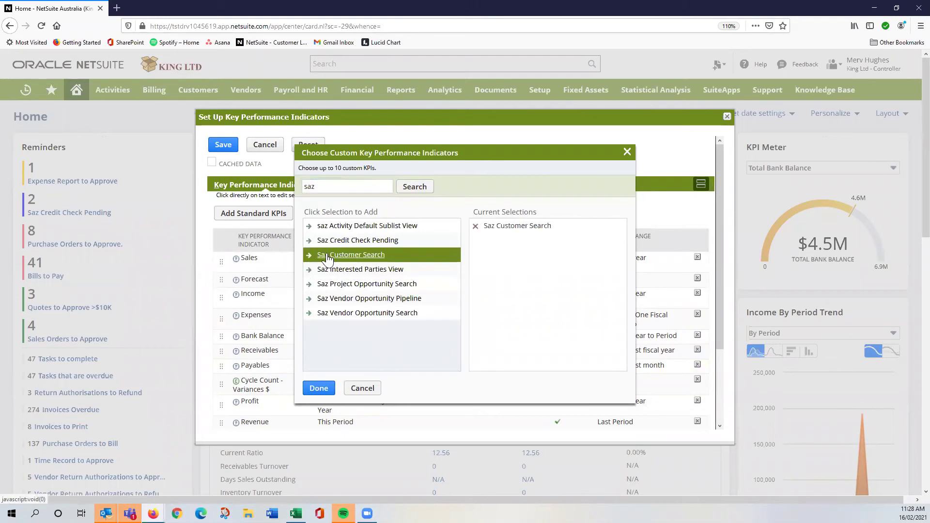
pyautogui.click(318, 388)
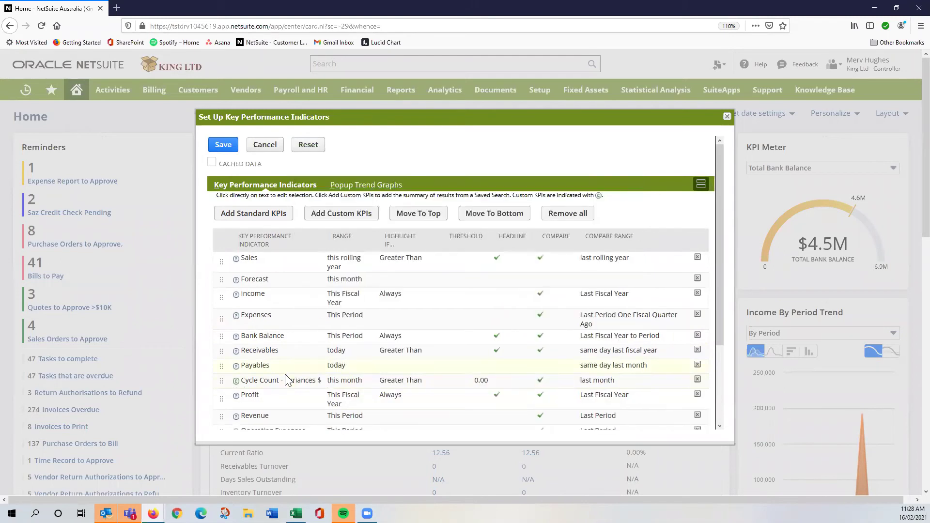
# - Reorder the Saz Customer Search KPI to sit directly below Revenue and save the Key Performance Indicators setup
pyautogui.scroll(-3, 290, 385)
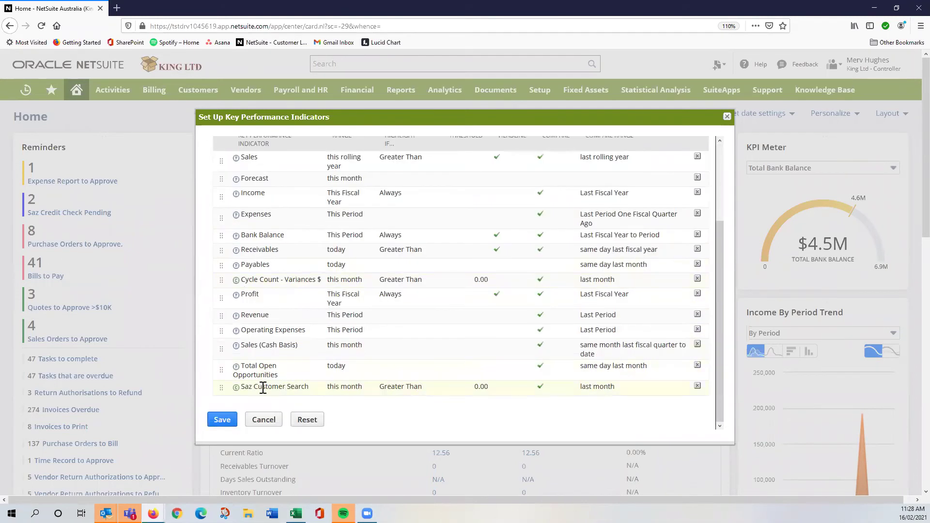
pyautogui.click(232, 389)
pyautogui.moveTo(224, 391); pyautogui.dragTo(227, 330)
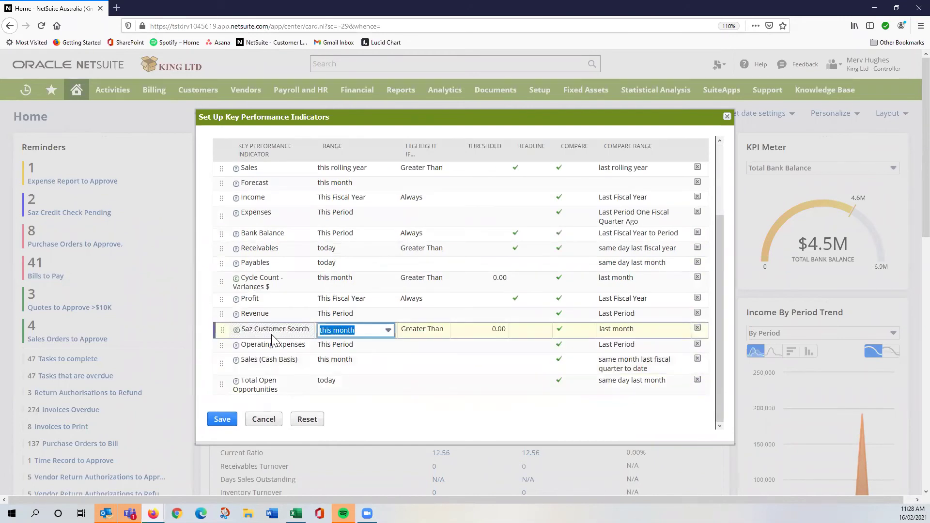
pyautogui.click(221, 419)
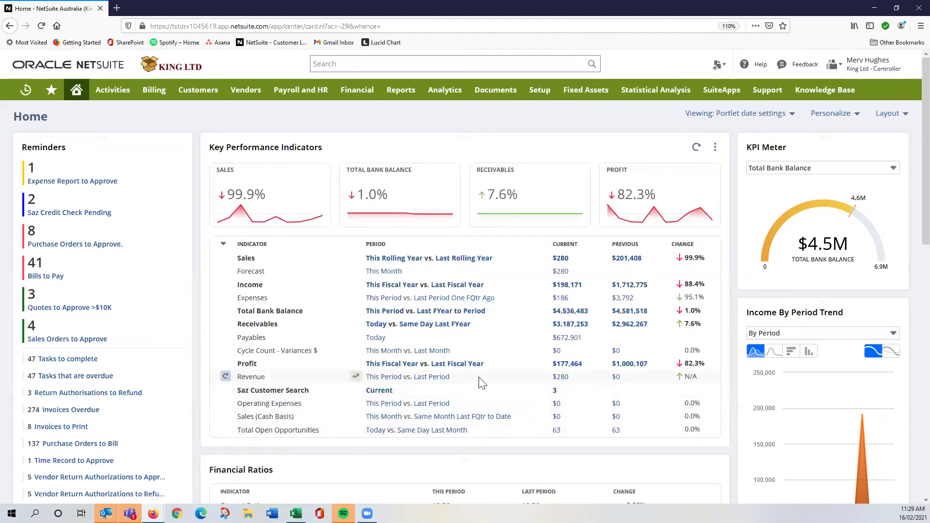
# - Drill down from the Saz Customer Search KPI to its results and open the saved search for editing
pyautogui.click(555, 395)
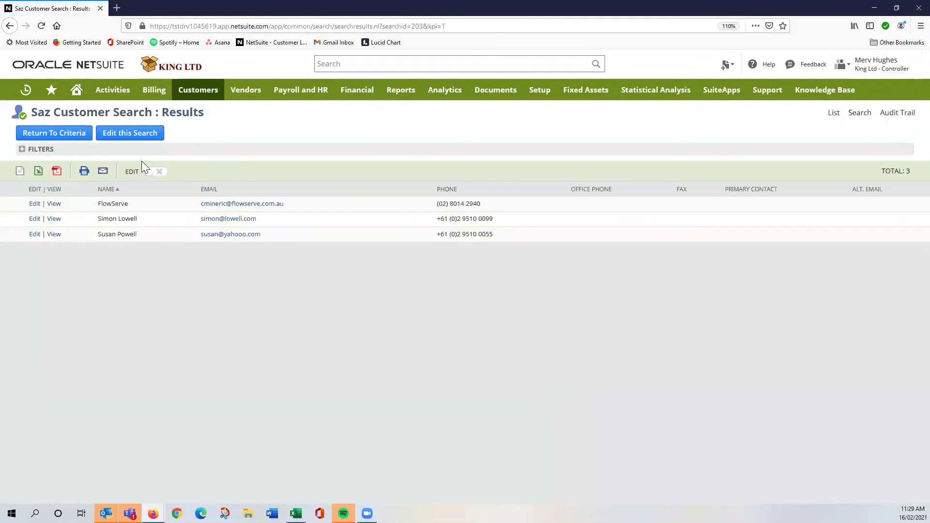
pyautogui.click(137, 139)
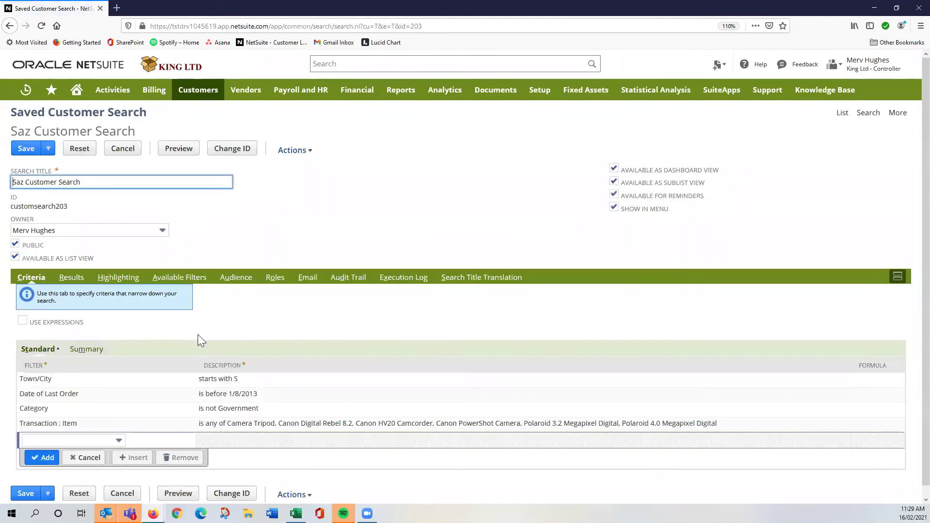
# - Look through the comparison options of the saved search's Town/City criterion
pyautogui.click(73, 380)
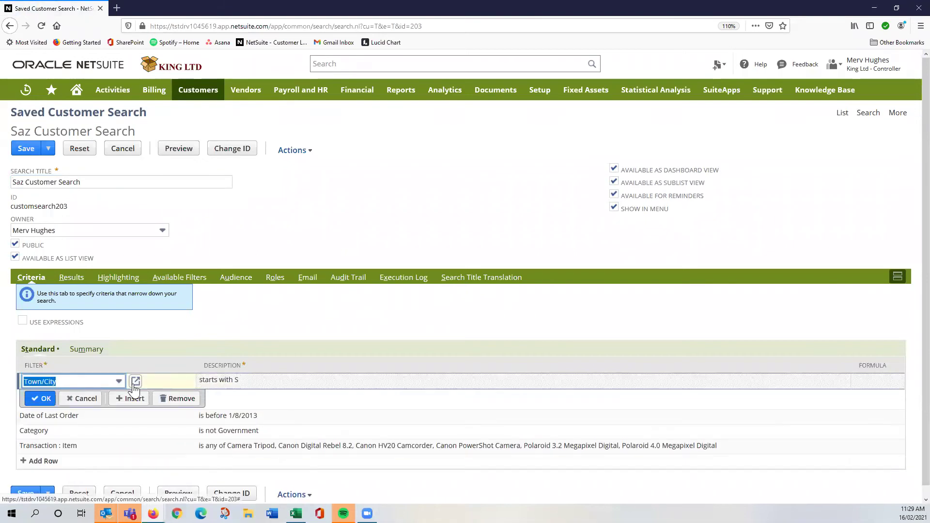
pyautogui.click(133, 384)
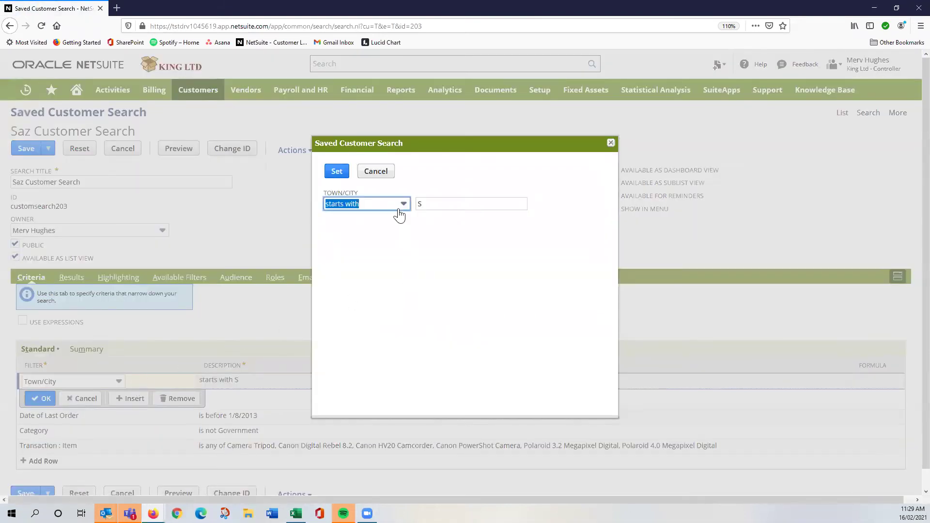
pyautogui.click(404, 208)
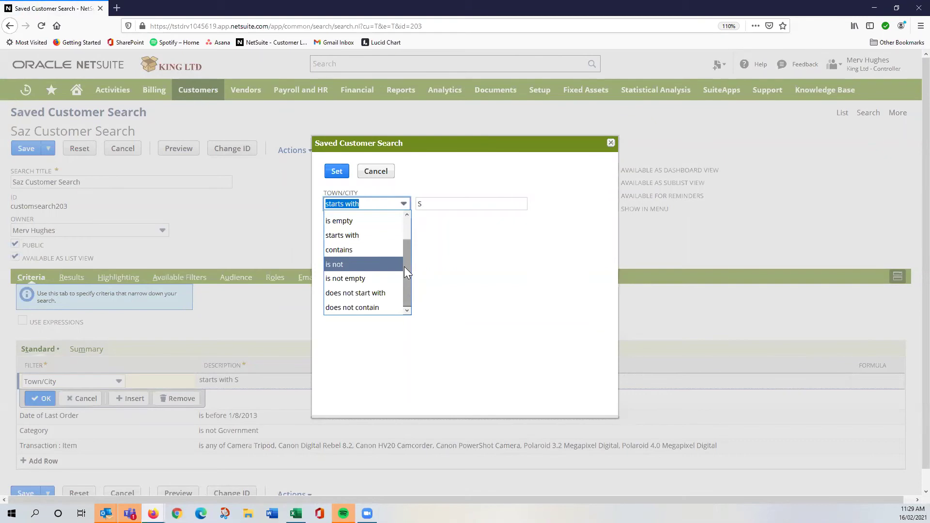
pyautogui.moveTo(407, 296); pyautogui.dragTo(406, 219)
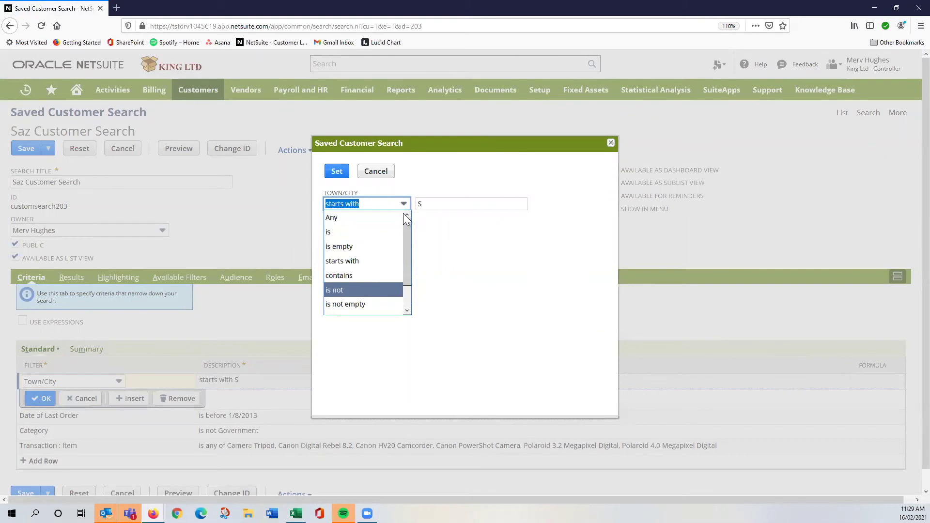
pyautogui.click(376, 173)
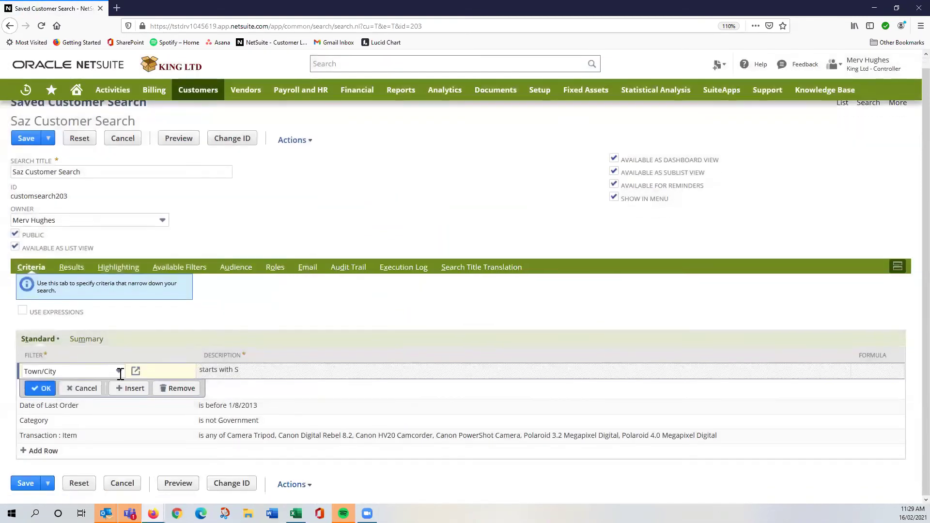
# - Review the Date of Last Order criterion and its available date comparison options
pyautogui.click(38, 415)
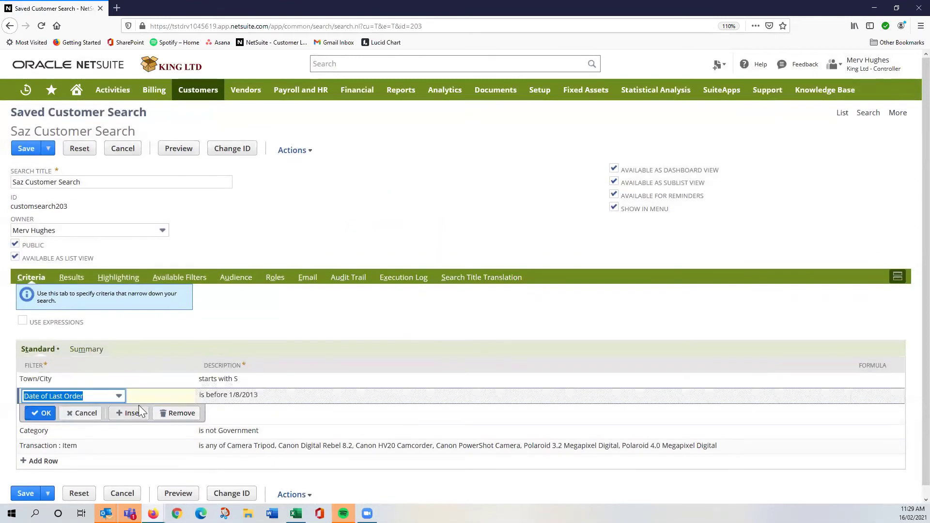
pyautogui.click(137, 398)
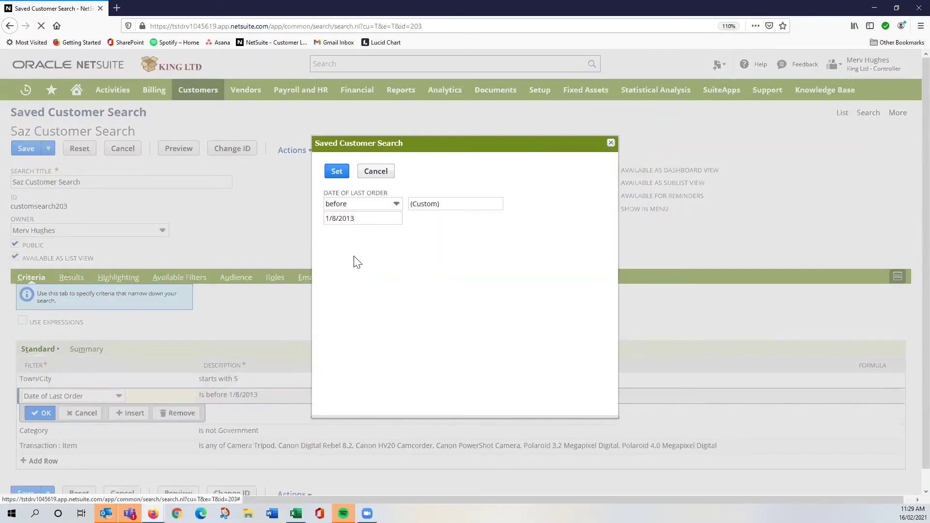
pyautogui.click(397, 205)
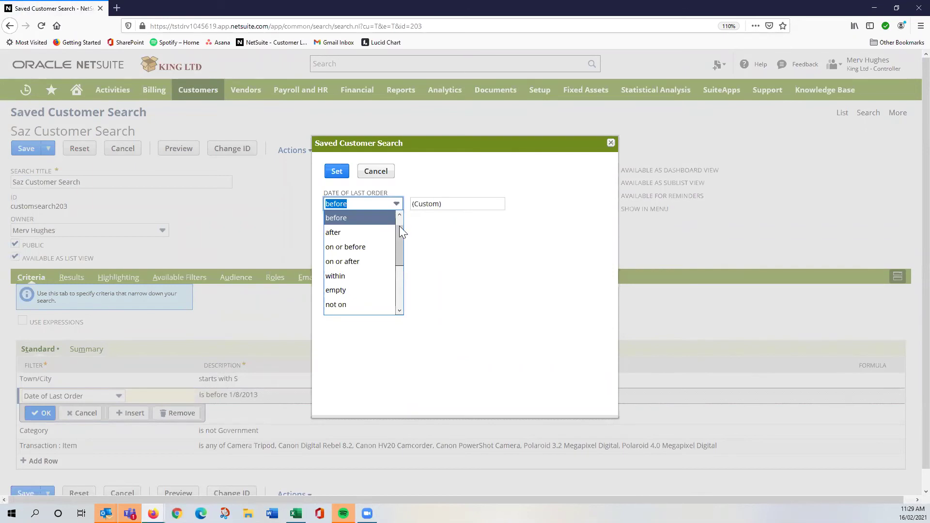
pyautogui.click(337, 171)
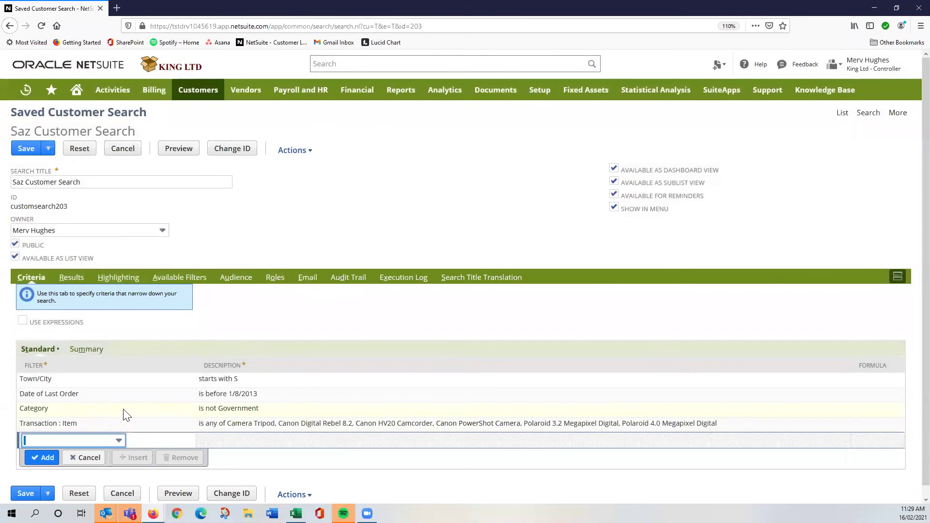
# - Review the selectable values of the Category criterion and the items chosen in the Transaction : Item criterion
pyautogui.click(127, 416)
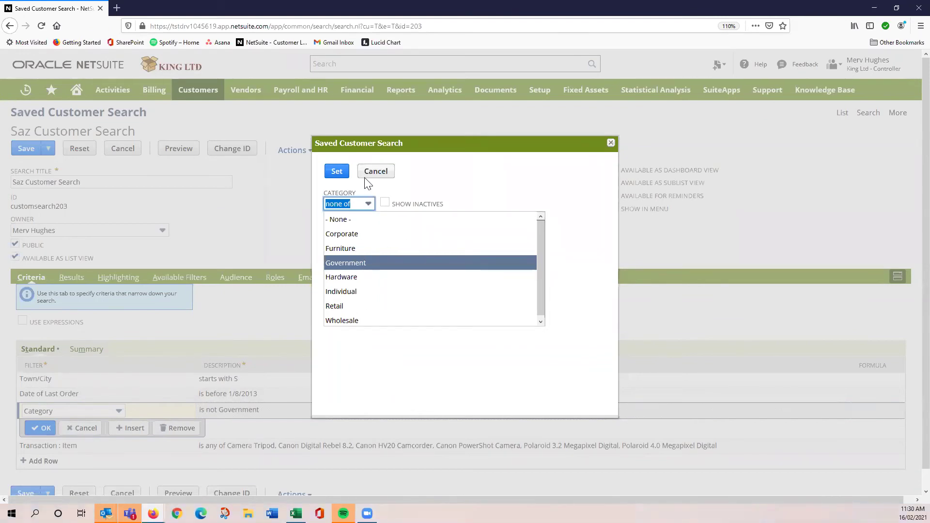
pyautogui.click(611, 143)
pyautogui.scroll(-1, 454, 262)
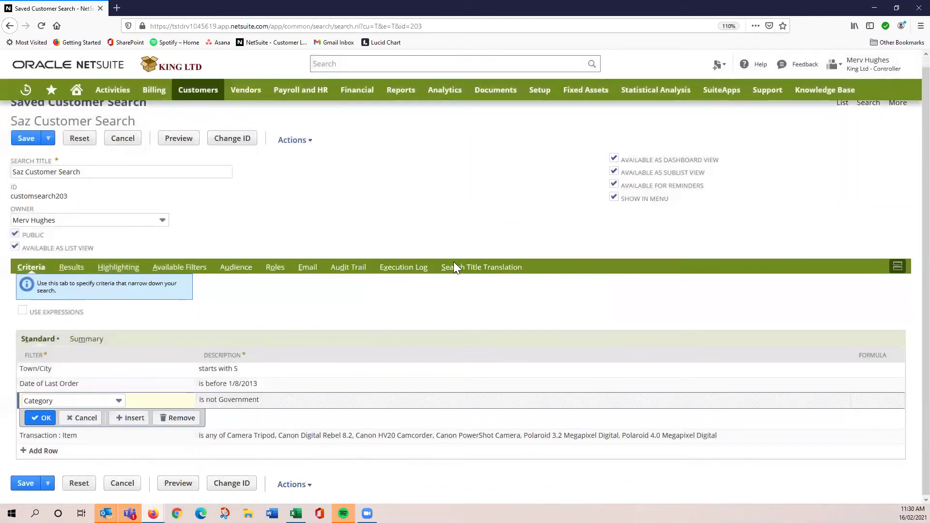
pyautogui.click(175, 436)
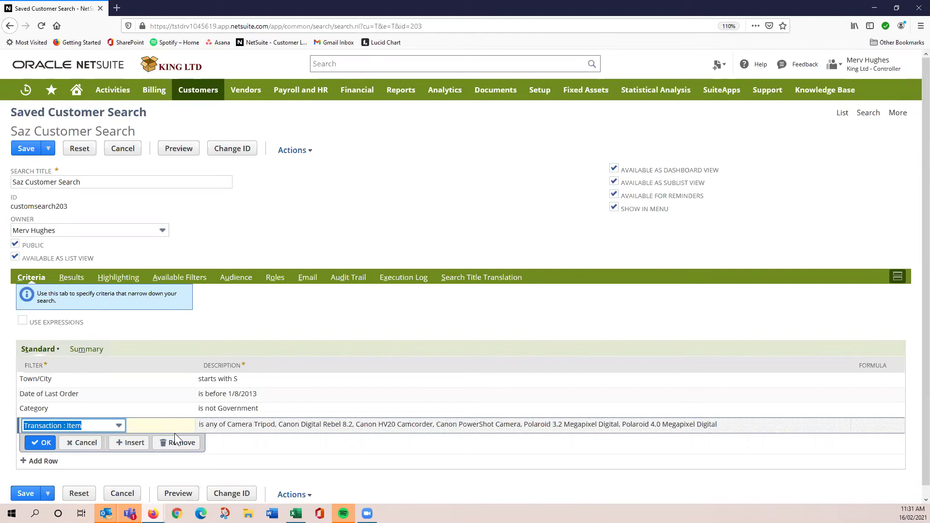
pyautogui.click(234, 241)
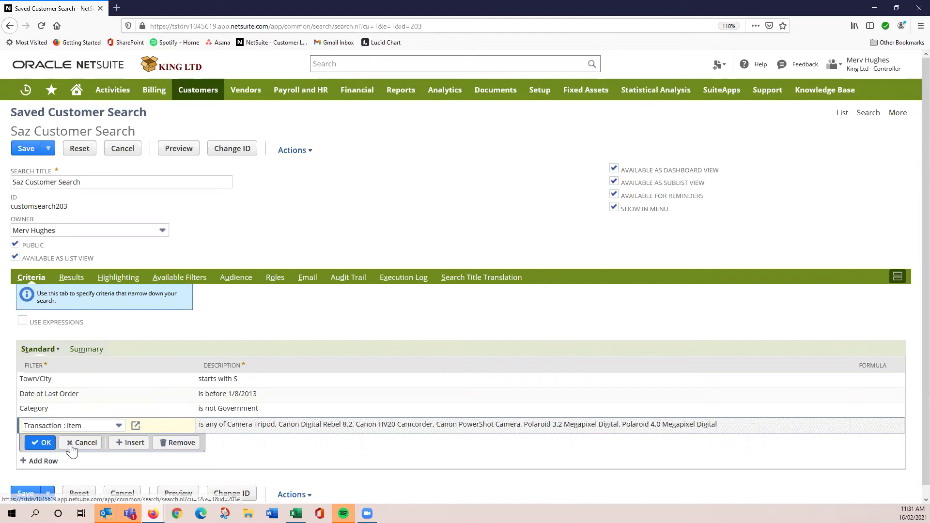
pyautogui.click(43, 442)
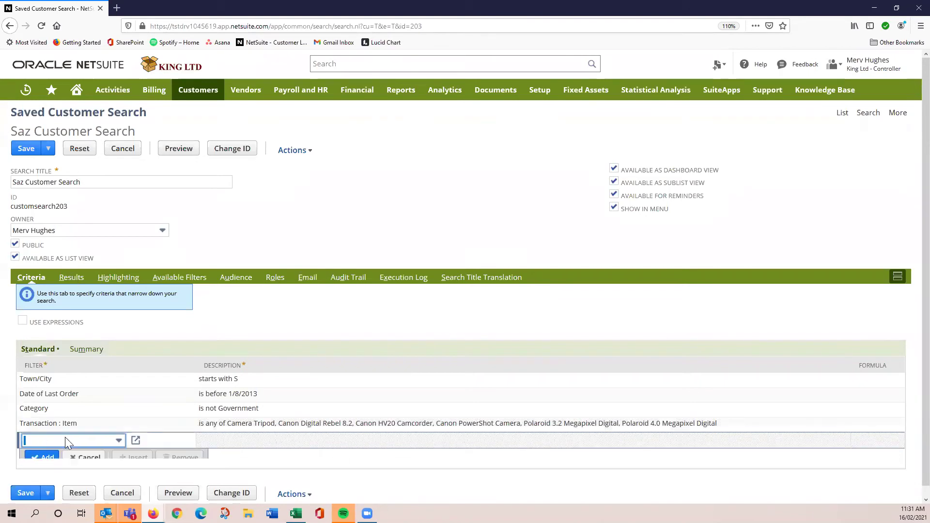
# - Browse the fields available for a new criterion, including the related-record field groups at the end of the list
pyautogui.click(120, 445)
pyautogui.scroll(-2, 135, 400)
pyautogui.scroll(-4, 135, 400)
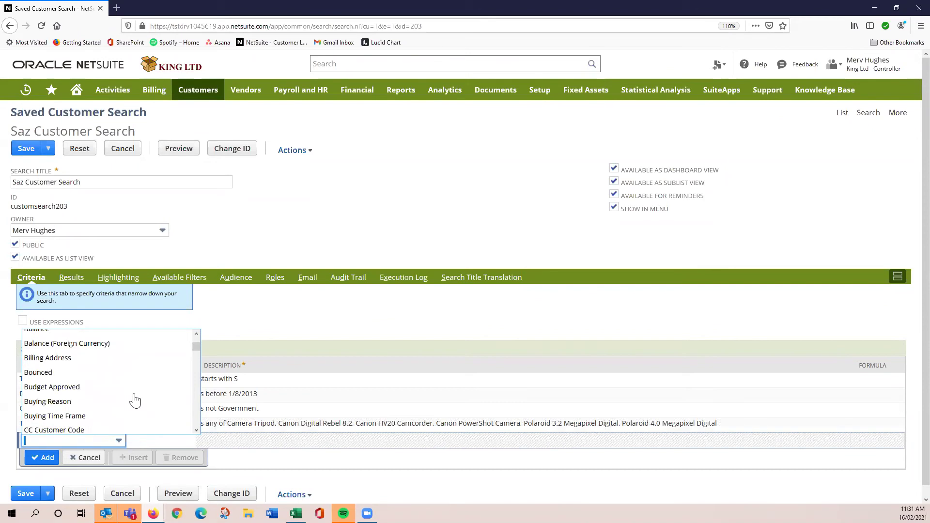
pyautogui.scroll(-2, 135, 401)
pyautogui.scroll(-2, 135, 400)
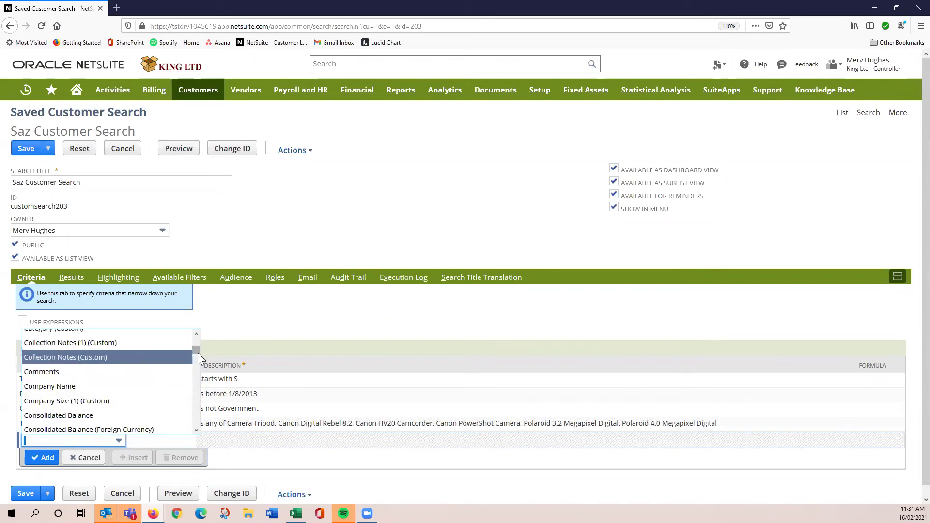
pyautogui.moveTo(192, 357); pyautogui.dragTo(198, 421)
pyautogui.scroll(-1, 198, 417)
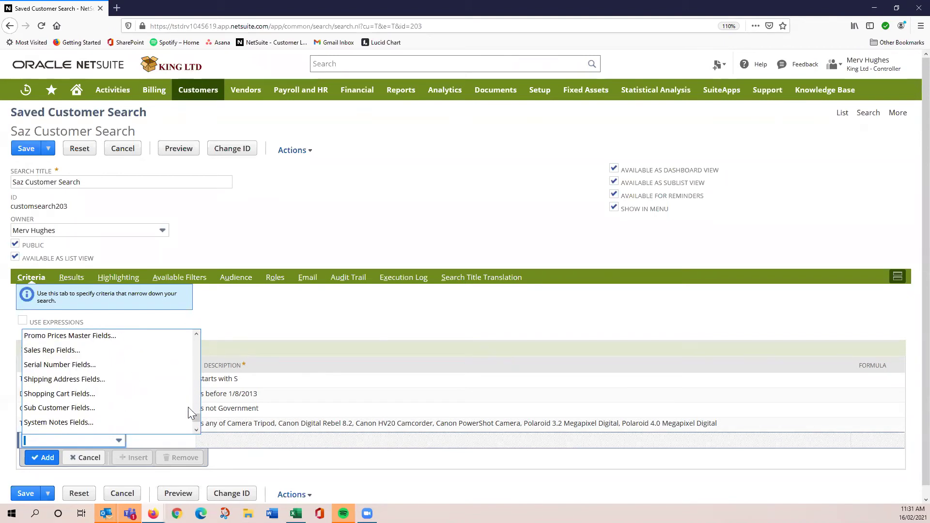
pyautogui.click(301, 306)
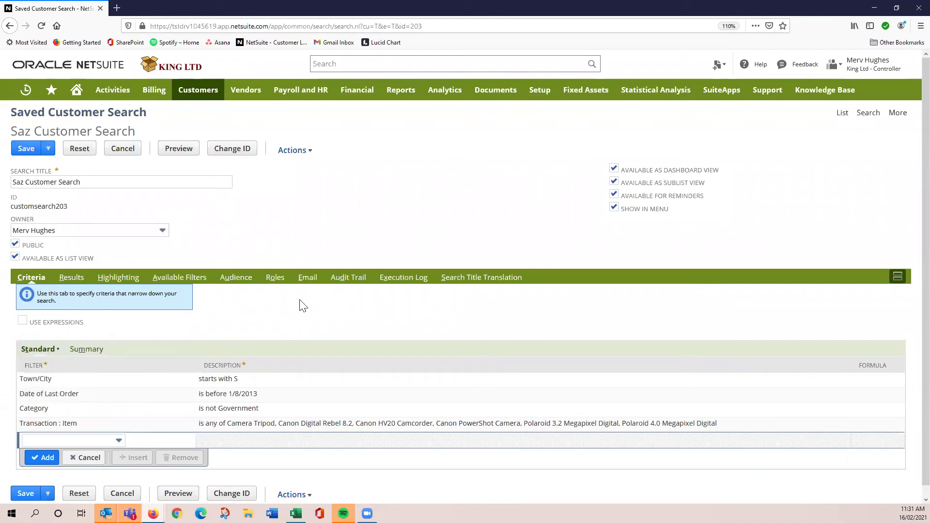
# - Remove the Fax column from the saved search's results
pyautogui.click(70, 278)
pyautogui.scroll(-3, 118, 303)
pyautogui.scroll(-2, 141, 440)
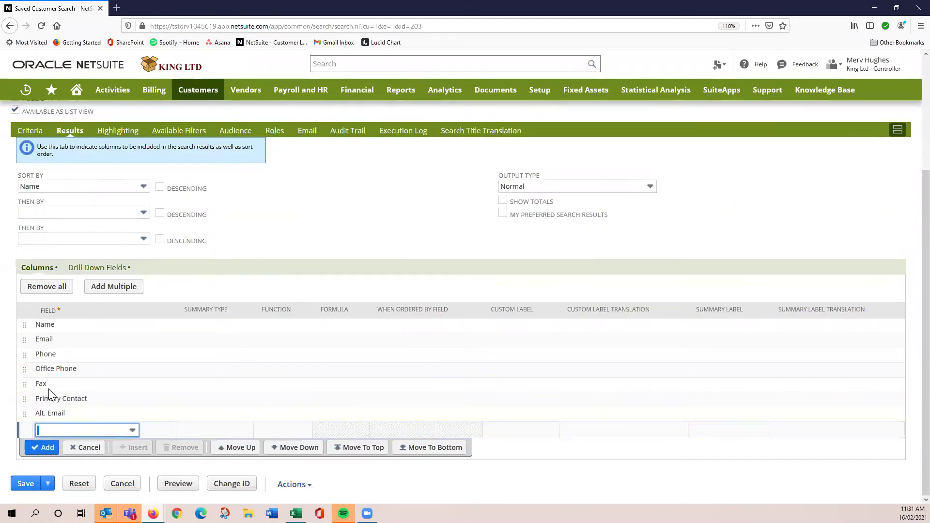
pyautogui.click(56, 384)
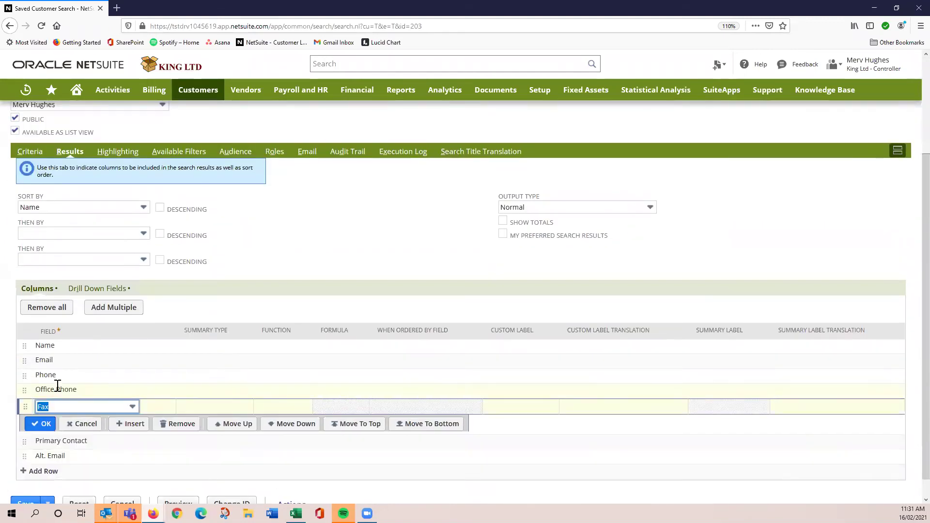
pyautogui.click(173, 429)
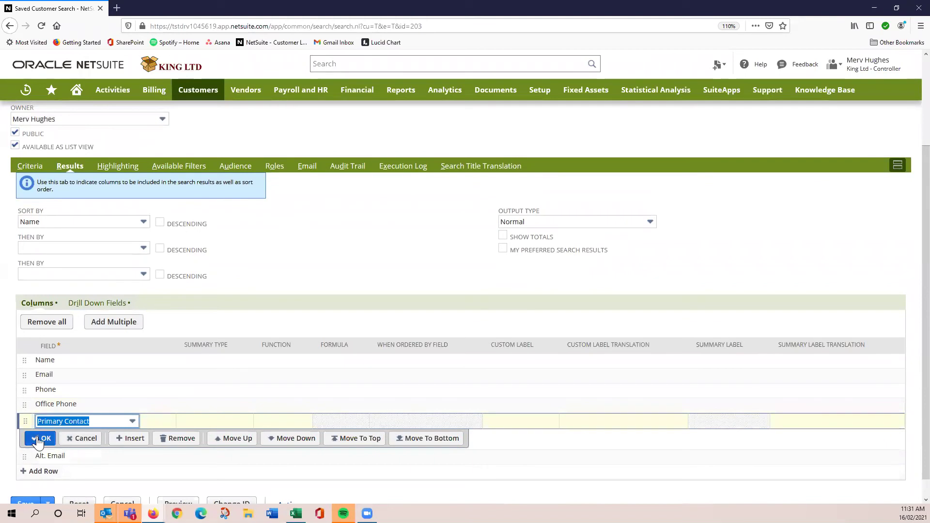
pyautogui.click(39, 438)
# - Add Address as a new results column after Alt. Email
pyautogui.click(78, 450)
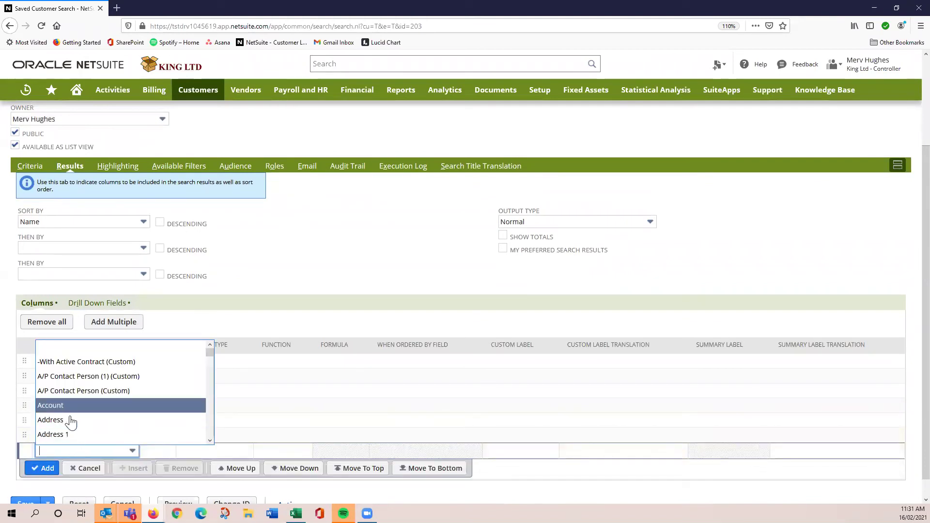
pyautogui.click(71, 420)
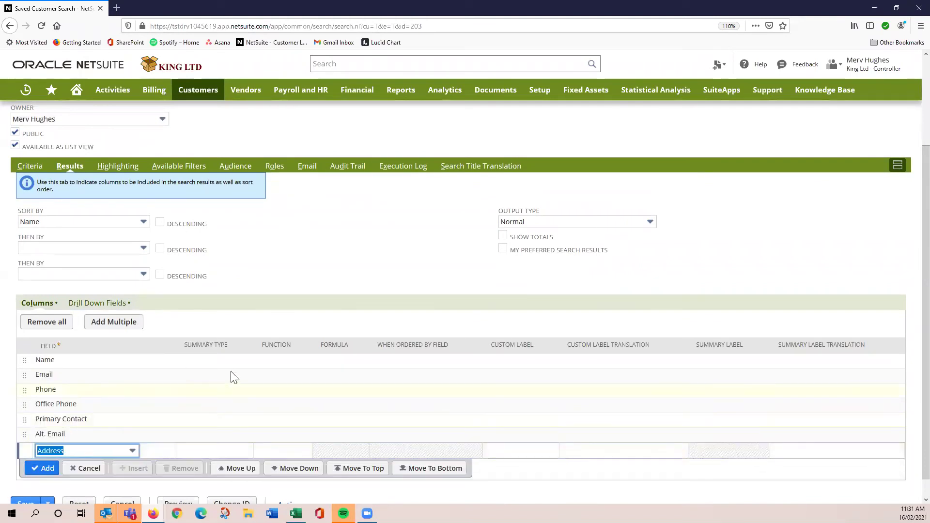
pyautogui.click(46, 471)
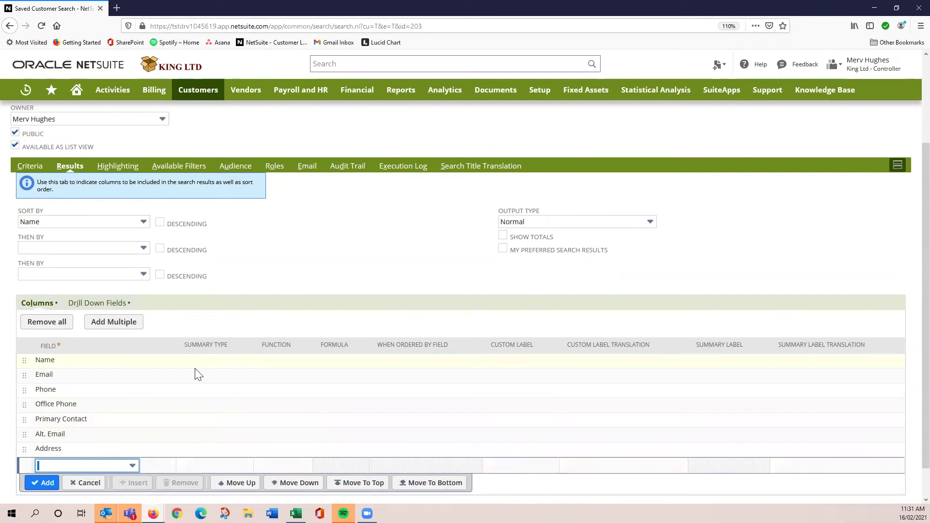
pyautogui.scroll(3, 196, 374)
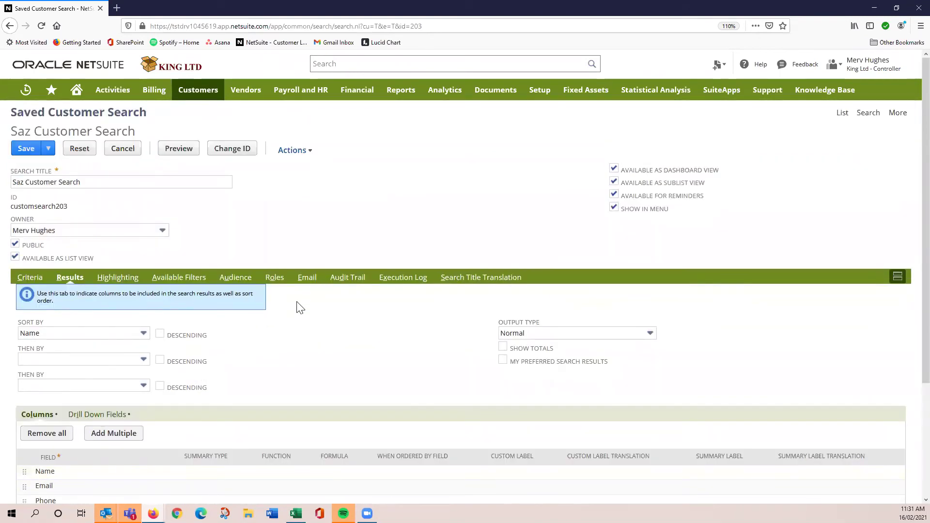
# - Review the saved search's email alert settings and the schedule options for sending its results
pyautogui.click(307, 278)
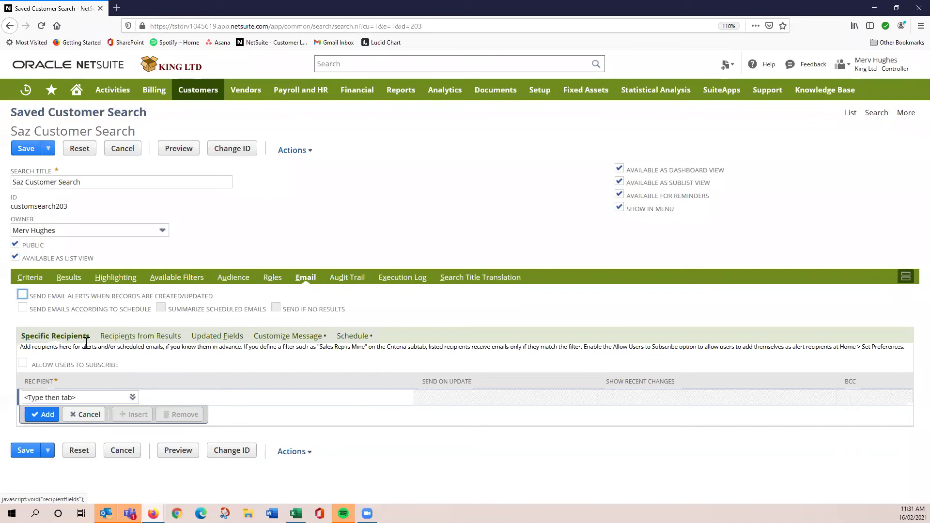
pyautogui.click(349, 338)
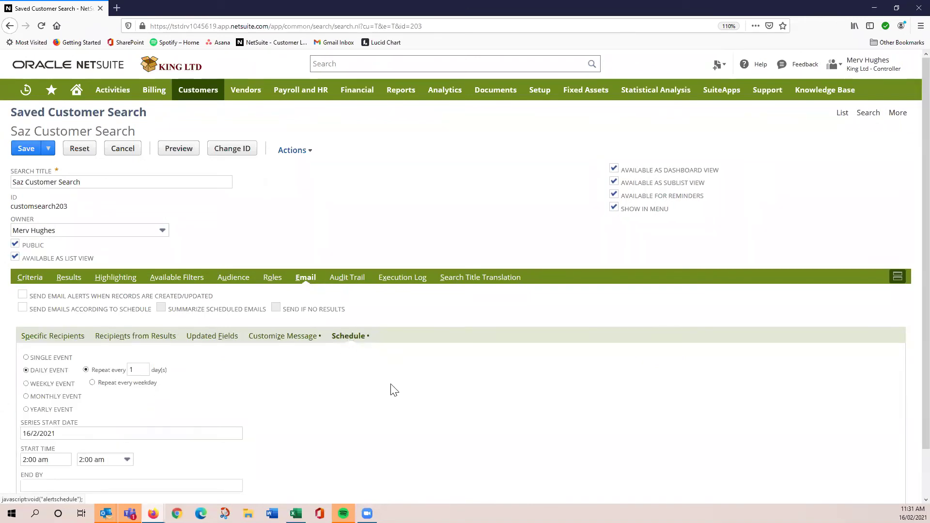
pyautogui.scroll(-1, 393, 389)
pyautogui.scroll(-2, 393, 388)
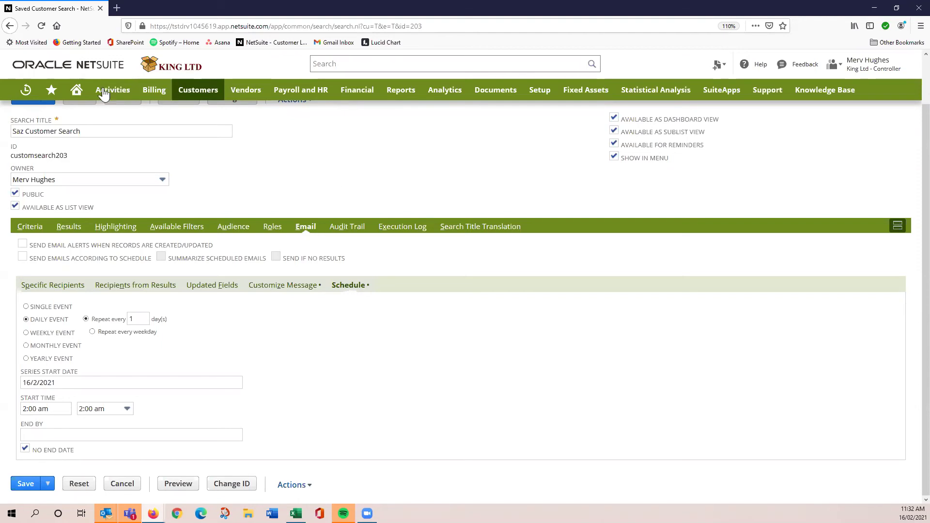
# - Return to the Home dashboard and add a KPI Meter portlet to it
pyautogui.click(77, 93)
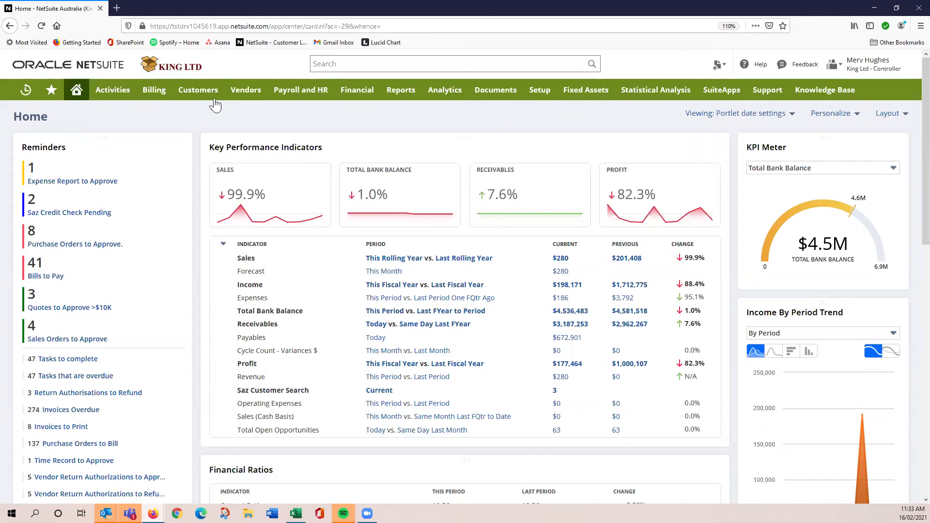
pyautogui.click(831, 114)
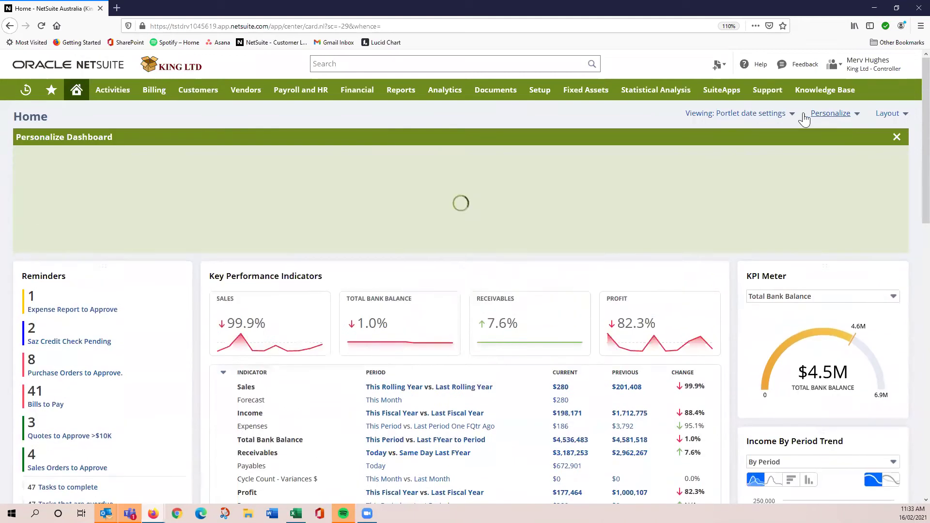
pyautogui.click(666, 182)
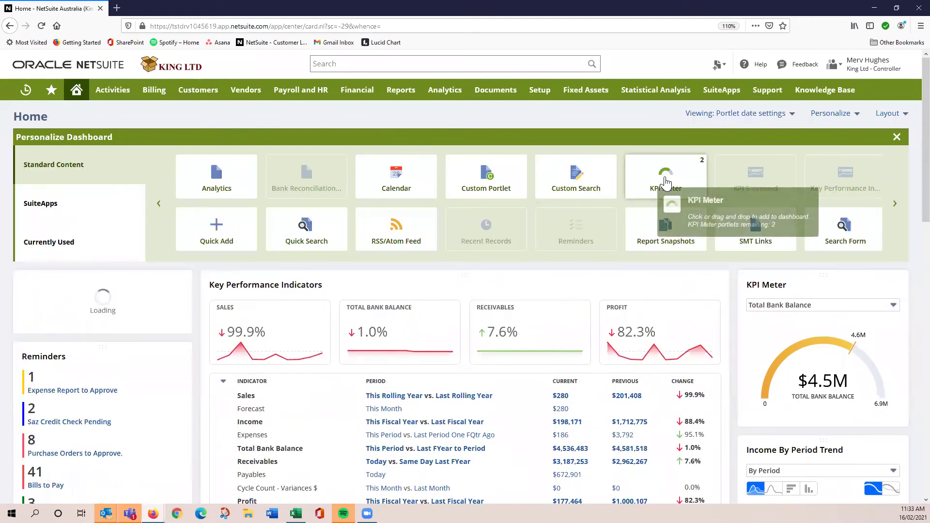
# - Add a Trend Graph portlet to the Home dashboard and finish personalising
pyautogui.click(894, 204)
pyautogui.click(894, 204)
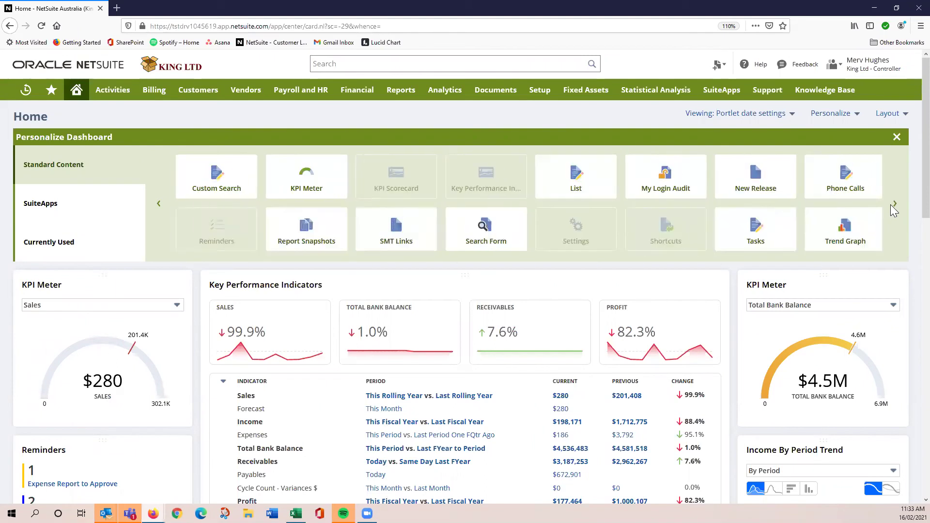
pyautogui.click(845, 238)
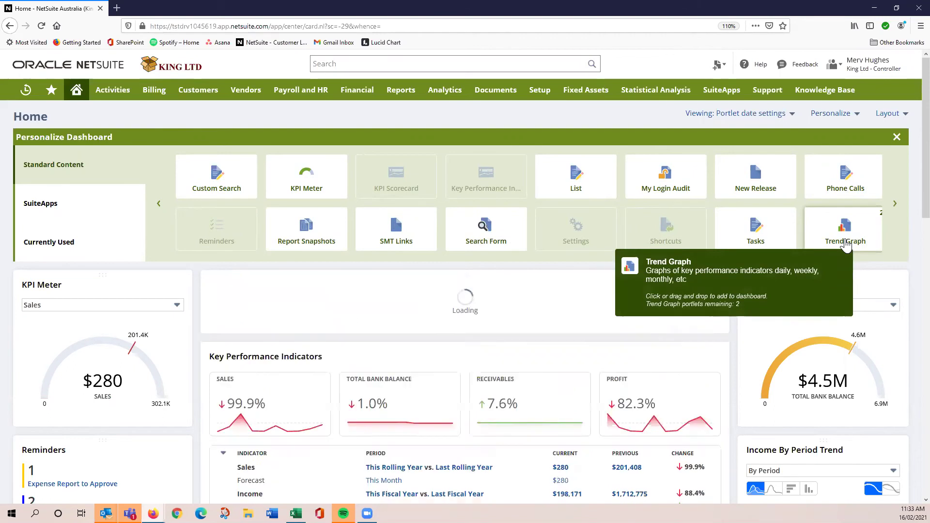
pyautogui.click(898, 139)
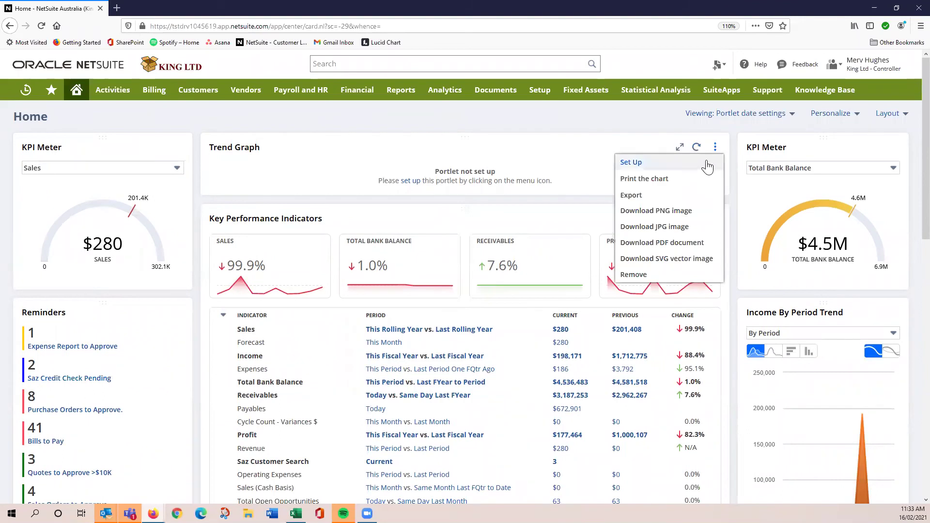
# - Set up the new Trend Graph portlet with the Average Days to Pay KPI and the Quarterly trend type
pyautogui.click(703, 161)
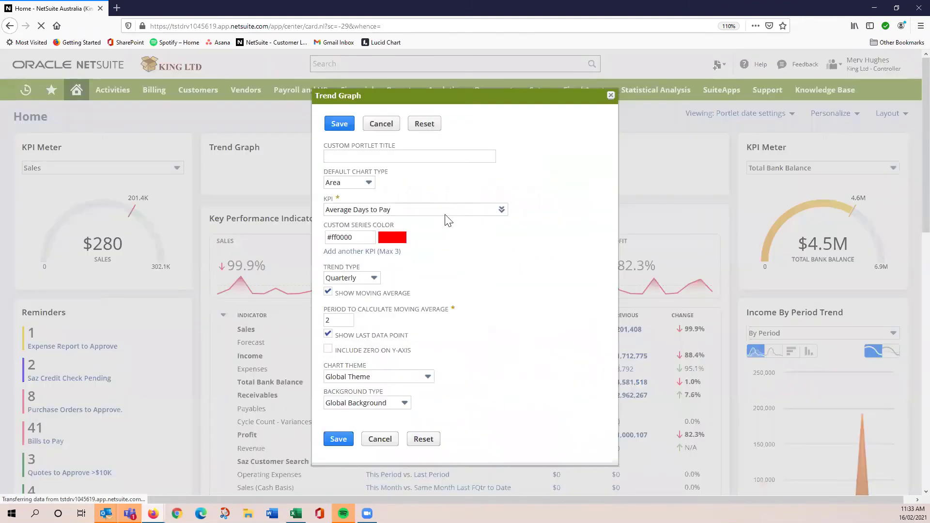
pyautogui.click(503, 212)
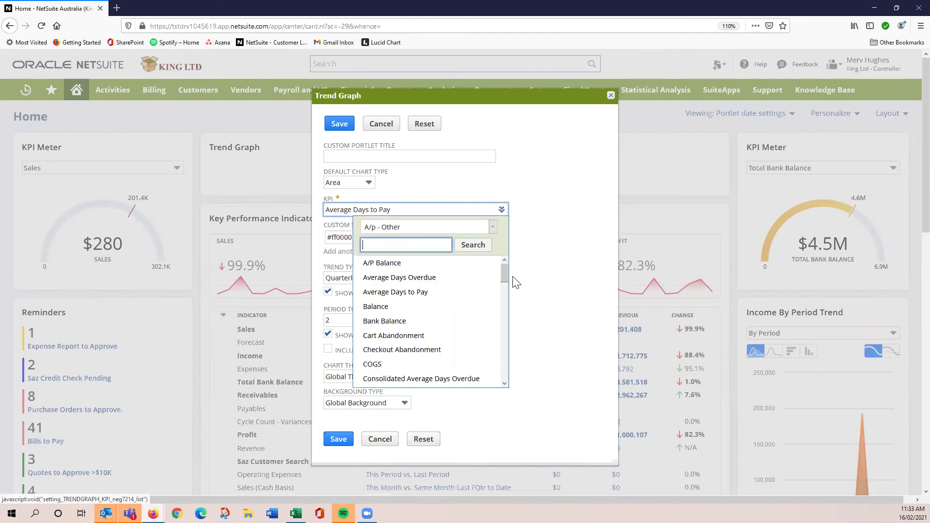
pyautogui.moveTo(506, 275); pyautogui.dragTo(499, 297)
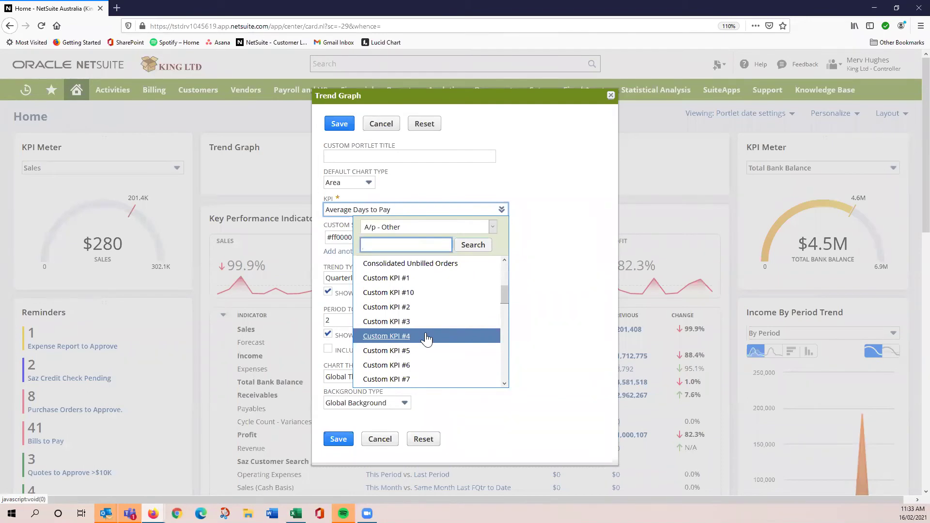
pyautogui.moveTo(506, 293); pyautogui.dragTo(512, 269)
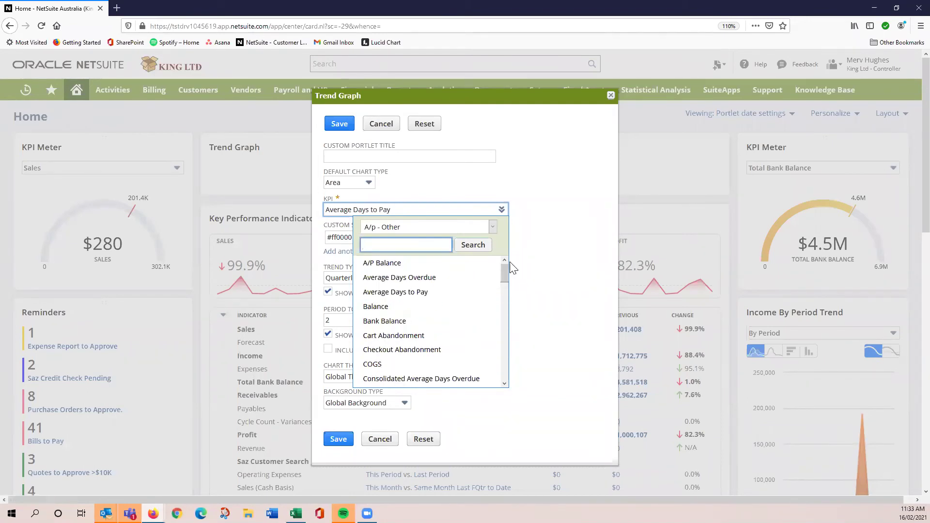
pyautogui.click(395, 292)
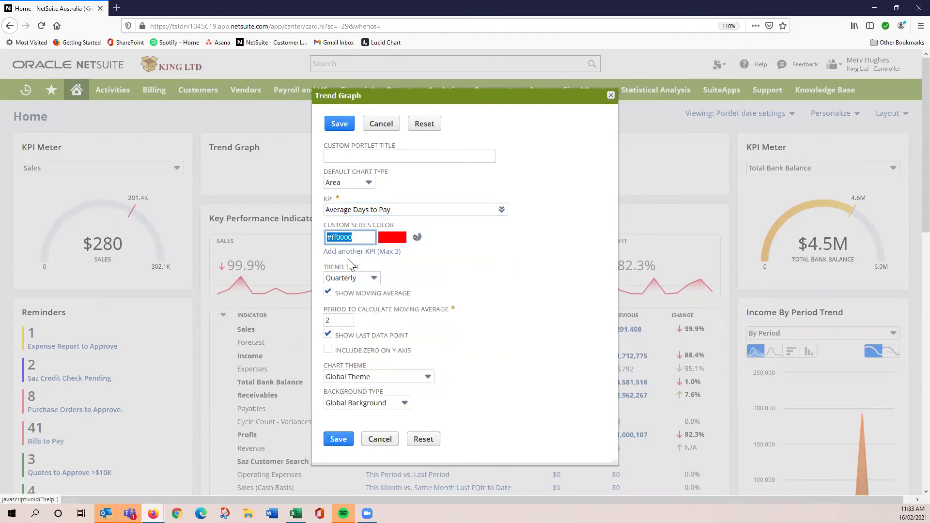
pyautogui.click(371, 281)
pyautogui.click(371, 286)
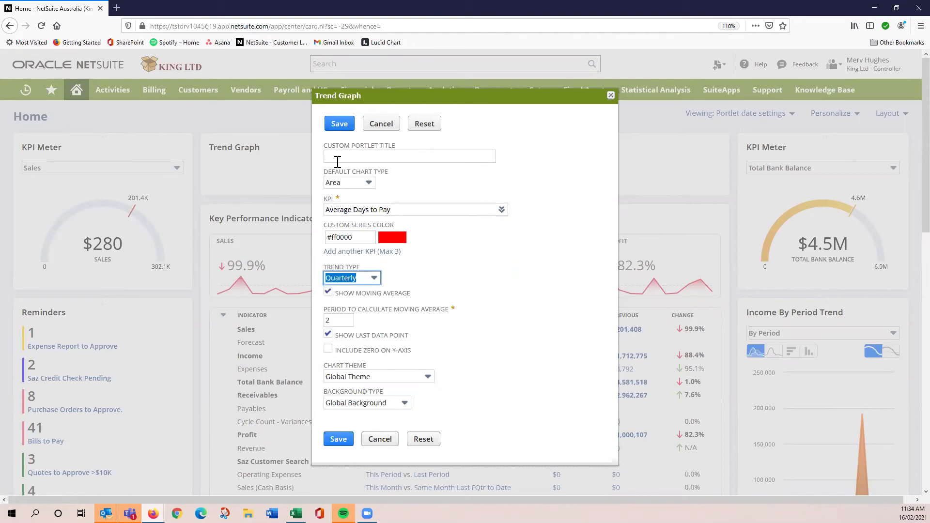
pyautogui.click(338, 126)
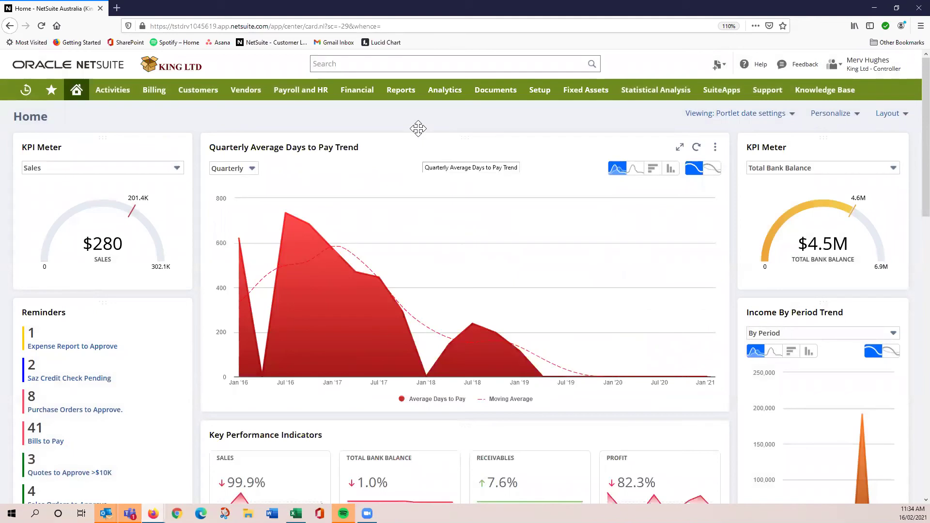
# - Switch the Average Days to Pay trend graph to Monthly, to Daily, and back to Quarterly
pyautogui.click(252, 169)
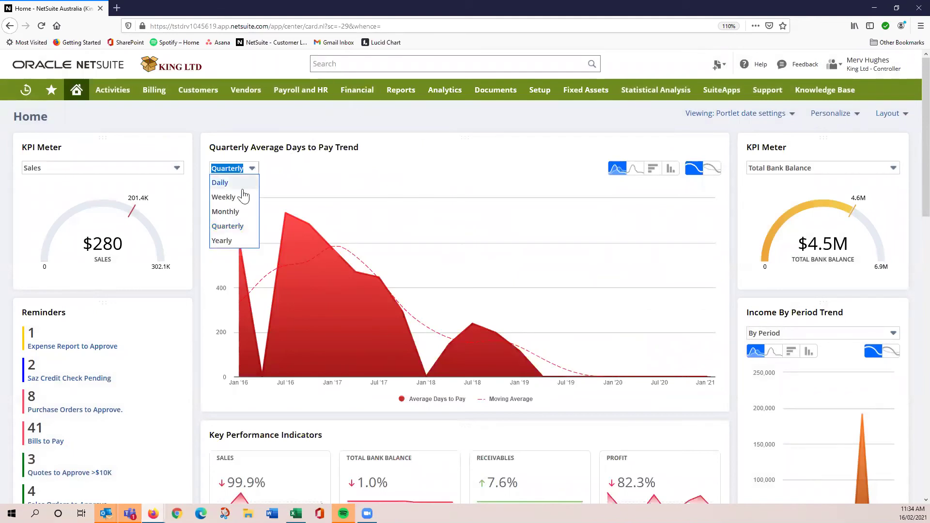
pyautogui.click(235, 210)
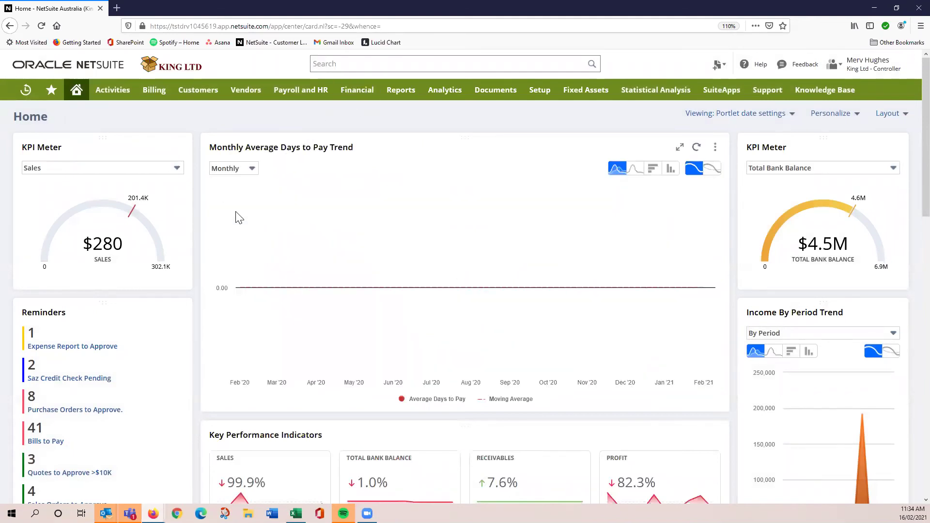
pyautogui.click(247, 168)
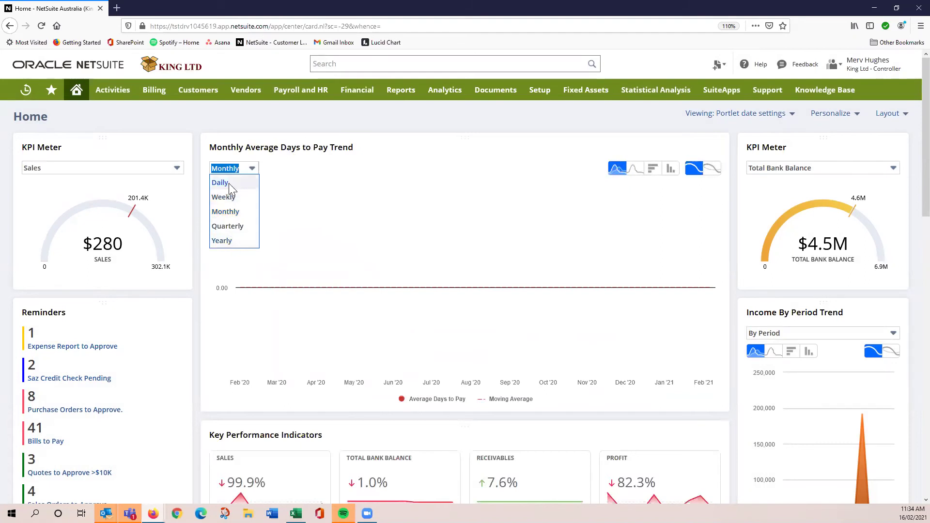
pyautogui.click(229, 183)
pyautogui.click(251, 169)
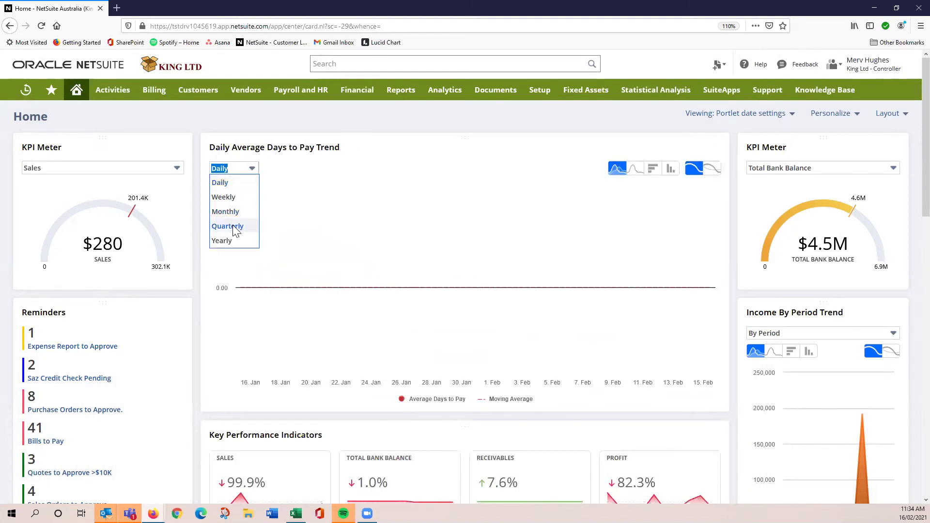
pyautogui.click(233, 227)
pyautogui.click(715, 147)
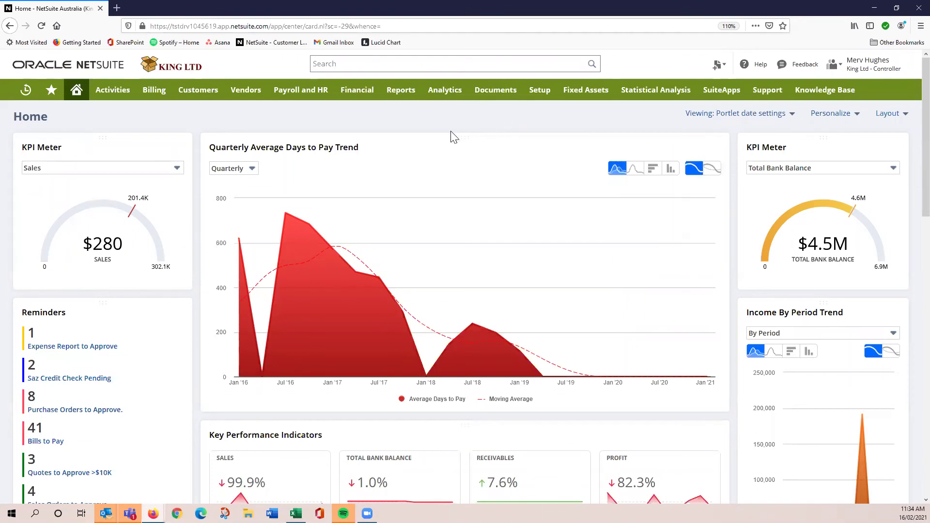
# - Move the Average Days to Pay trend graph above the Total Bank Balance KPI meter and remove the Sales KPI Meter portlet
pyautogui.moveTo(434, 139); pyautogui.dragTo(896, 154)
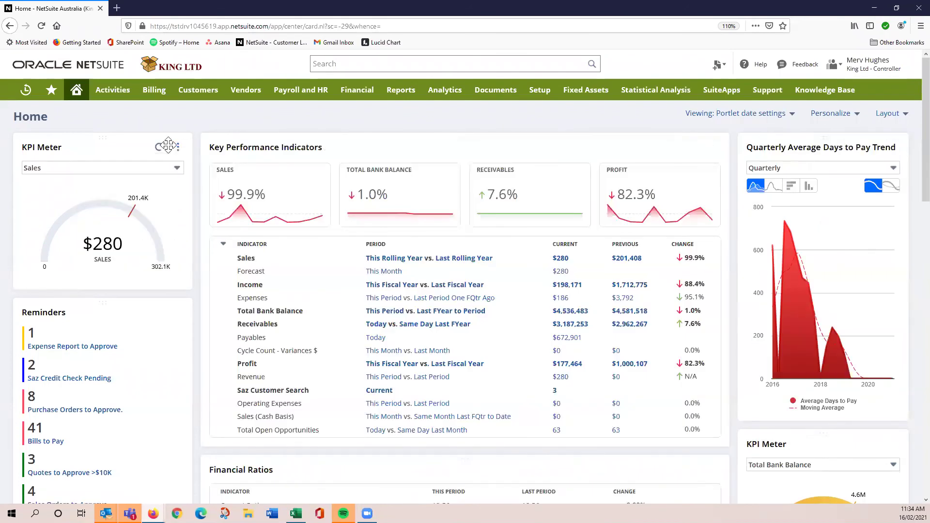
pyautogui.moveTo(178, 147)
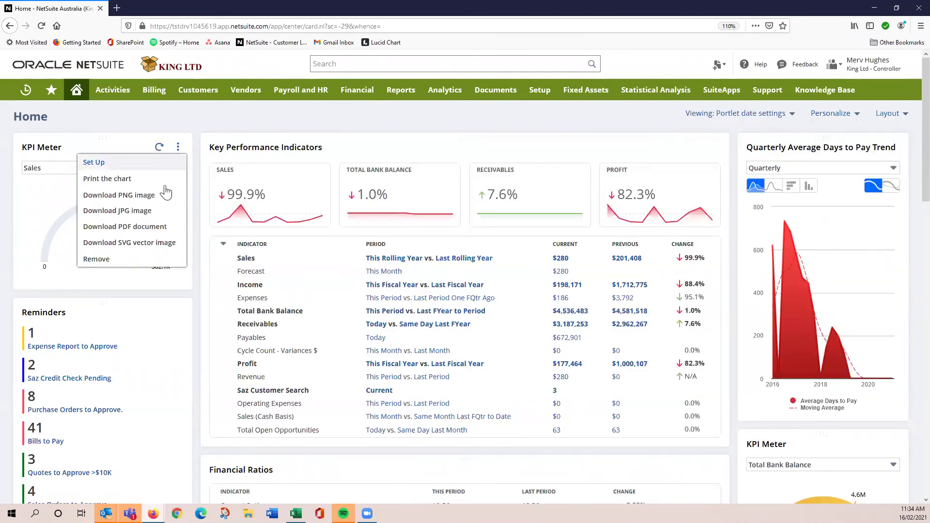
pyautogui.click(134, 262)
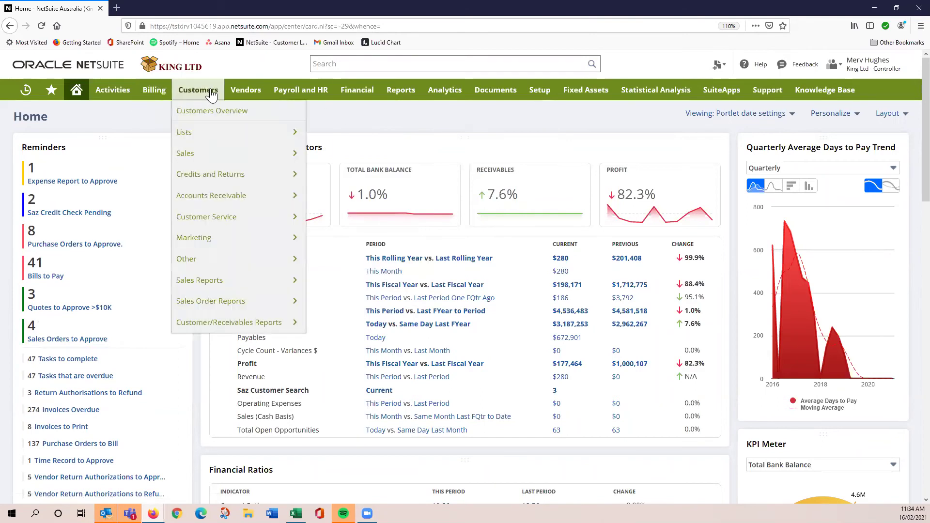
# - Review the Financial dashboard's ratios, KPIs and Top Value Customers, and open the Vendors dashboard
pyautogui.moveTo(268, 91)
pyautogui.click(355, 91)
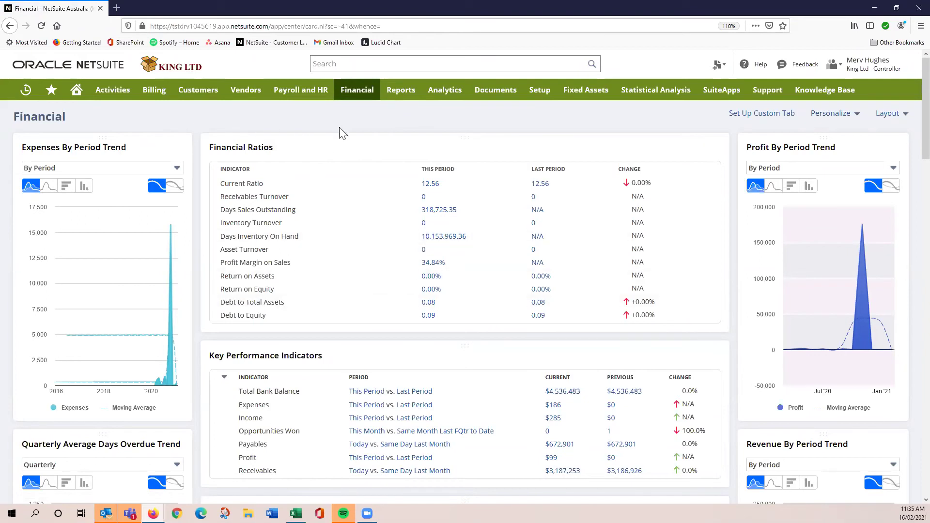
pyautogui.scroll(-5, 373, 225)
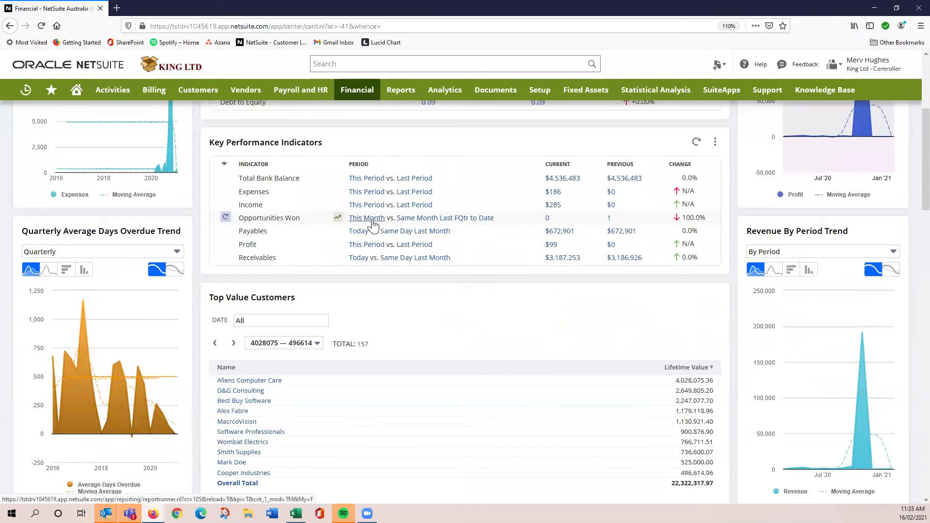
pyautogui.scroll(-3, 373, 225)
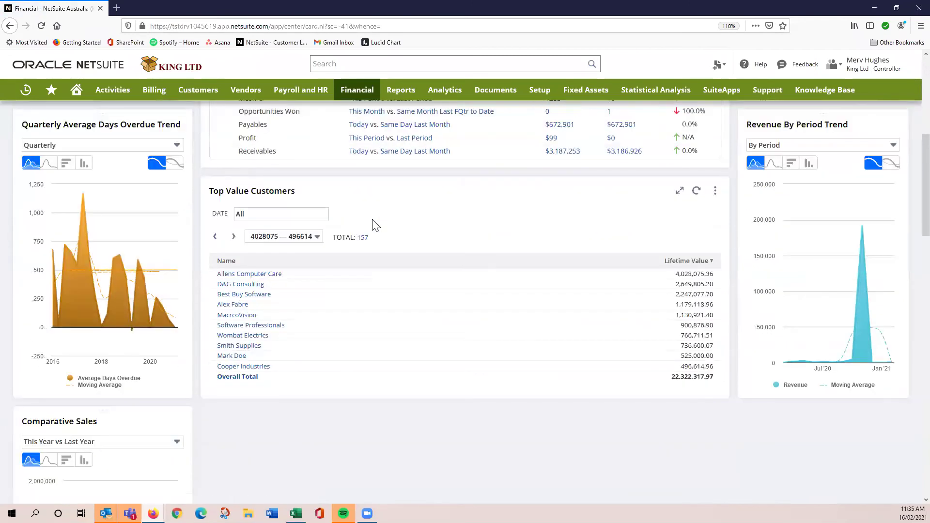
pyautogui.scroll(8, 375, 225)
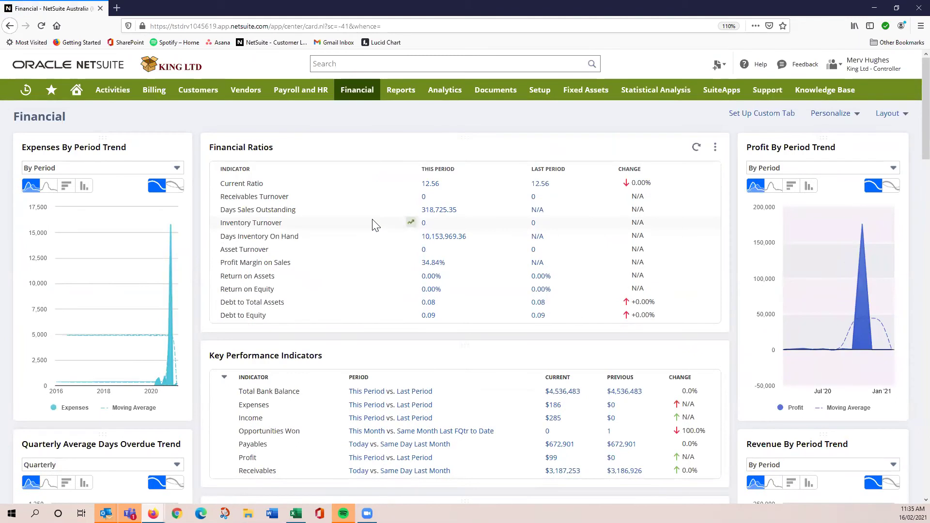
pyautogui.click(245, 91)
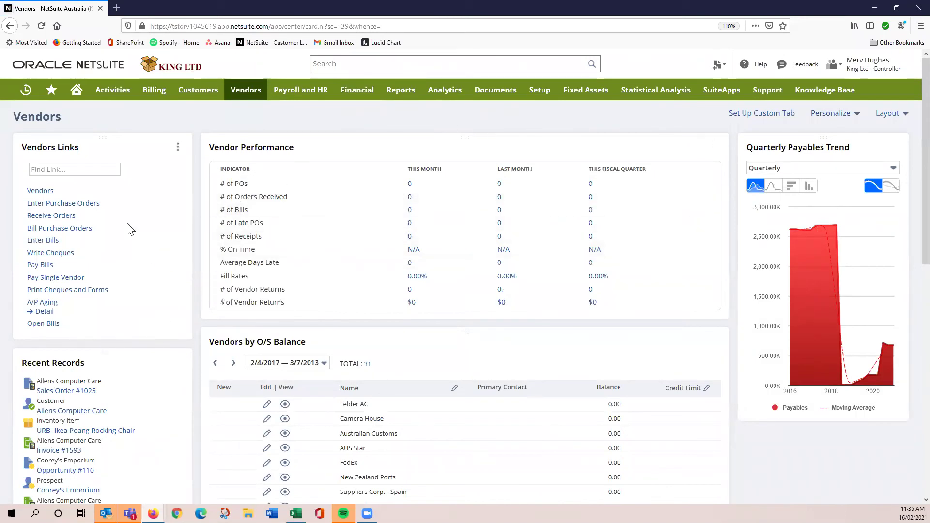
# - Return to the Home dashboard and remove the Quarterly Average Days to Pay Trend portlet
pyautogui.click(76, 92)
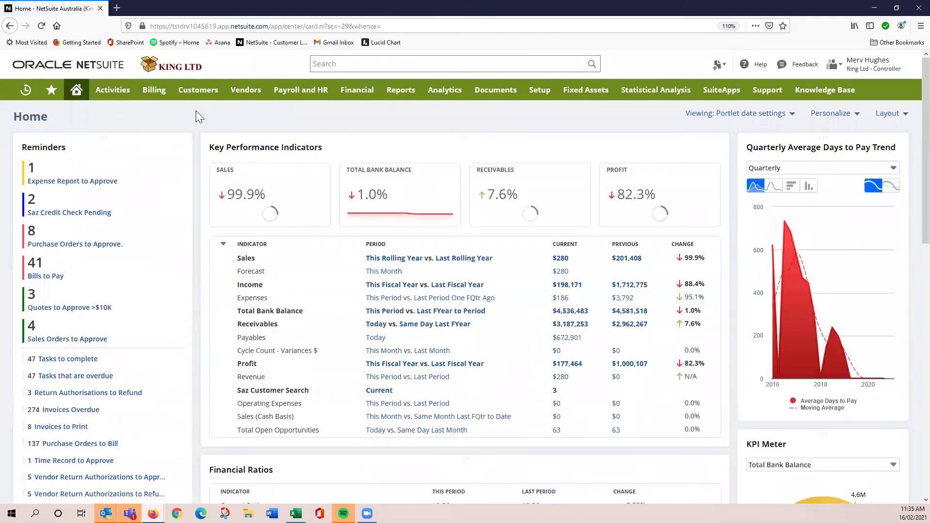
pyautogui.click(892, 148)
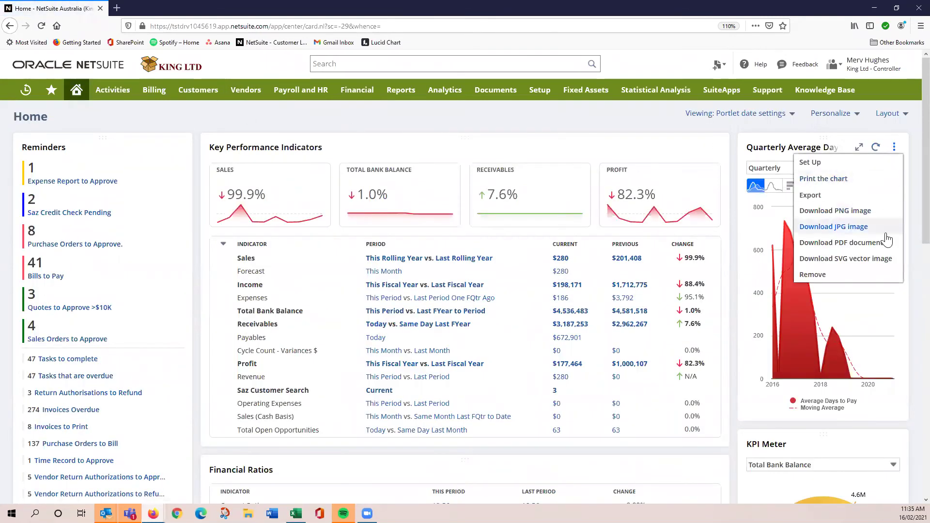
pyautogui.click(861, 276)
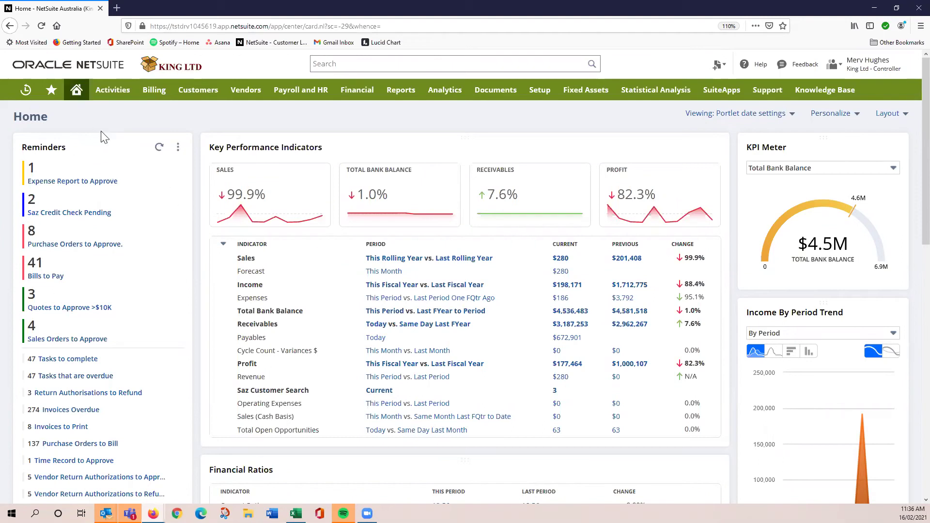
# - Open the expense report dated 25/7/2020 from the approval reminder and review its expense lines
pyautogui.click(76, 184)
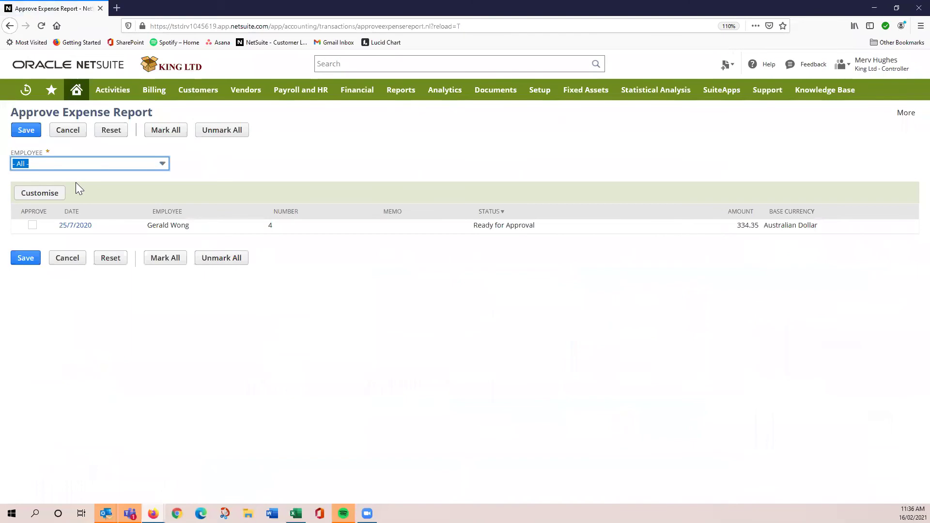
pyautogui.click(81, 227)
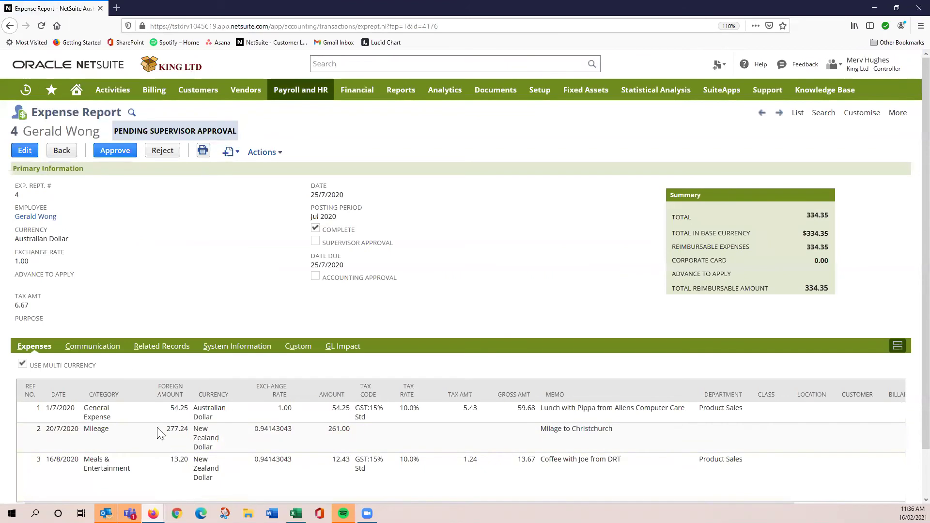
pyautogui.scroll(-2, 181, 309)
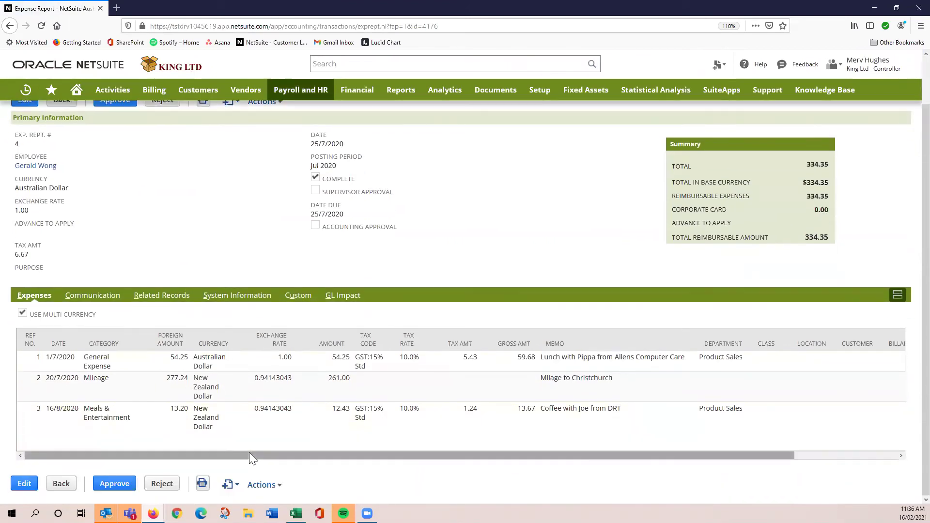
# - View the Cafe Noir receipt attached to the Meals & Entertainment expense line and close the image window
pyautogui.hotkey('ctrl', '-')
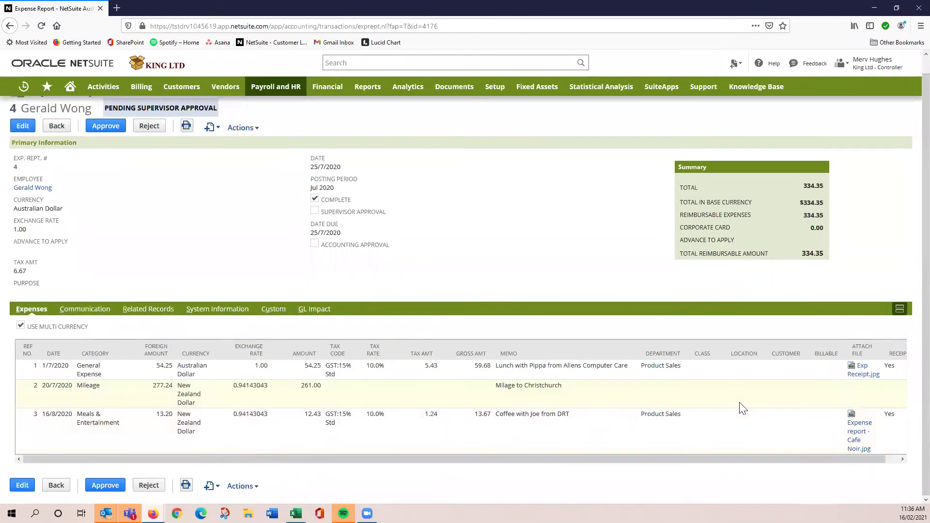
pyautogui.click(855, 446)
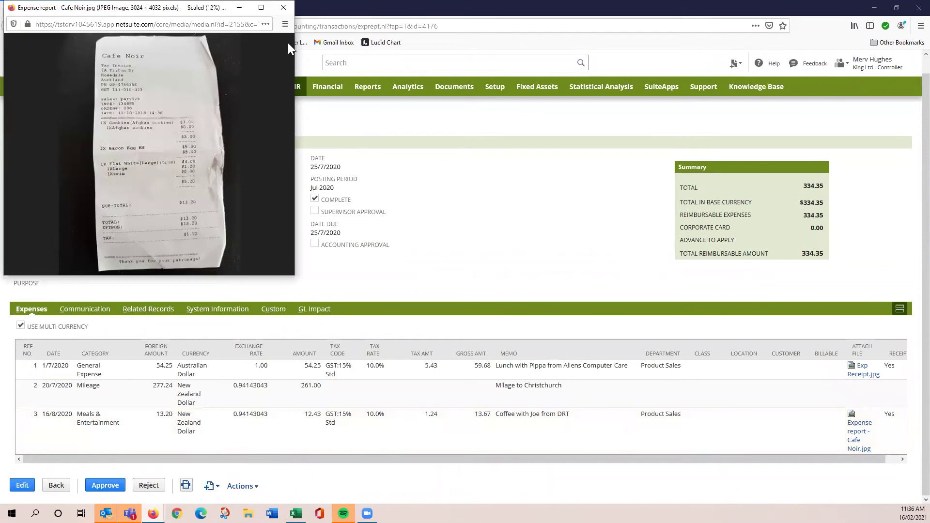
pyautogui.moveTo(194, 11); pyautogui.dragTo(216, 86)
pyautogui.click(304, 83)
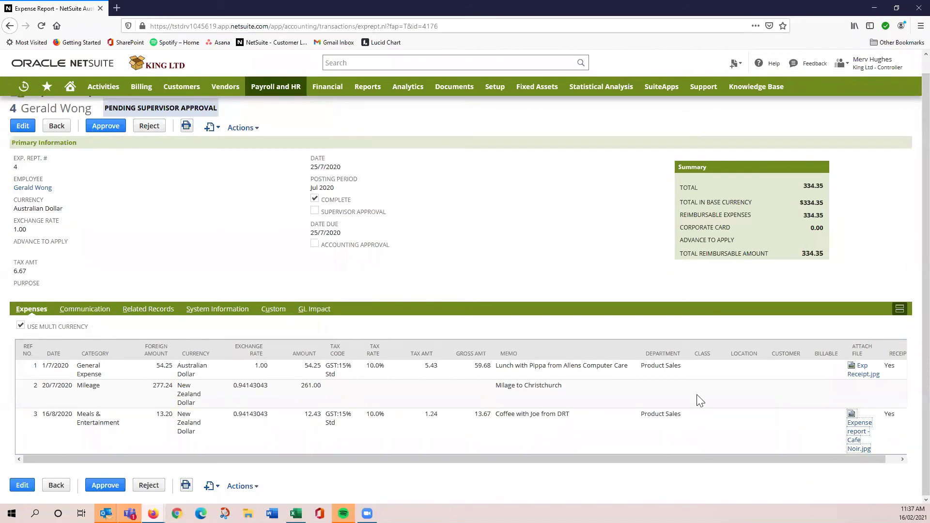
pyautogui.scroll(1, 150, 231)
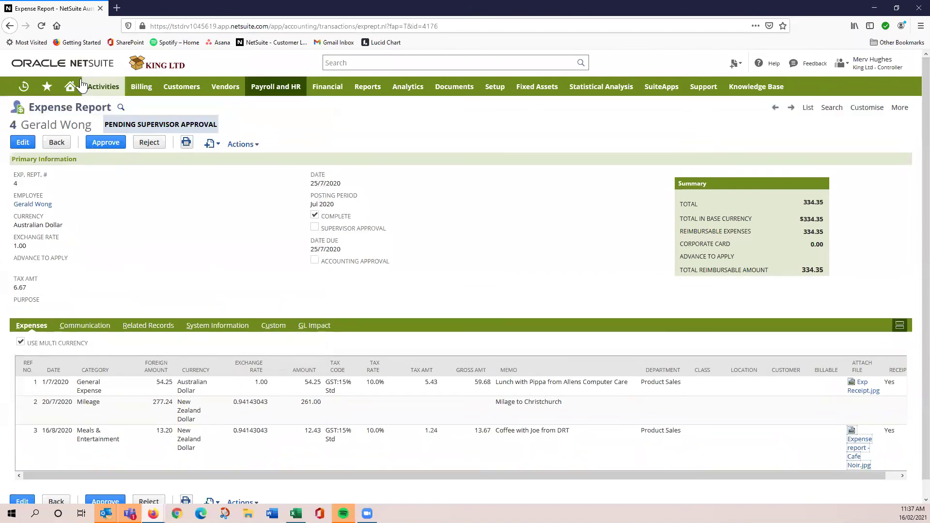
# - Go back to the Home dashboard, check the customers behind the Saz Credit Check Pending reminder, and return Home
pyautogui.click(71, 87)
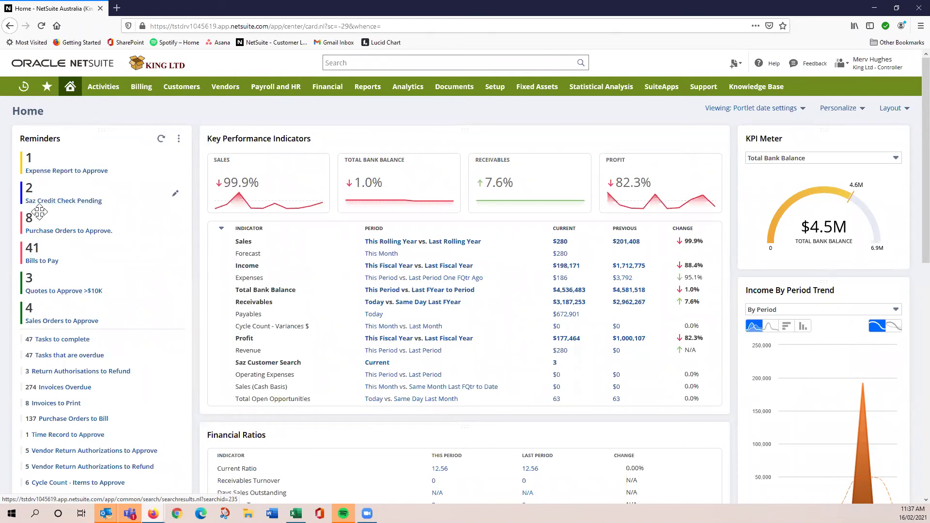
pyautogui.click(64, 205)
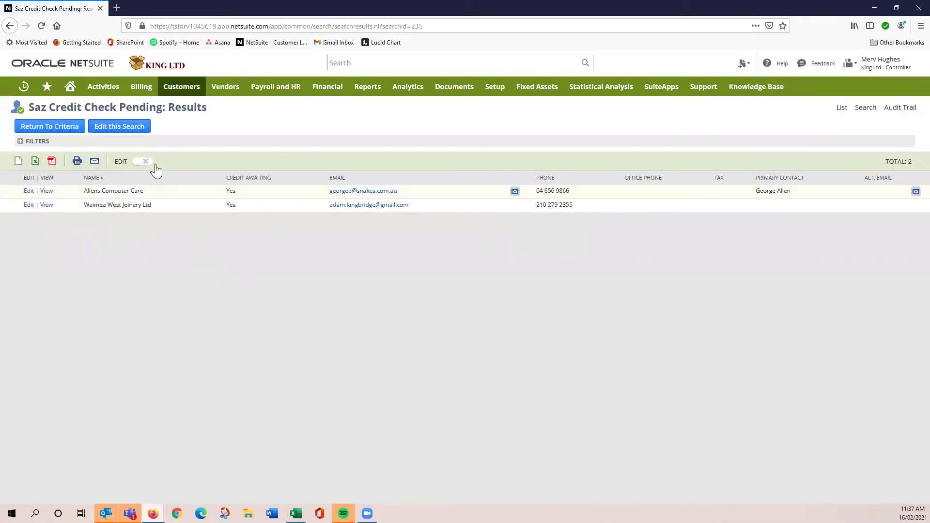
pyautogui.click(70, 90)
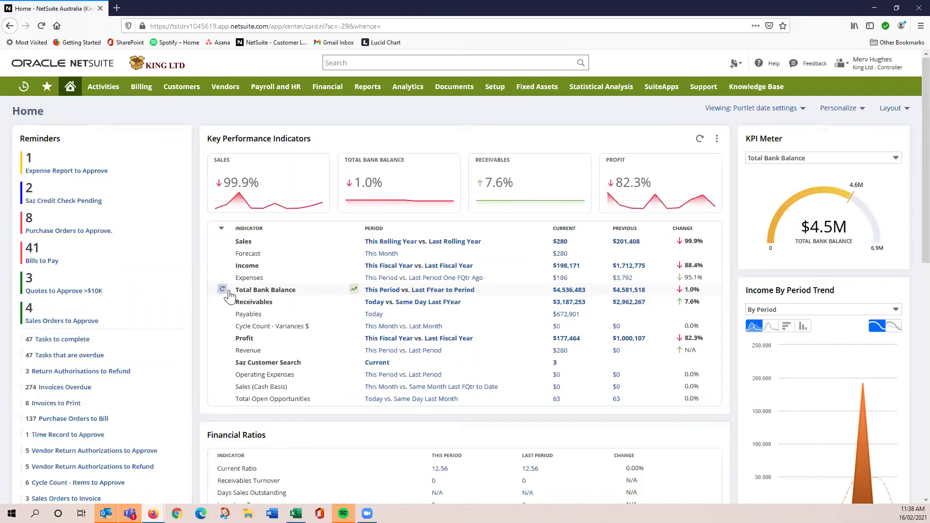
pyautogui.click(179, 142)
# - Search globally for "aus" and restrict the search to customers with the prefix "cu:"
pyautogui.click(369, 60)
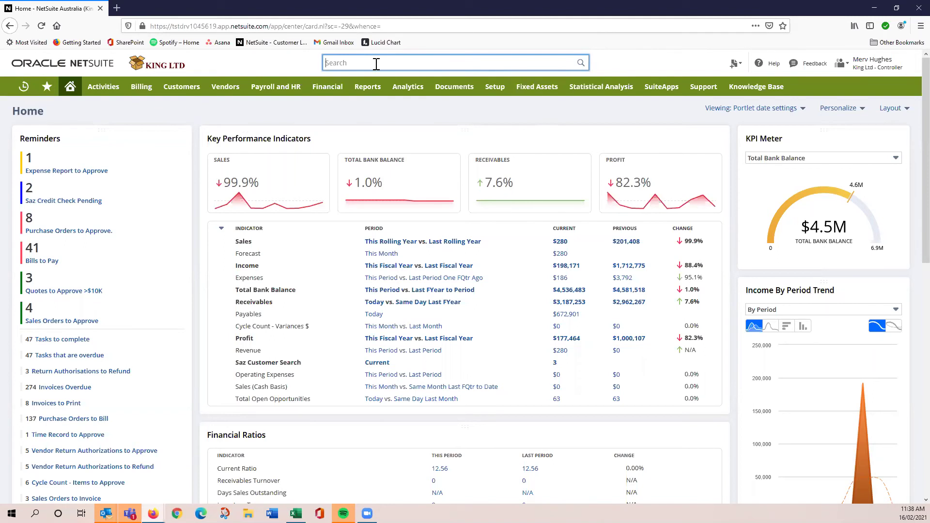
pyautogui.write('aus')
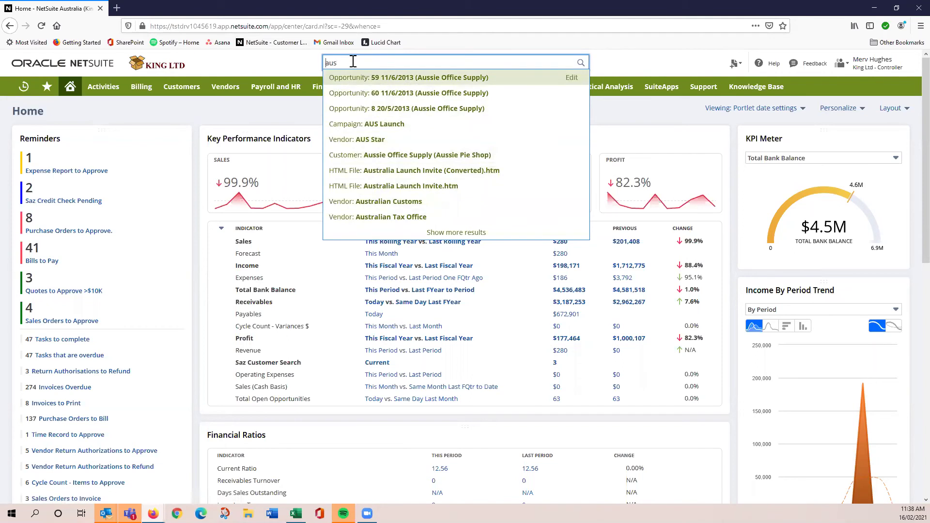
pyautogui.write('u:')
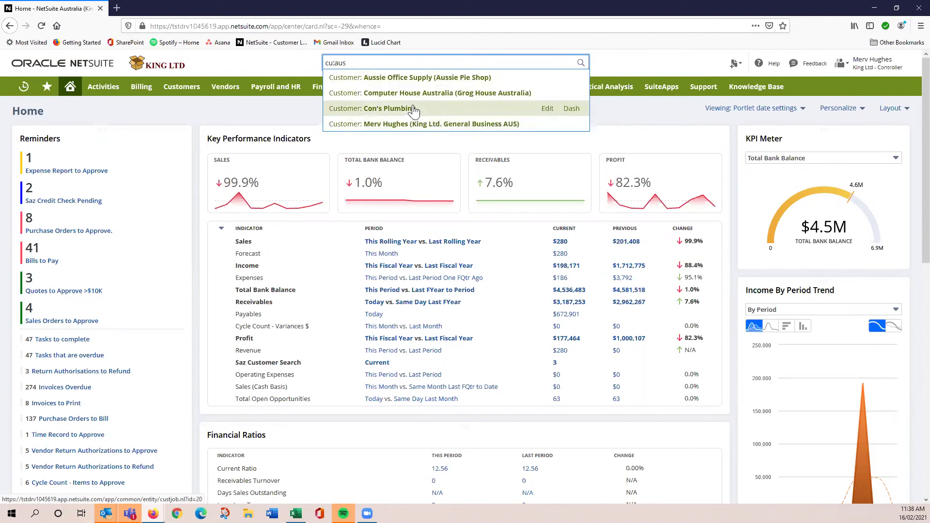
# - Search globally for the Allens Computer Care invoice by its invoice number, open it and review its item lines
pyautogui.moveTo(368, 62); pyautogui.dragTo(271, 68)
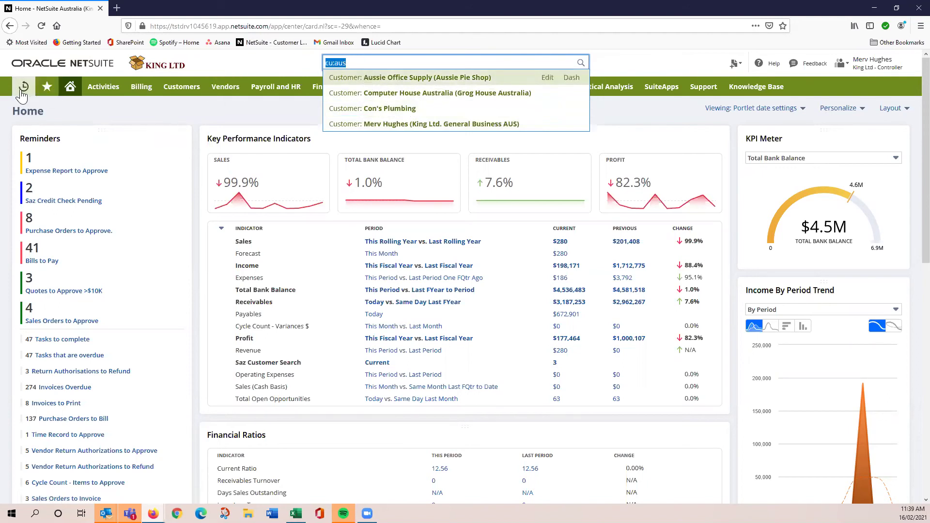
pyautogui.moveTo(21, 90)
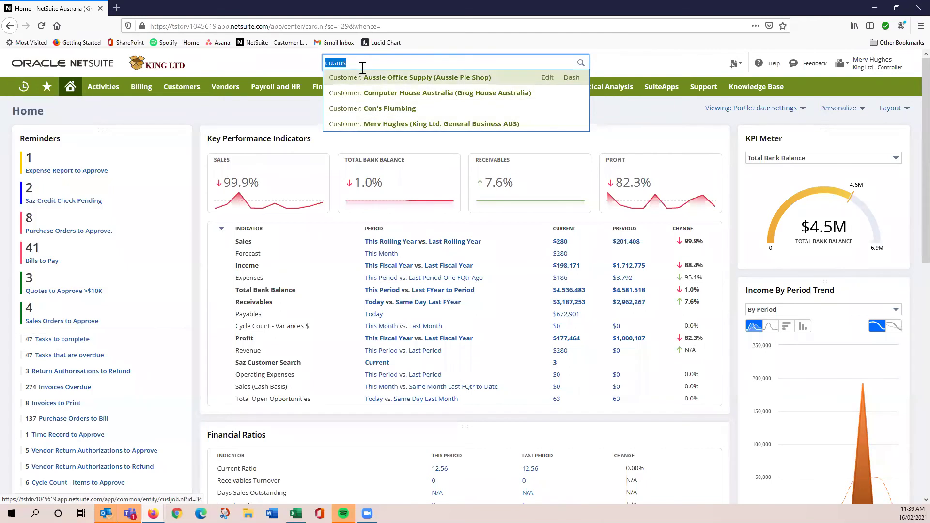
pyautogui.write('1593')
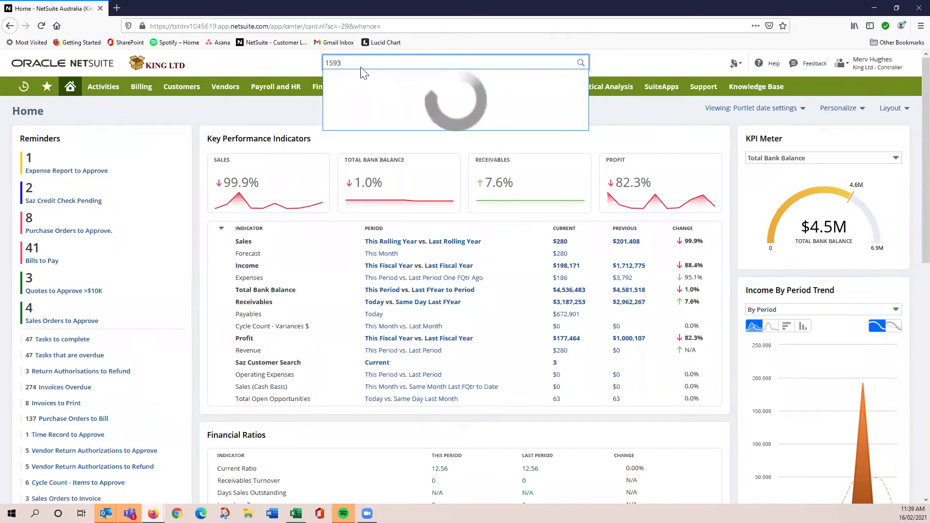
pyautogui.click(358, 81)
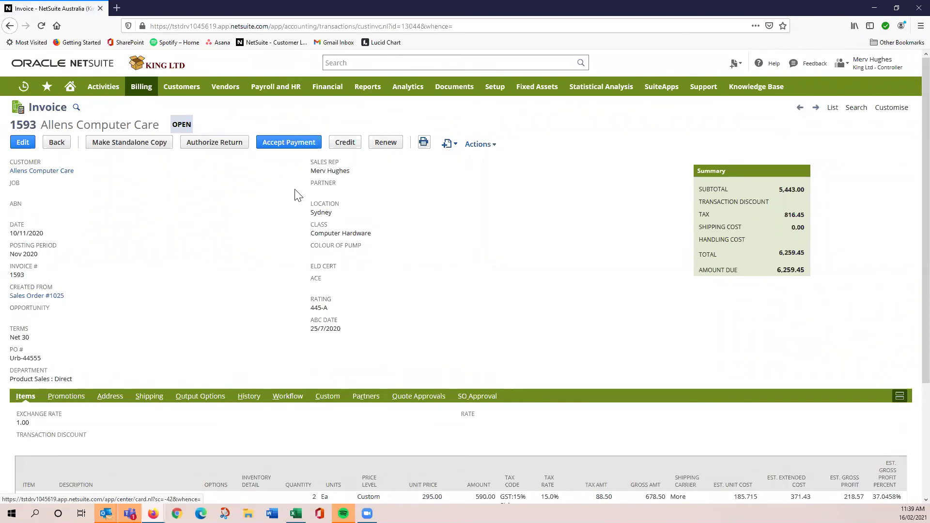
pyautogui.scroll(-3, 259, 228)
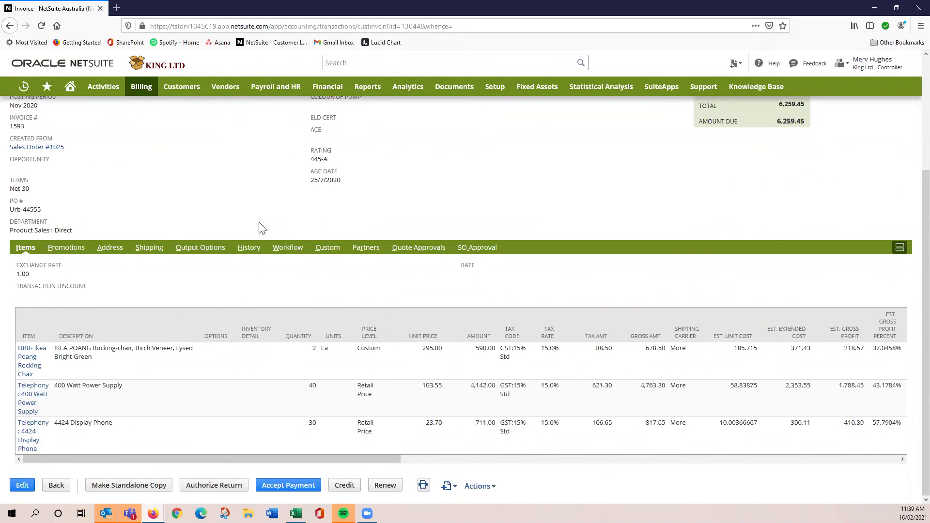
# - From the Home dashboard, search for the Allens Computer Care contact by first name, restrict it with "co:" and open the contact record
pyautogui.click(70, 87)
pyautogui.click(364, 63)
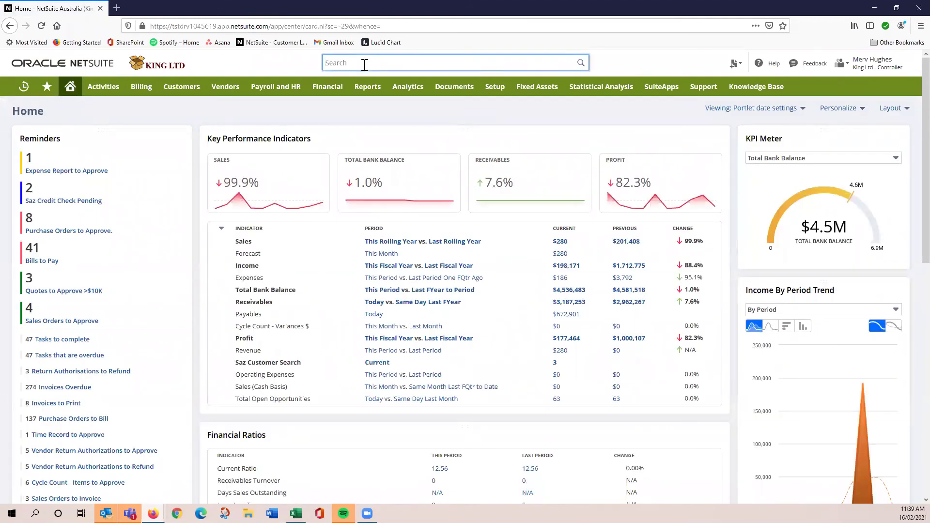
pyautogui.write('pippa')
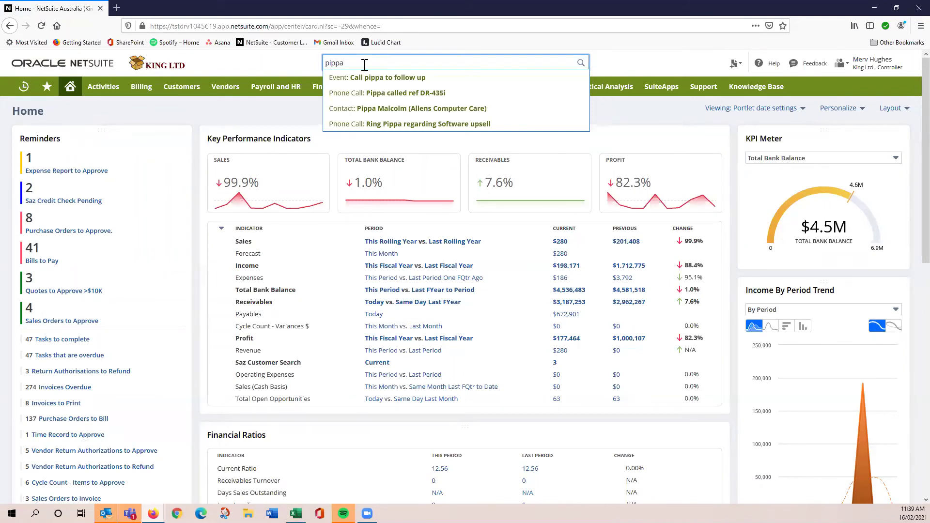
pyautogui.press('Home')
pyautogui.write('co:')
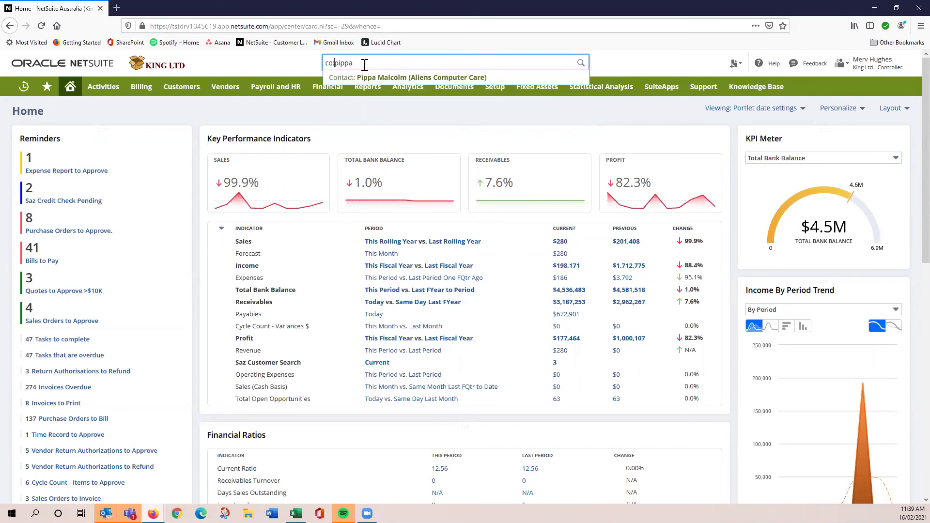
pyautogui.click(357, 78)
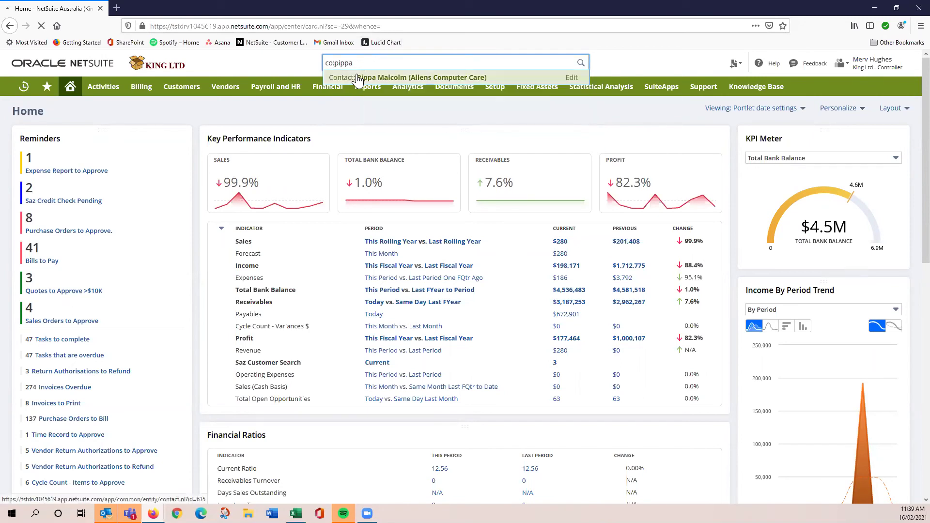
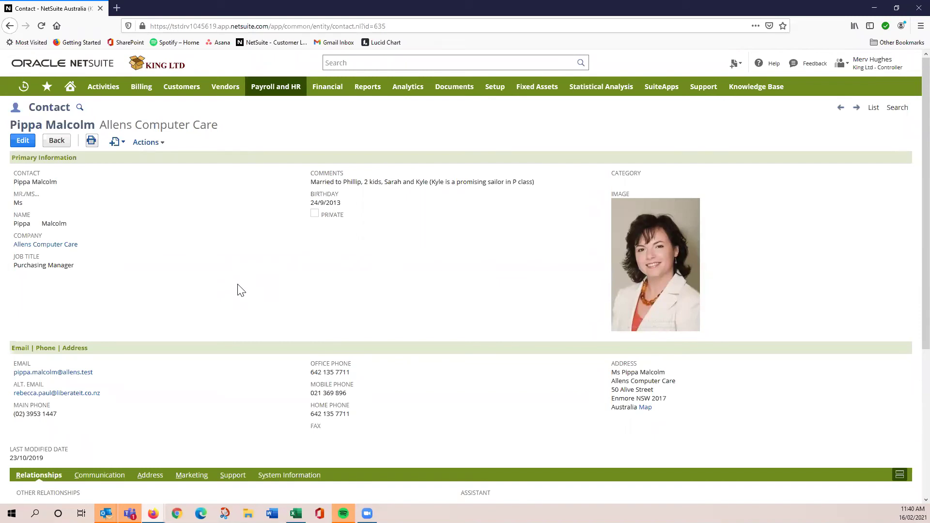
# - Review the contact's details and related companies, and open the linked Allens Computer Care customer record
pyautogui.scroll(-5, 237, 290)
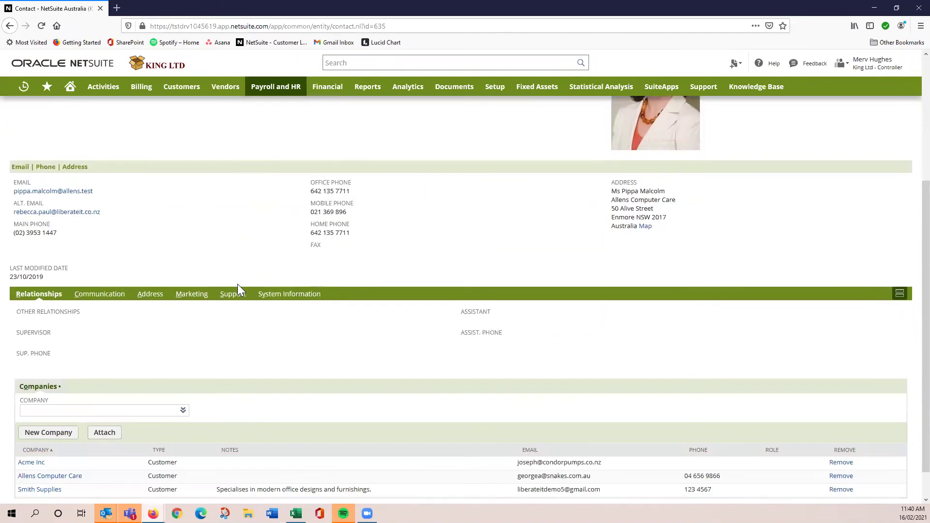
pyautogui.scroll(5, 223, 323)
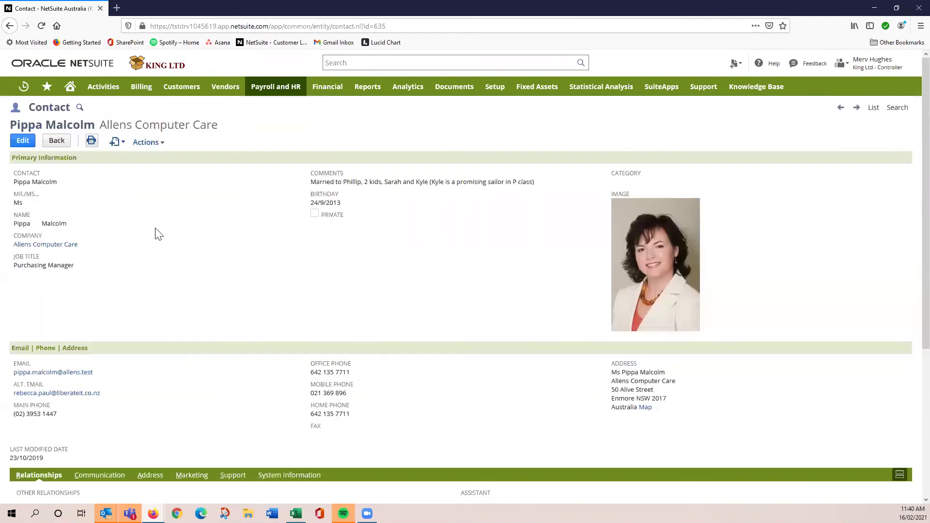
pyautogui.click(66, 246)
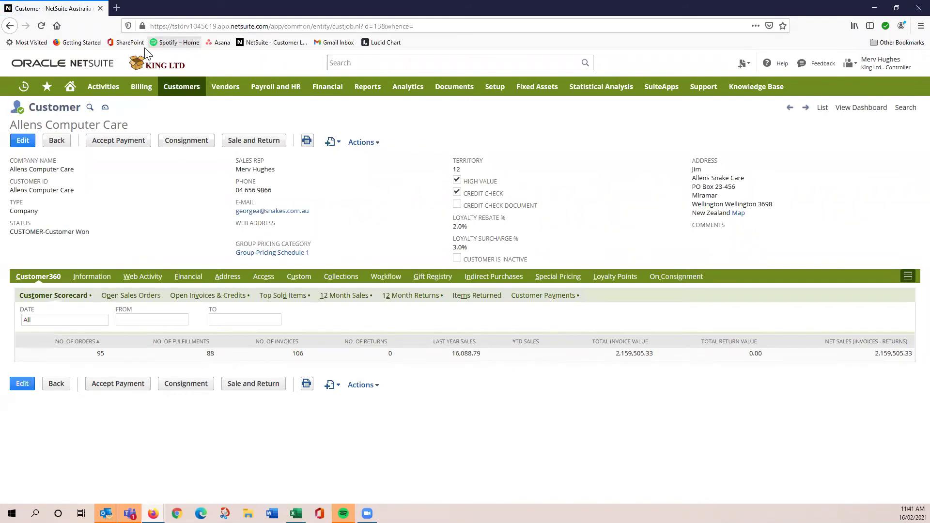
# - Return to the Home dashboard, search prospects with "pr:coor" and open the Coorey's Emporium record
pyautogui.click(71, 91)
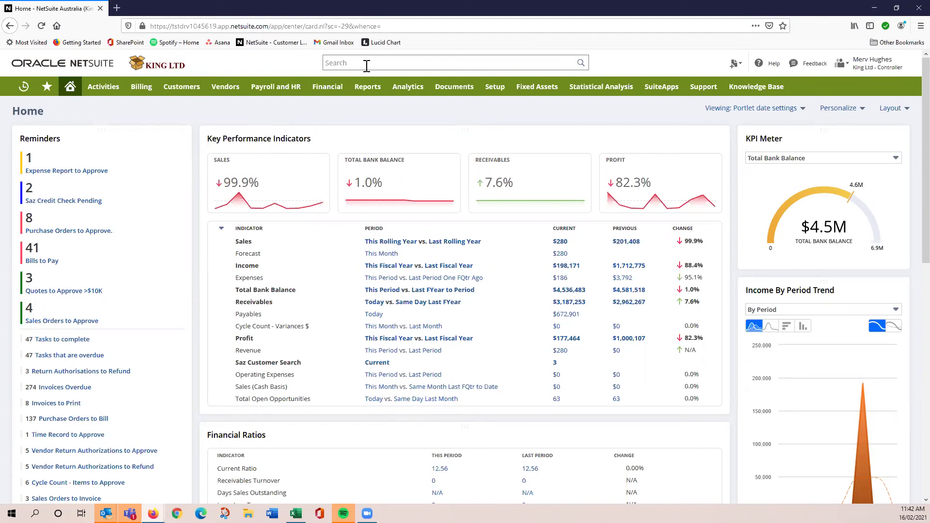
pyautogui.click(352, 63)
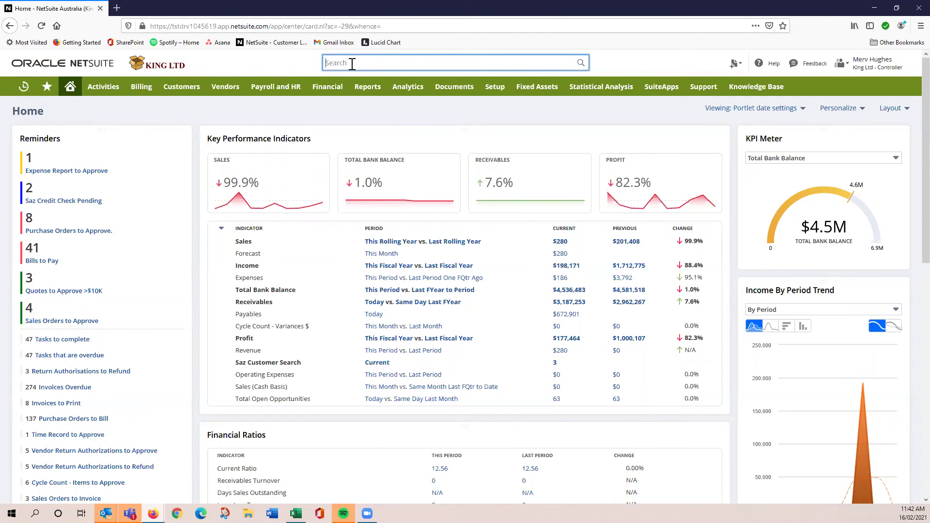
pyautogui.write('pr:coo')
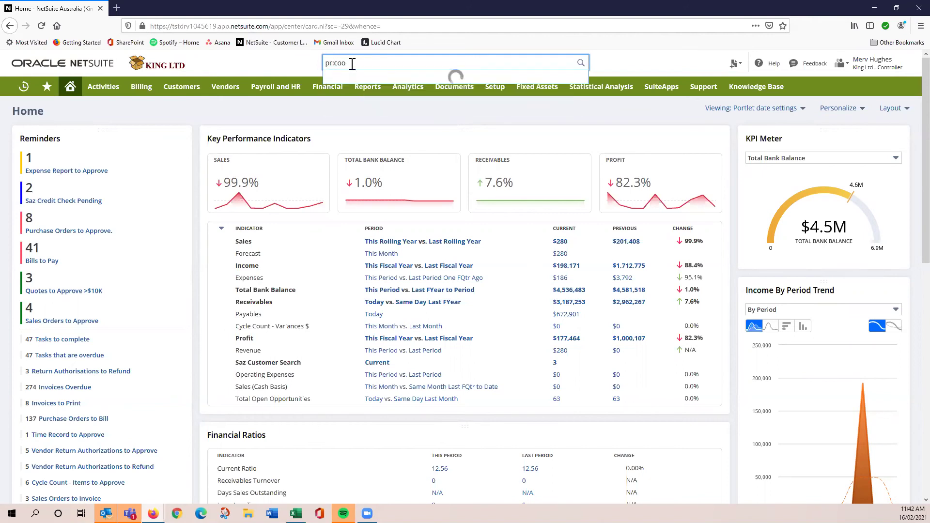
pyautogui.write('r')
pyautogui.click(351, 77)
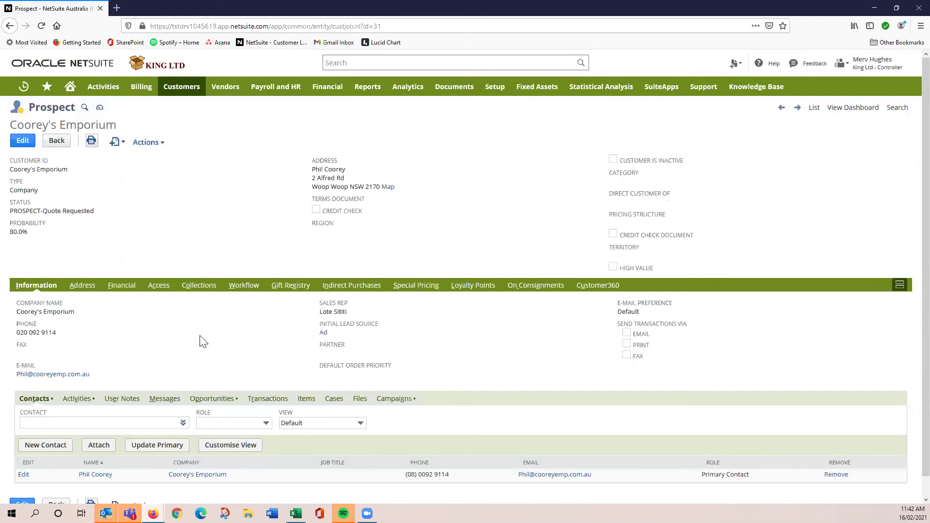
# - Show the opportunities of Coorey's Emporium and open the one dated 24/5/2017
pyautogui.click(212, 398)
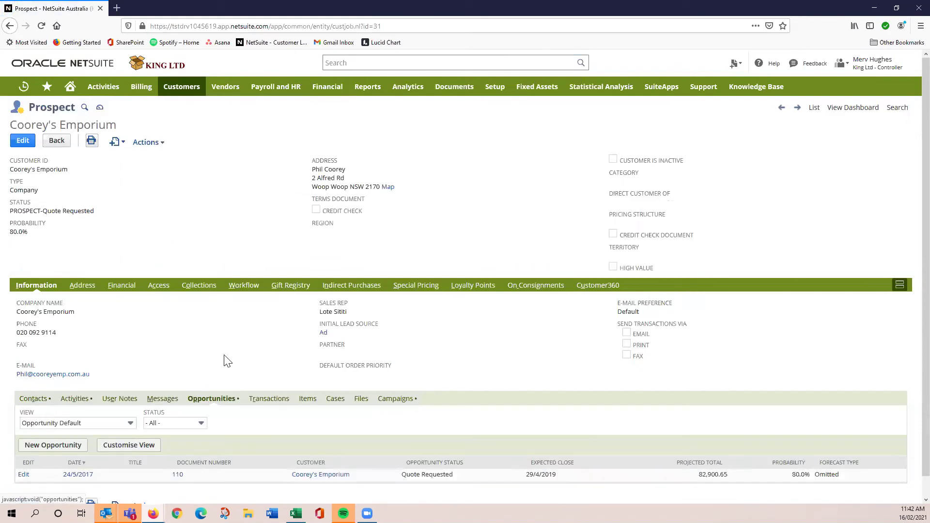
pyautogui.scroll(-1, 226, 359)
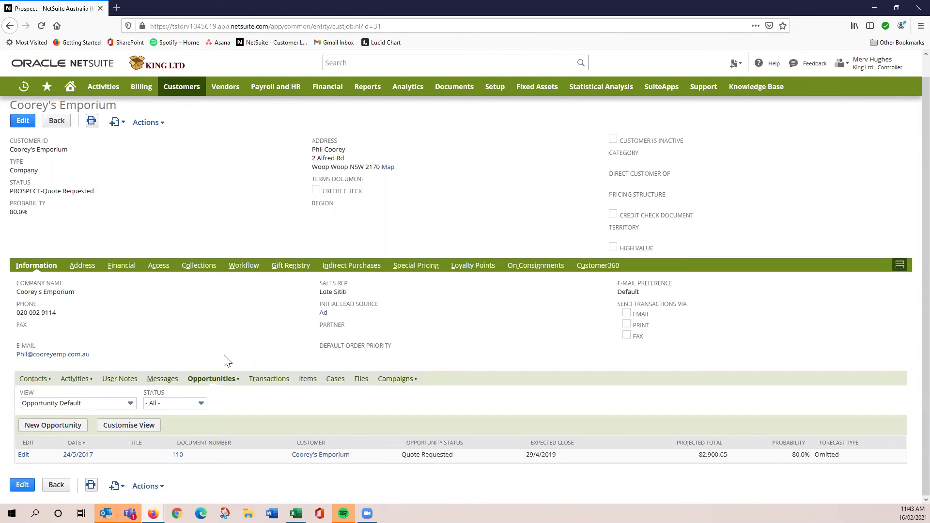
pyautogui.click(74, 455)
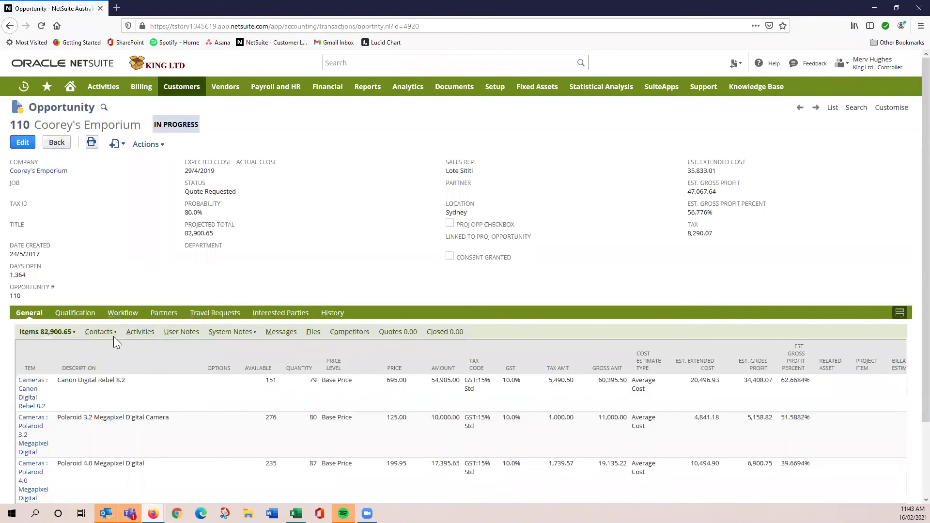
# - Review the opportunity's item lines, check its quotes and go back to the items
pyautogui.scroll(-3, 203, 354)
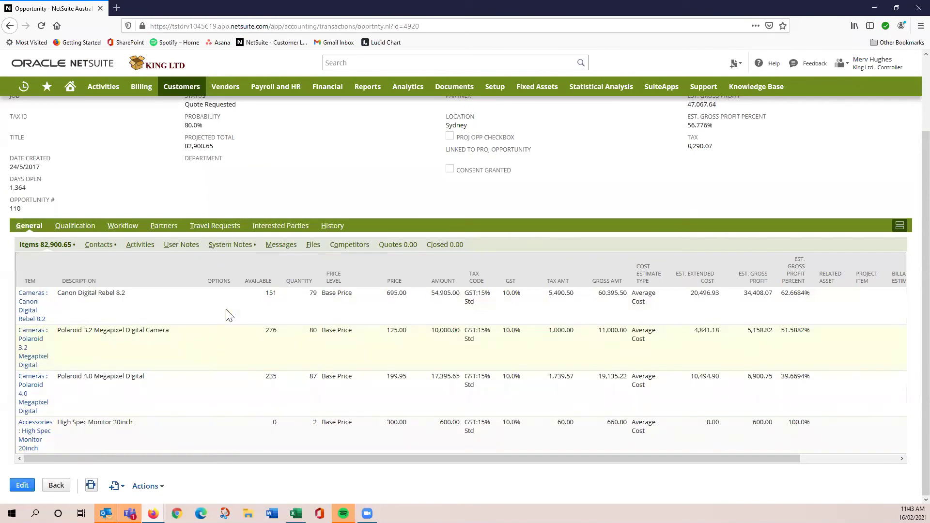
pyautogui.scroll(3, 145, 200)
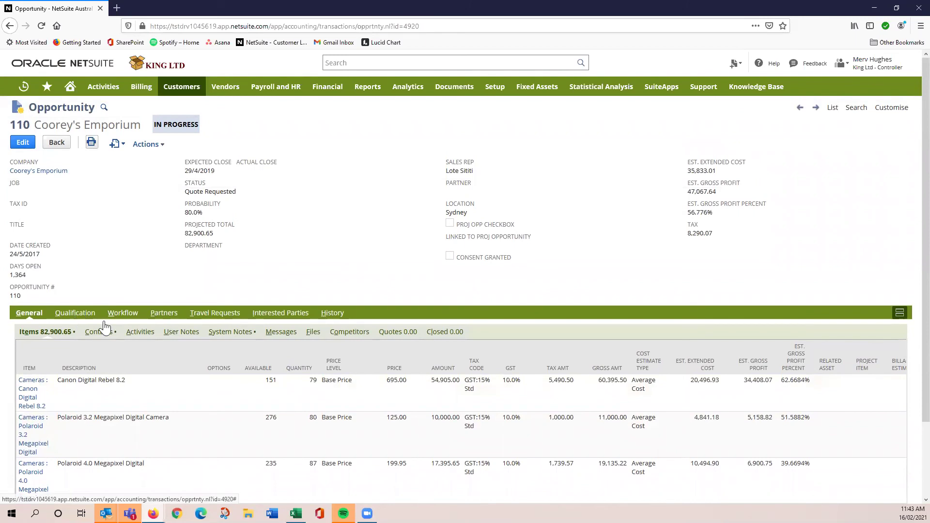
pyautogui.click(393, 335)
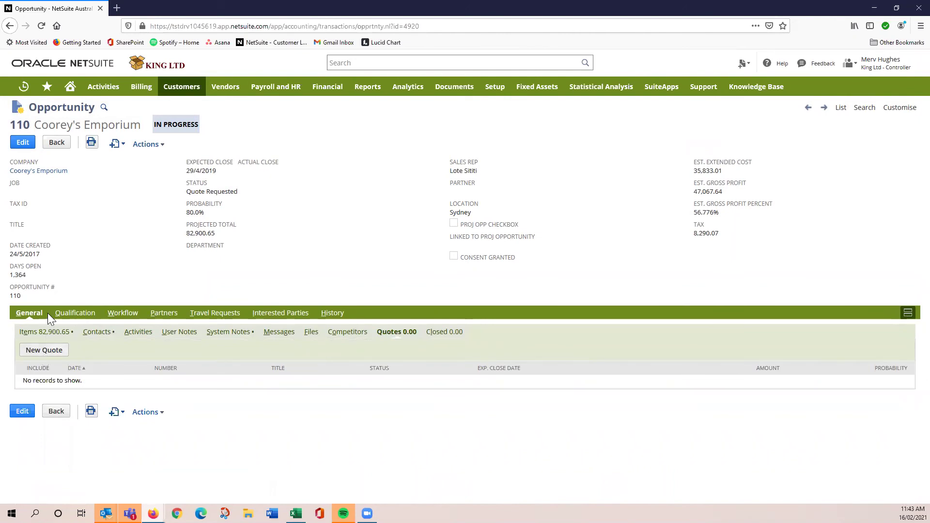
pyautogui.click(24, 334)
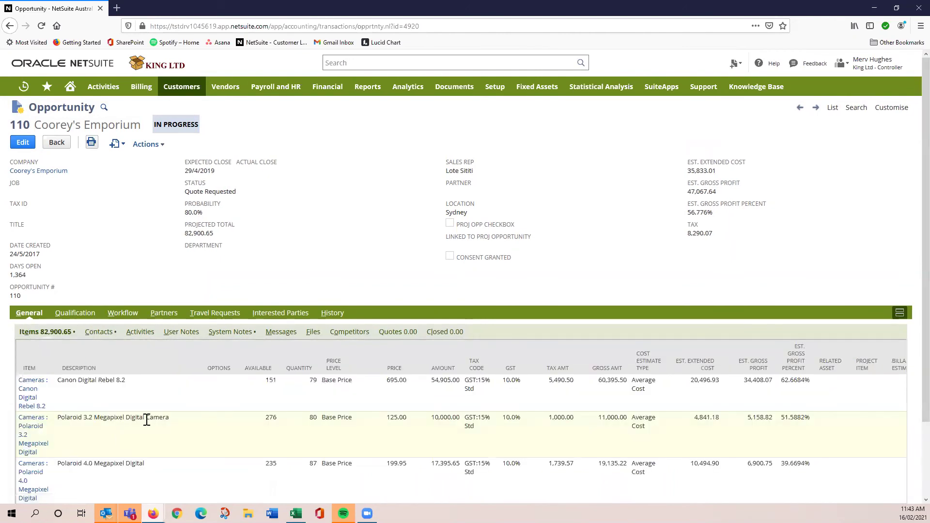
pyautogui.scroll(-3, 148, 422)
pyautogui.scroll(3, 169, 331)
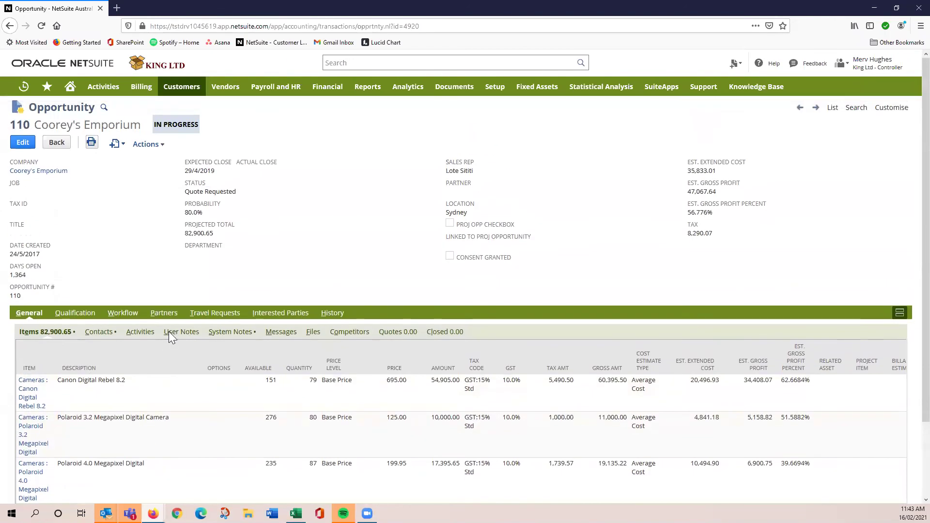
# - Create a new quote from the opportunity's quotes section and start a new line beneath its existing items
pyautogui.click(388, 335)
pyautogui.click(53, 354)
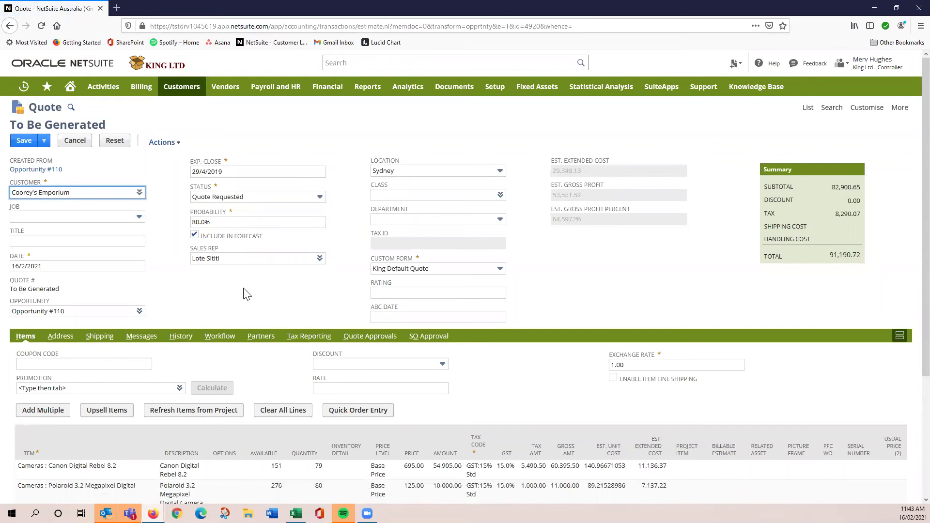
pyautogui.scroll(-5, 245, 294)
pyautogui.click(79, 413)
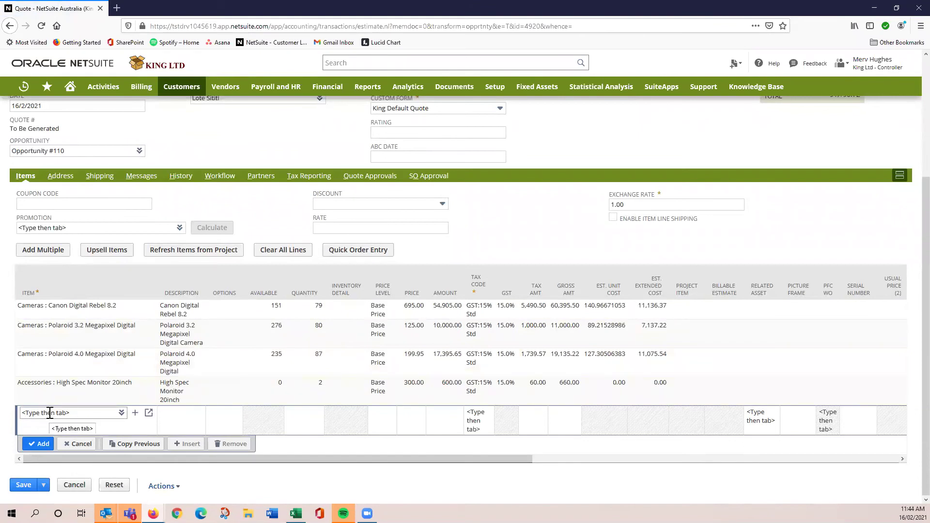
# - Search the multiple-item picker for "telepho" and select the 400 Watt Power Supply, 4424 Display Phone, All-In-One Telephony Motherboard and HP Dual-Core AMD Opteron 265 processor
pyautogui.click(41, 254)
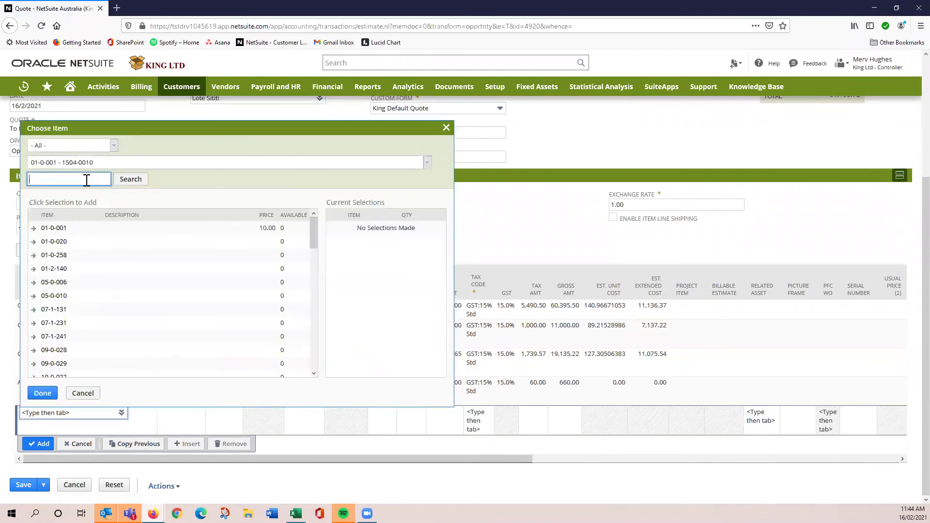
pyautogui.write('telepho')
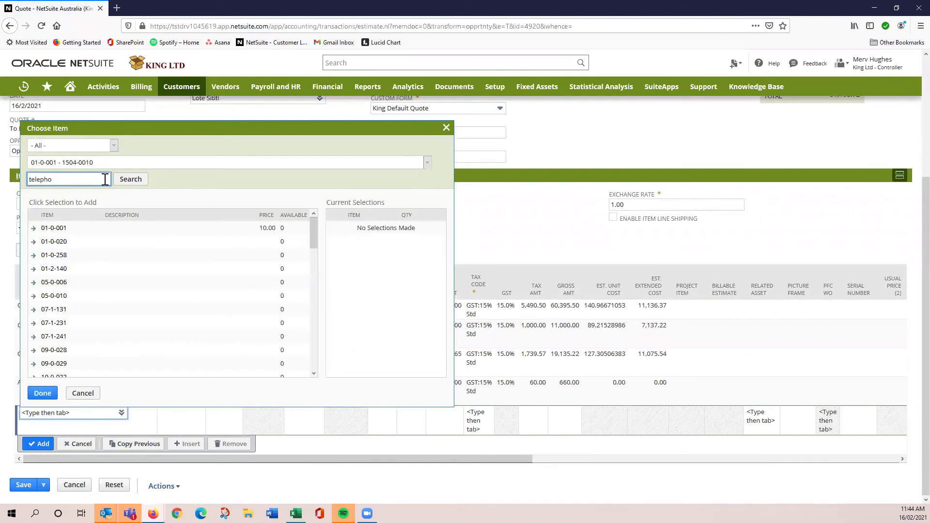
pyautogui.click(124, 185)
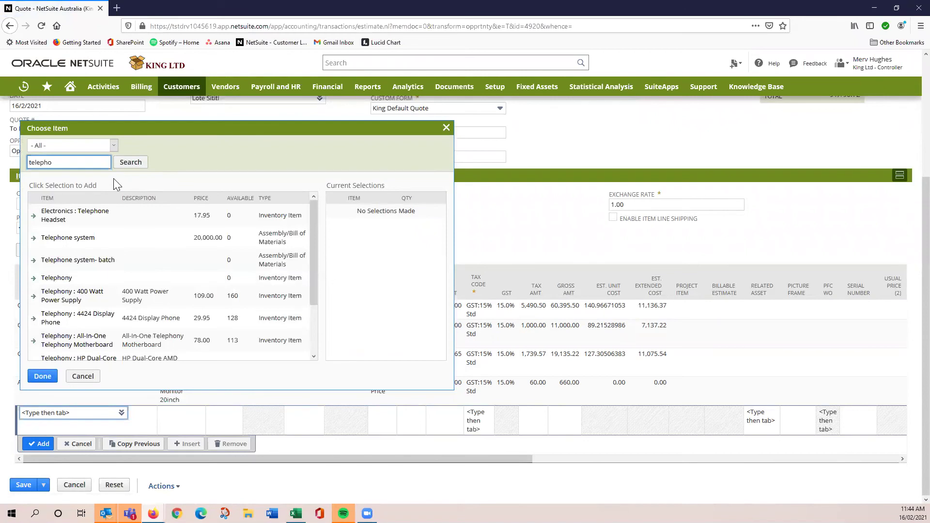
pyautogui.click(57, 298)
pyautogui.click(57, 298)
pyautogui.click(48, 321)
pyautogui.click(49, 345)
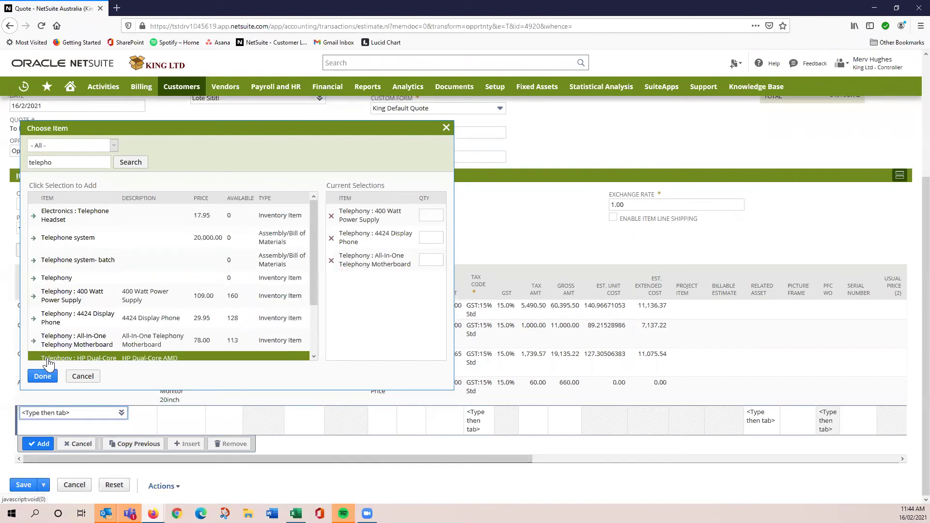
pyautogui.click(48, 358)
# - Set the quantities to 500 power supplies, 234 display phones, 120 motherboards and 300 processors
pyautogui.click(435, 216)
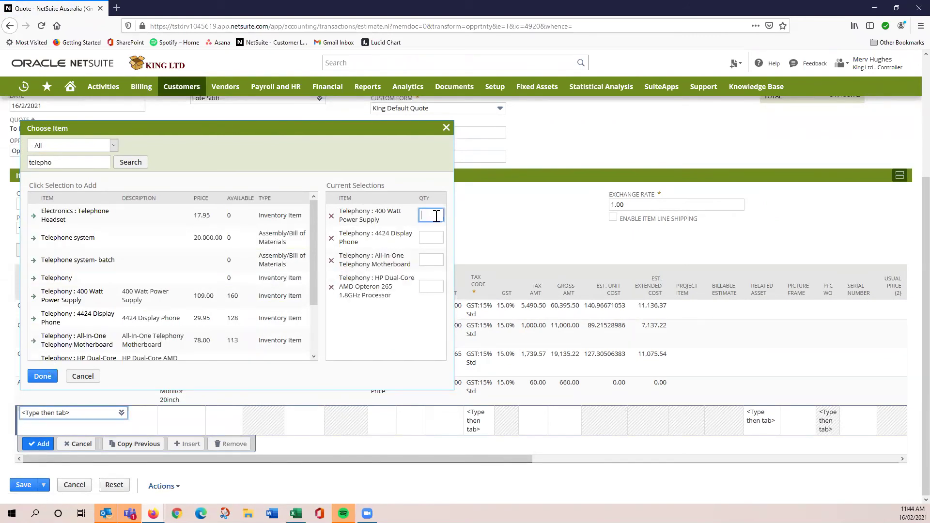
pyautogui.write('500')
pyautogui.click(429, 240)
pyautogui.write('234')
pyautogui.click(432, 259)
pyautogui.write('120')
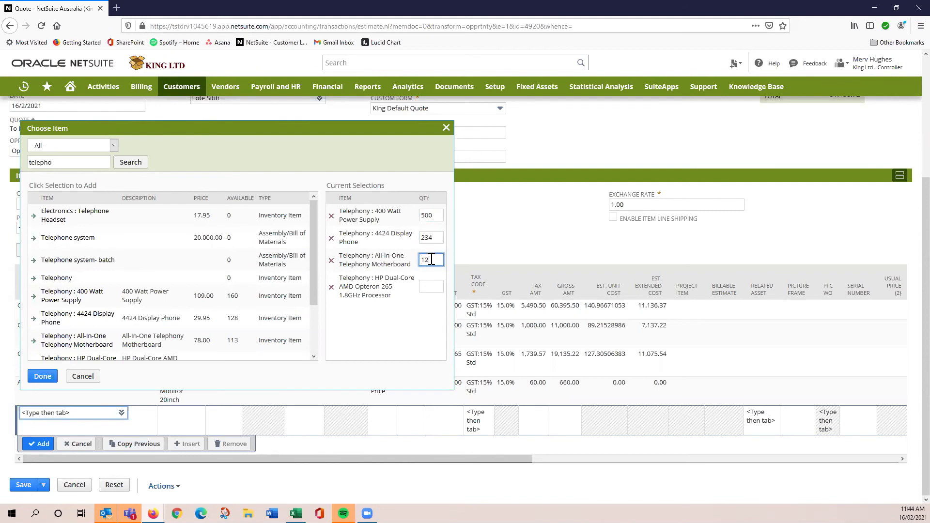
pyautogui.click(433, 285)
pyautogui.write('300')
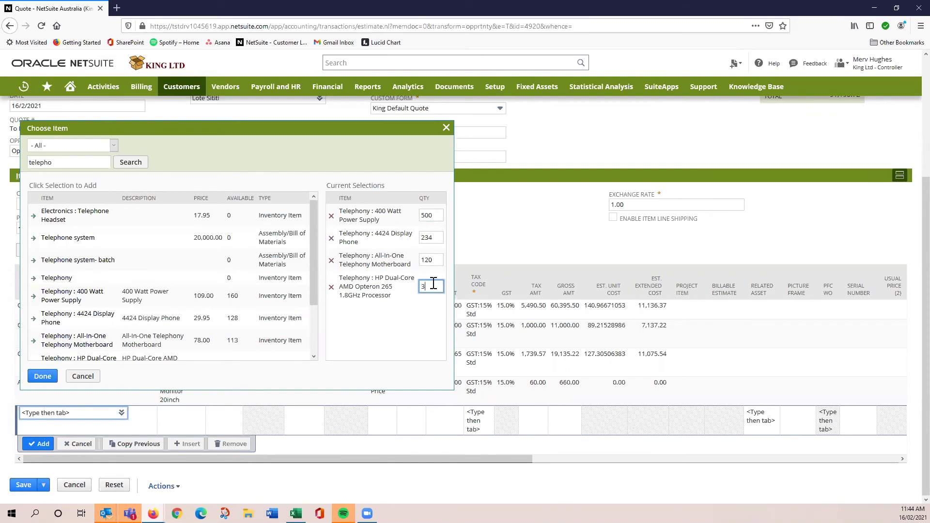
# - Add the four selected telephony items to the quote and acknowledge the stock availability warnings
pyautogui.click(42, 377)
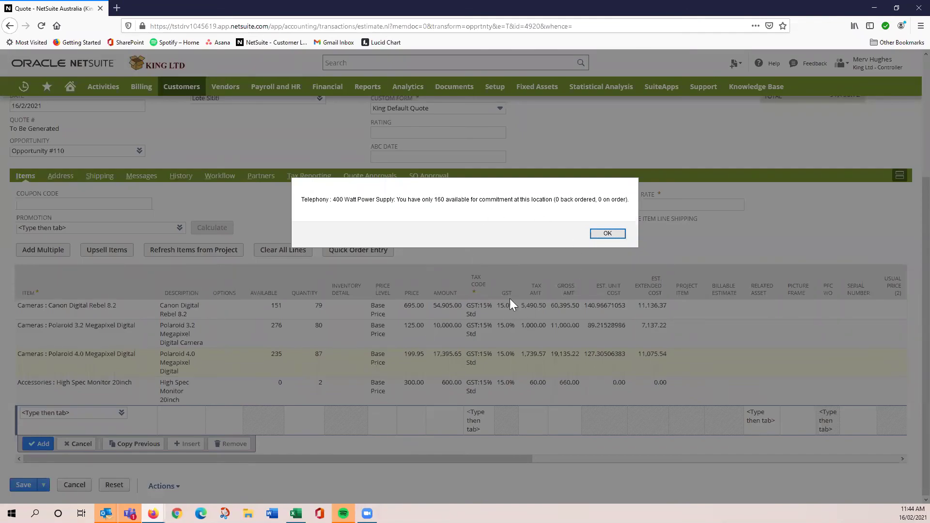
pyautogui.click(599, 236)
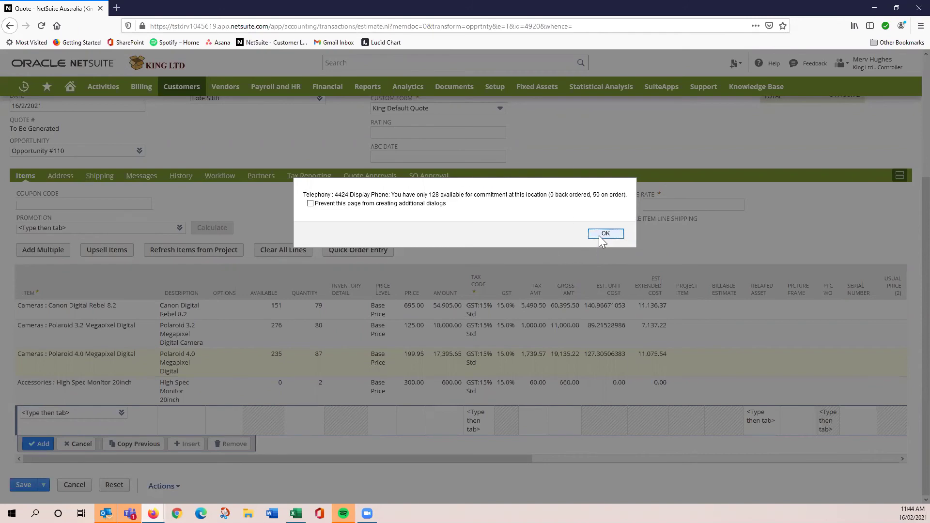
pyautogui.click(622, 234)
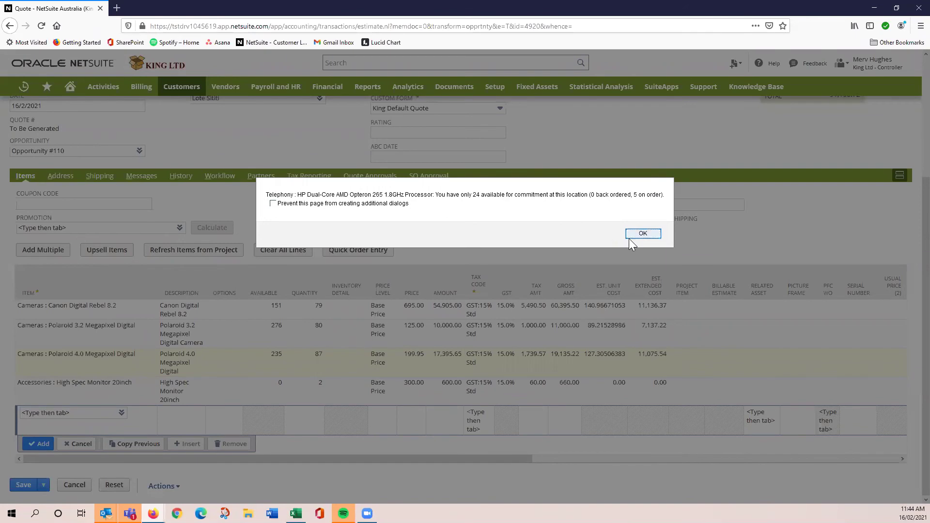
pyautogui.click(642, 234)
pyautogui.click(643, 234)
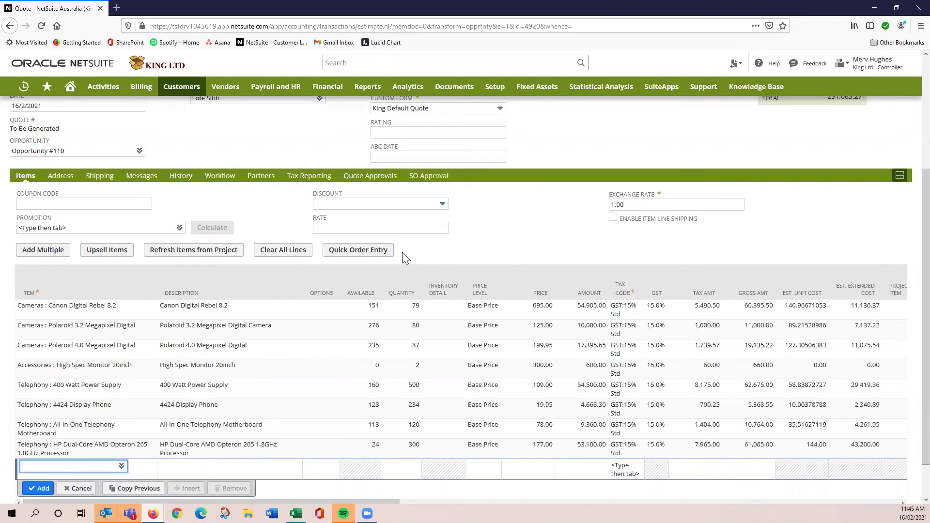
# - Save the quote without printing or e-mailing it, and show its messages
pyautogui.scroll(5, 158, 270)
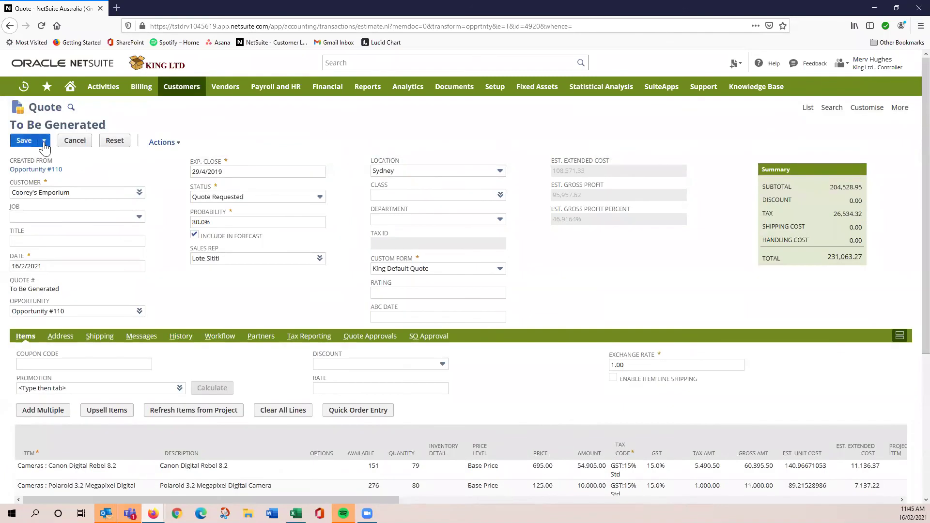
pyautogui.moveTo(45, 147)
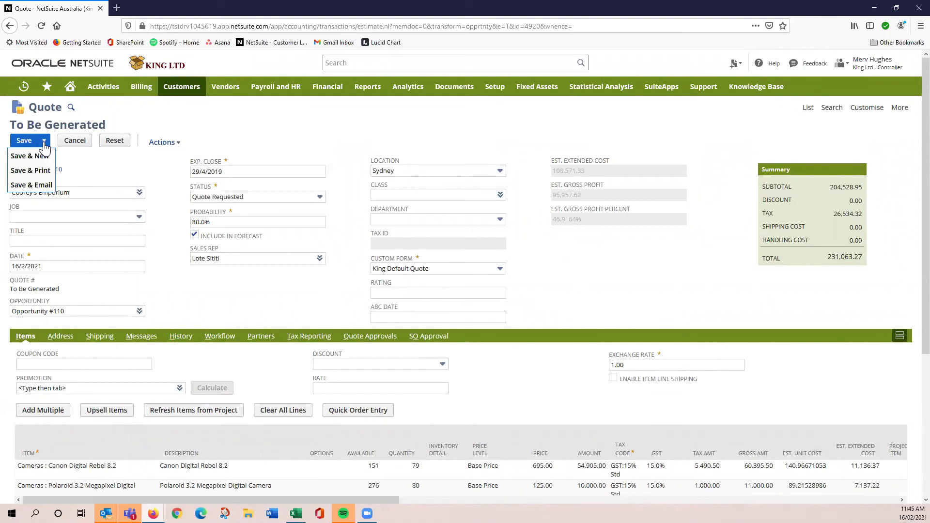
pyautogui.click(25, 141)
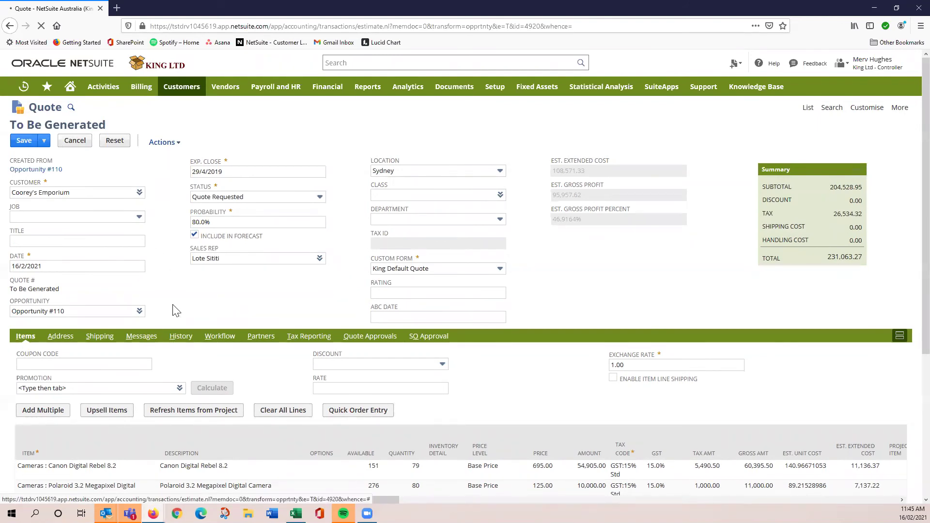
pyautogui.click(141, 331)
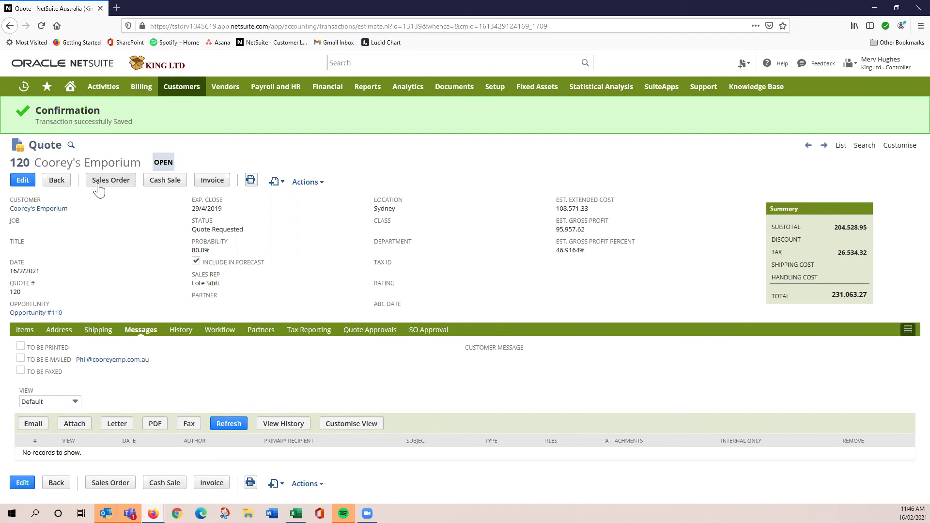
# - Look up the saved quote in the global search with "qu:120" and close the suggestions
pyautogui.click(344, 62)
pyautogui.write('qu')
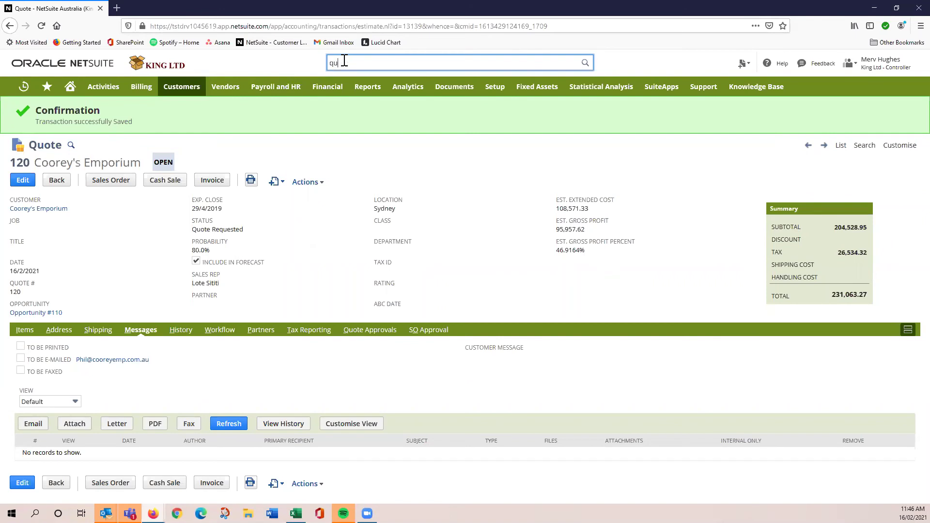
pyautogui.write(':12')
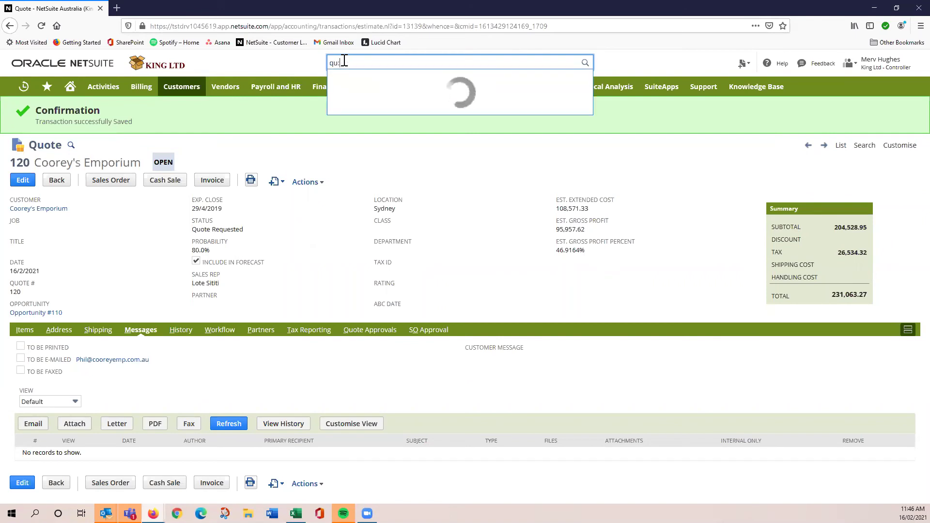
pyautogui.write('0')
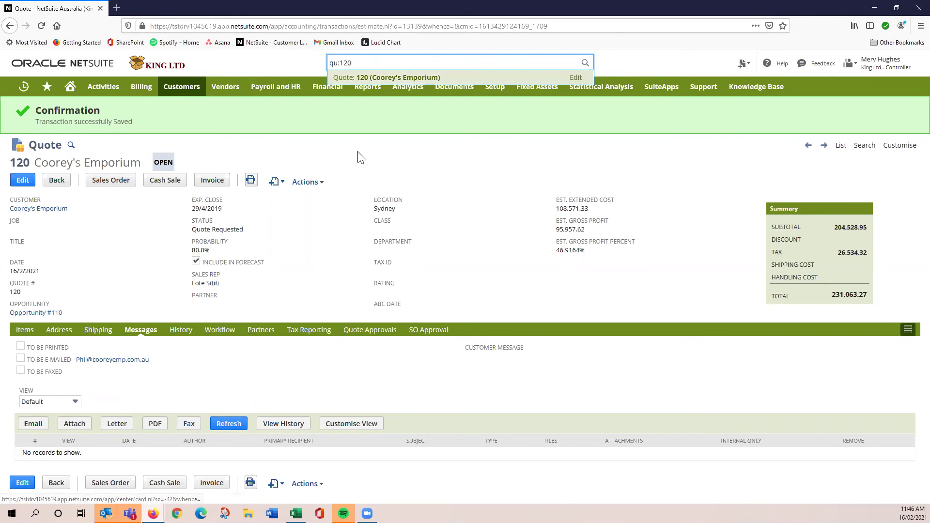
pyautogui.click(378, 181)
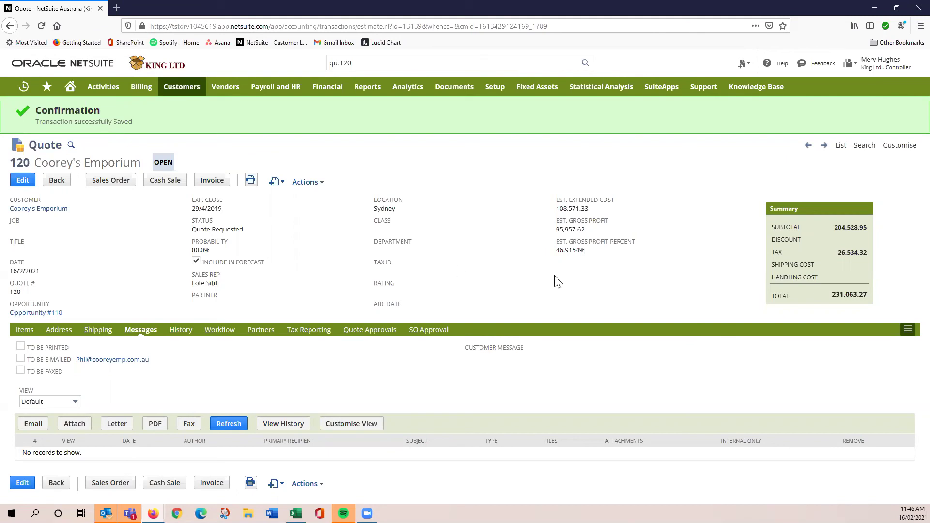
# - Convert the quote into a sales order, acknowledge the stock availability warnings and save the order
pyautogui.click(101, 186)
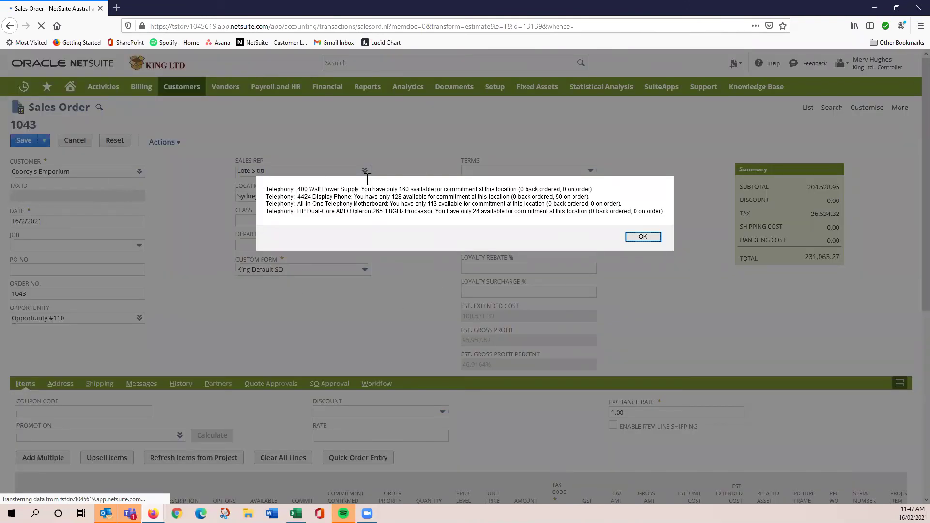
pyautogui.click(640, 237)
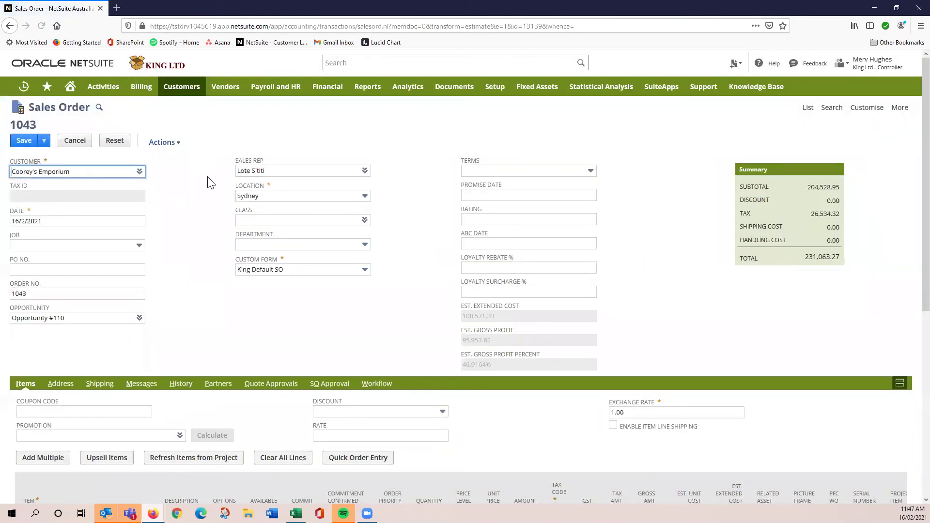
pyautogui.click(21, 142)
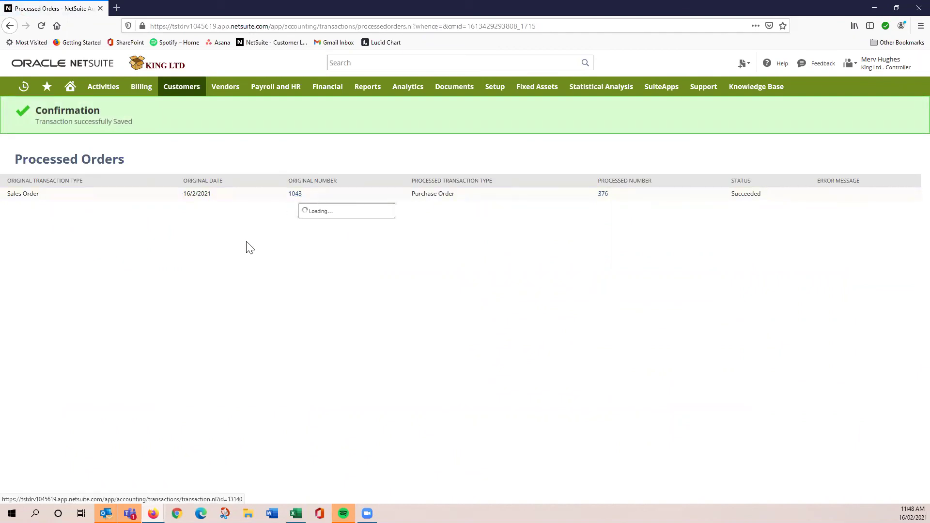
# - Open the processed sales order in a new browser tab and its purchase order in the current one, then view the sales order
pyautogui.rightClick(294, 195)
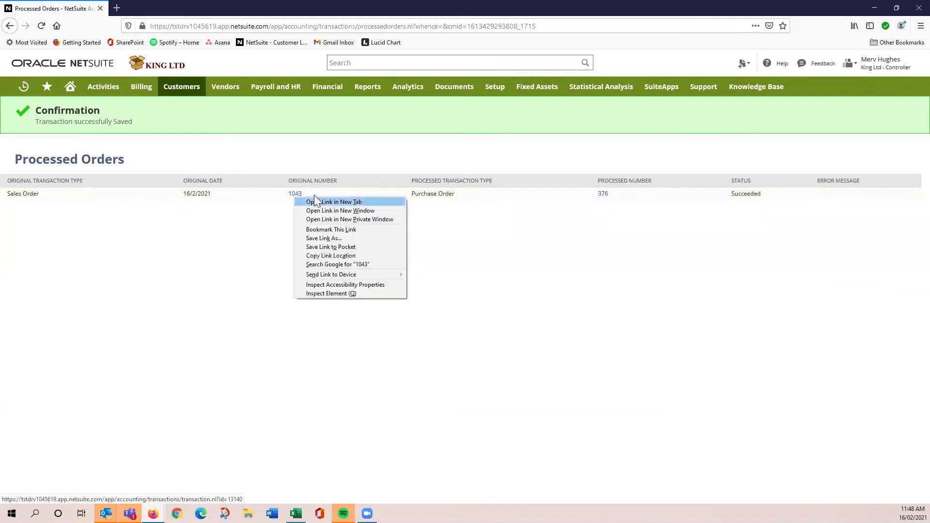
pyautogui.click(315, 203)
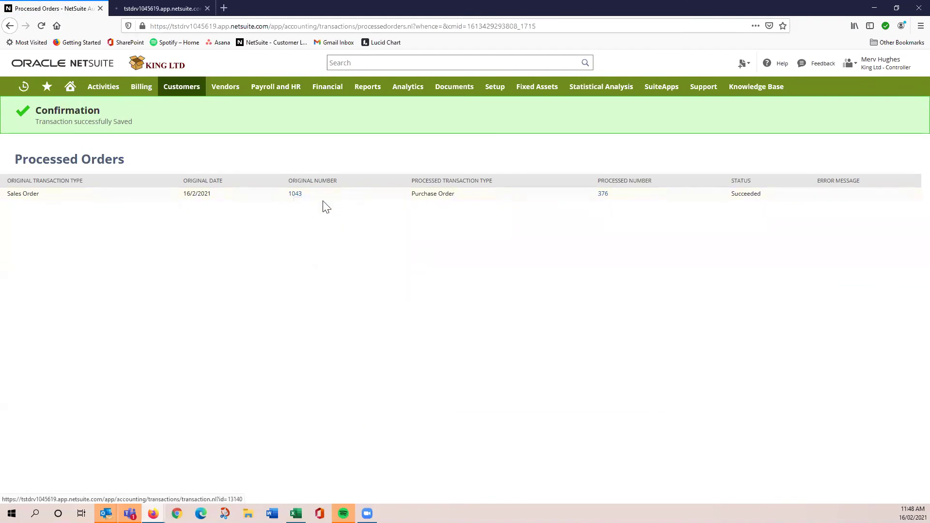
pyautogui.click(603, 196)
pyautogui.click(143, 11)
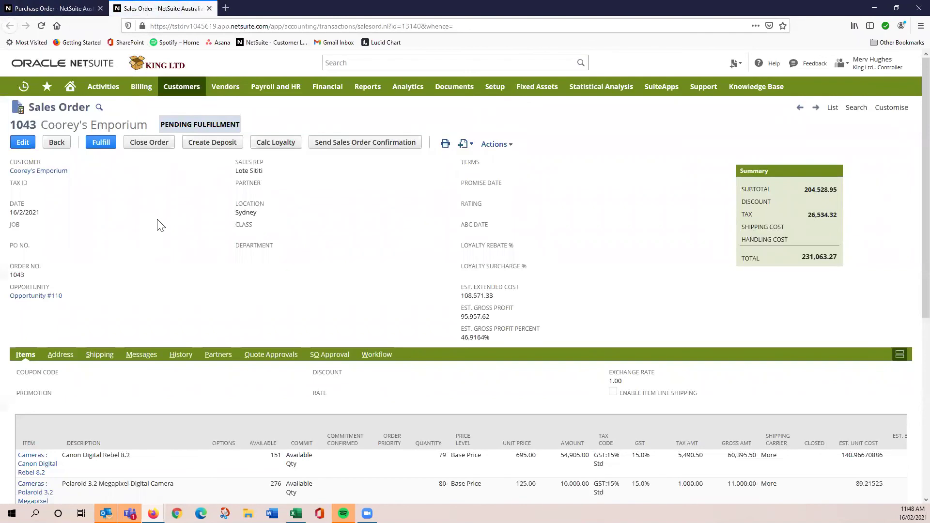
# - Review the sales order's item lines, including available quantities and commitments, and return to its header
pyautogui.scroll(-3, 160, 225)
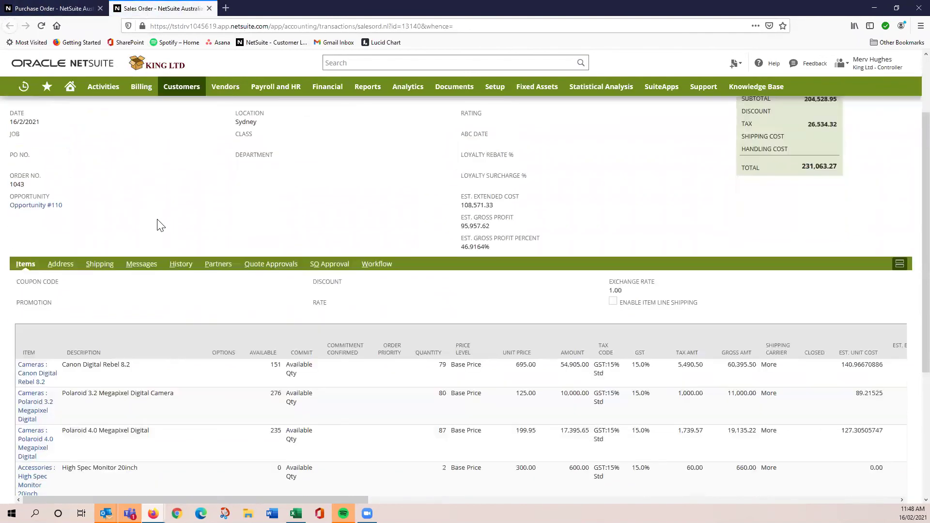
pyautogui.scroll(-3, 160, 225)
pyautogui.scroll(-3, 150, 271)
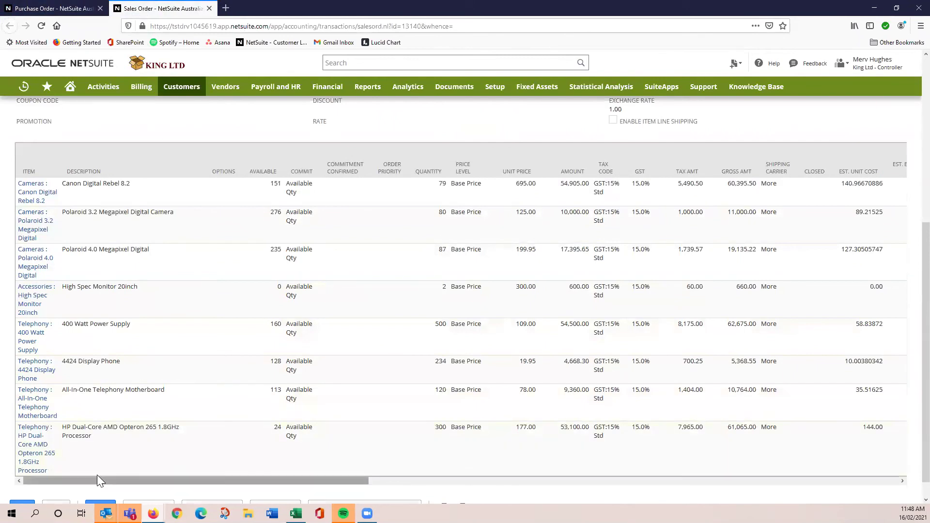
pyautogui.moveTo(96, 476); pyautogui.dragTo(117, 490)
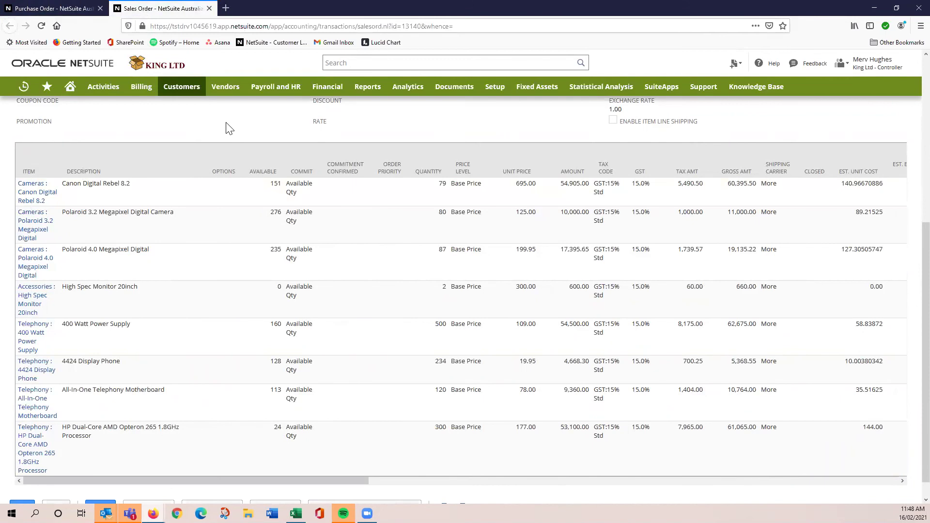
pyautogui.scroll(5, 230, 128)
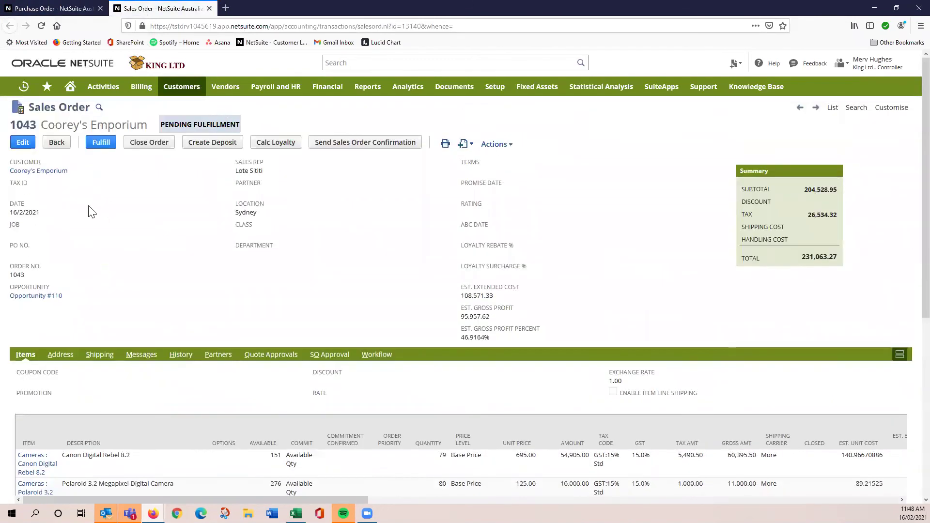
# - Switch the sales order to the Saz Sales Order custom form, enter the required PO number and save it
pyautogui.click(23, 143)
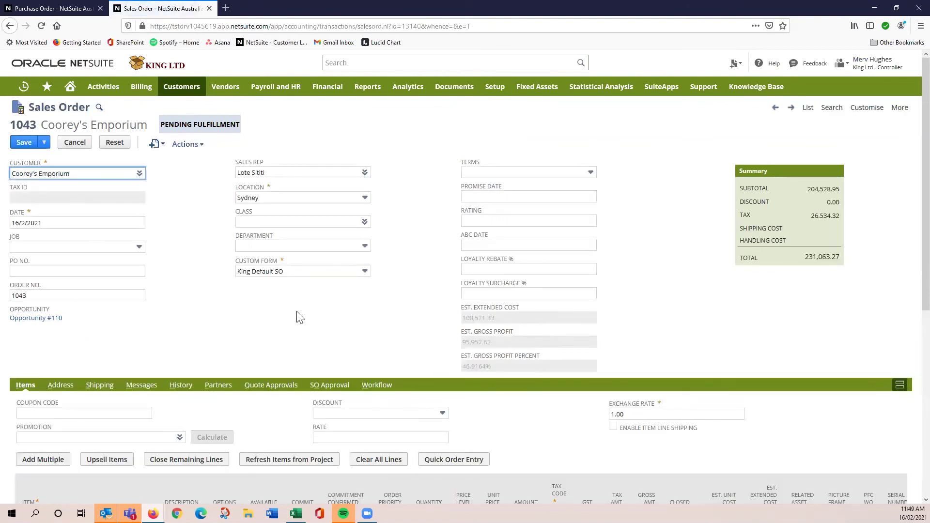
pyautogui.click(366, 272)
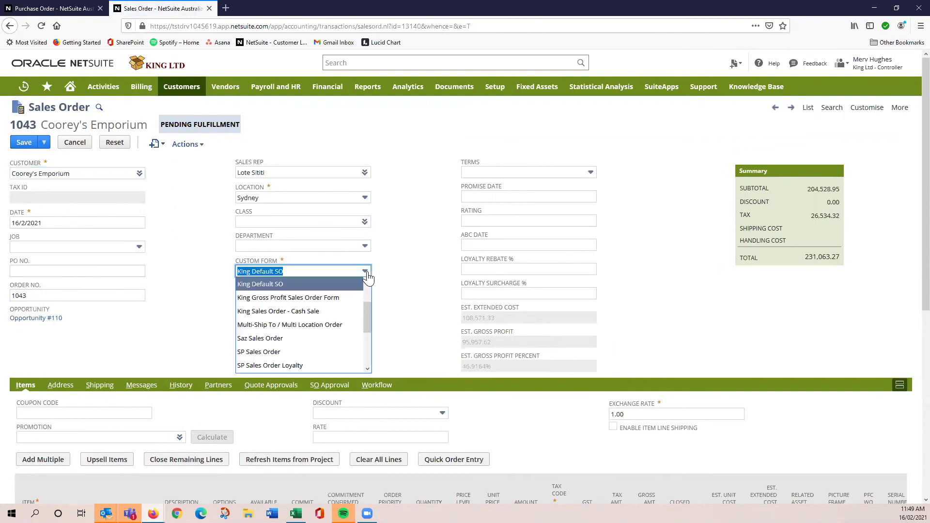
pyautogui.click(275, 341)
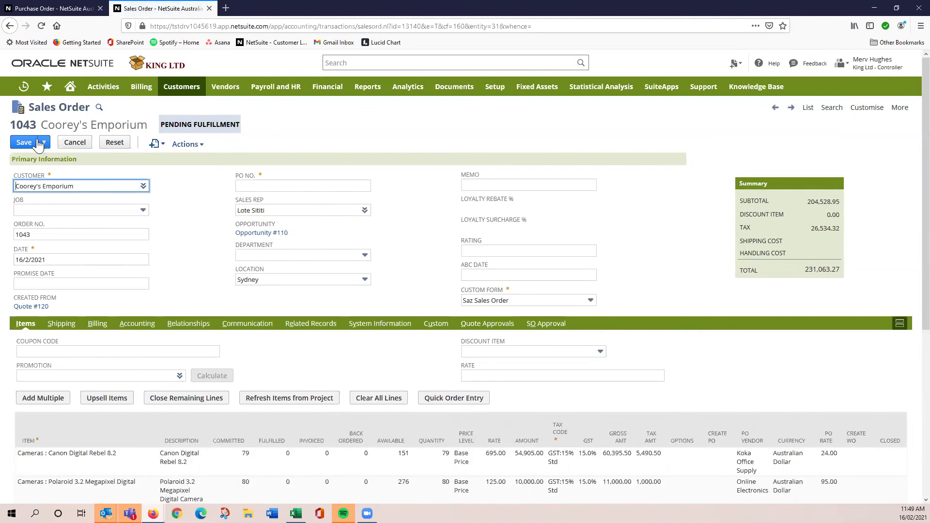
pyautogui.click(21, 143)
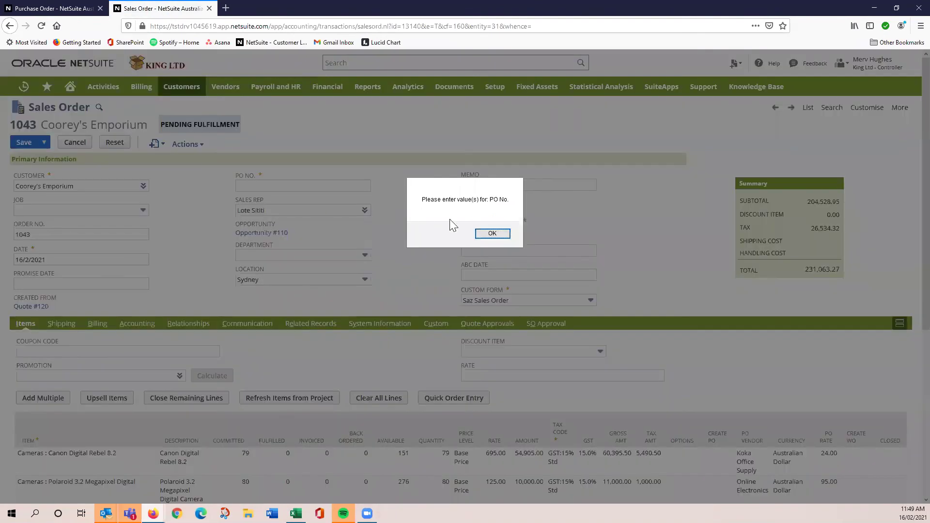
pyautogui.click(485, 235)
pyautogui.click(310, 186)
pyautogui.write('333344')
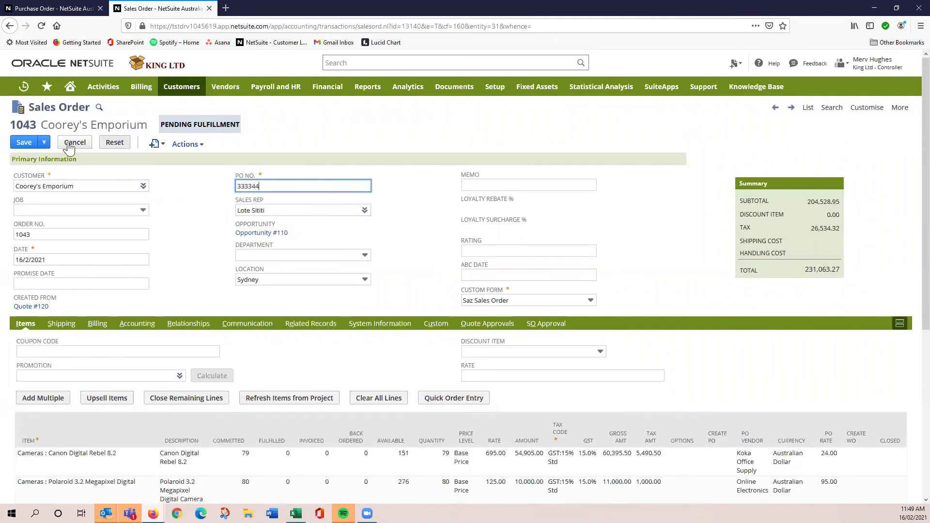
pyautogui.click(23, 143)
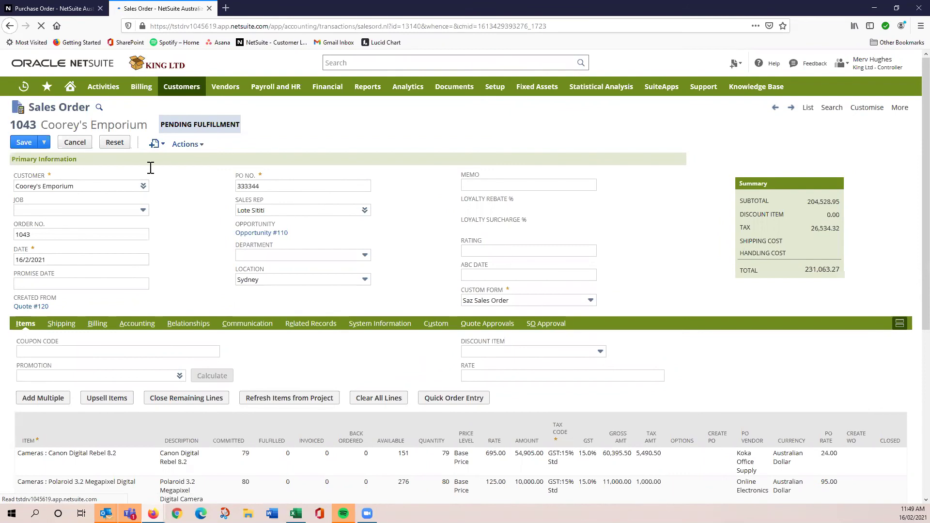
# - Review the sales order's item lines, including committed and back-ordered quantities and the linked purchase order and vendor columns
pyautogui.scroll(-3, 175, 278)
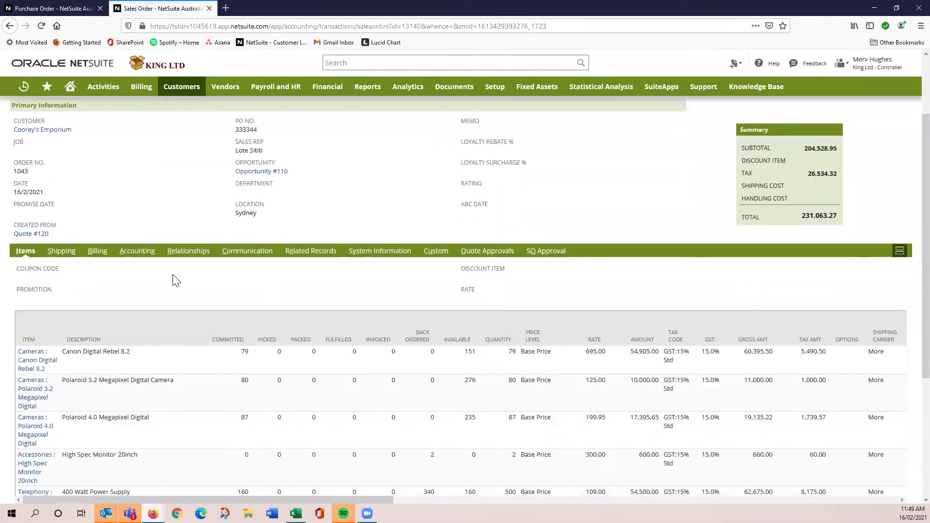
pyautogui.scroll(-2, 176, 280)
pyautogui.scroll(-2, 178, 359)
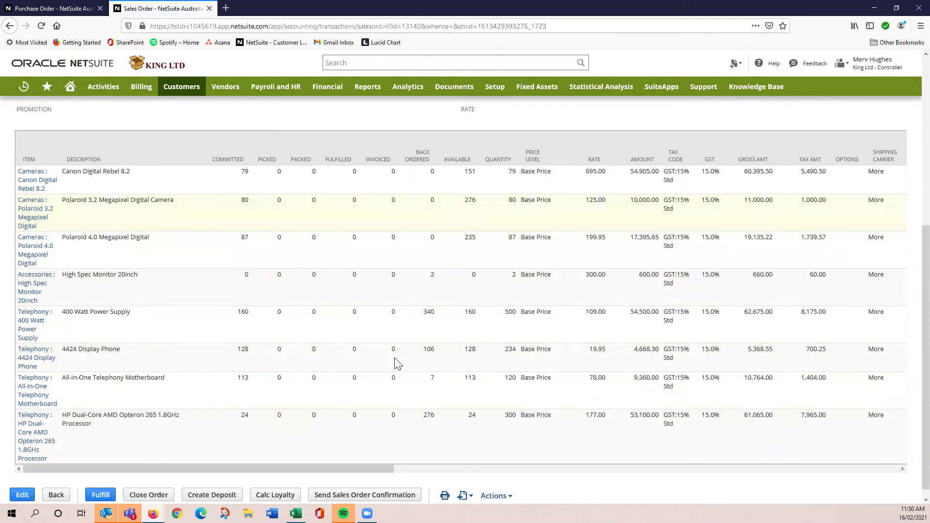
pyautogui.scroll(5, 276, 416)
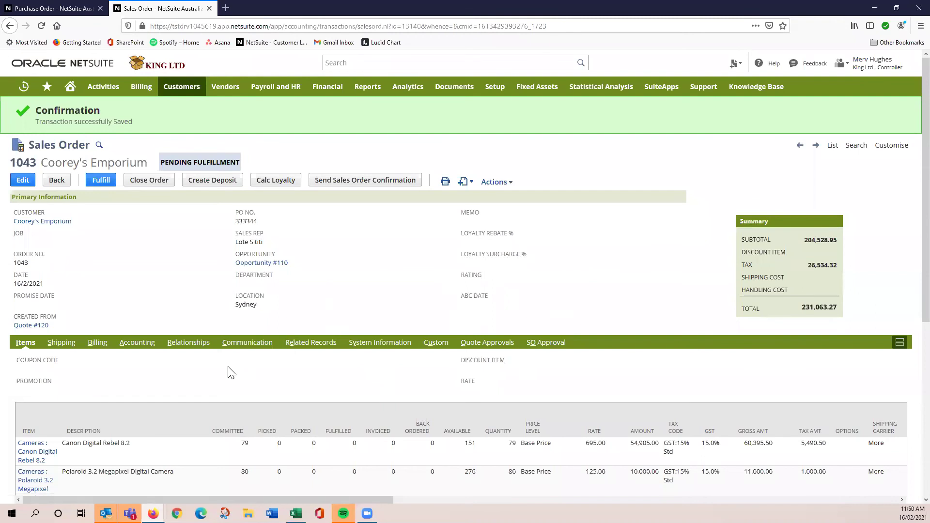
pyautogui.scroll(-6, 229, 375)
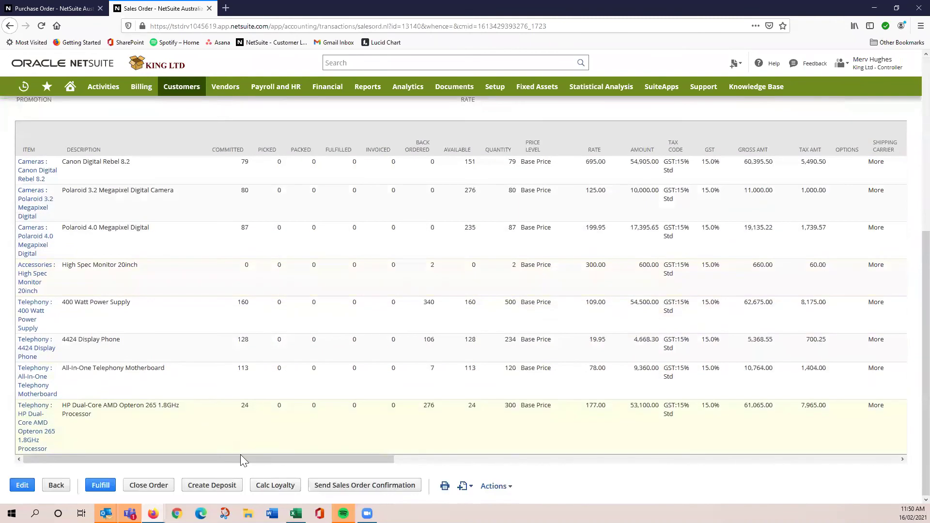
pyautogui.moveTo(240, 458); pyautogui.dragTo(307, 474)
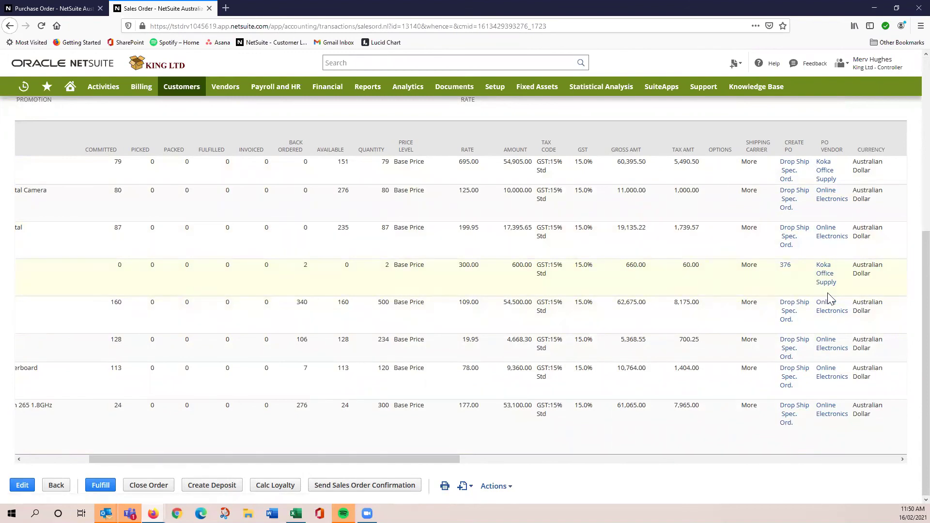
pyautogui.moveTo(254, 458); pyautogui.dragTo(112, 438)
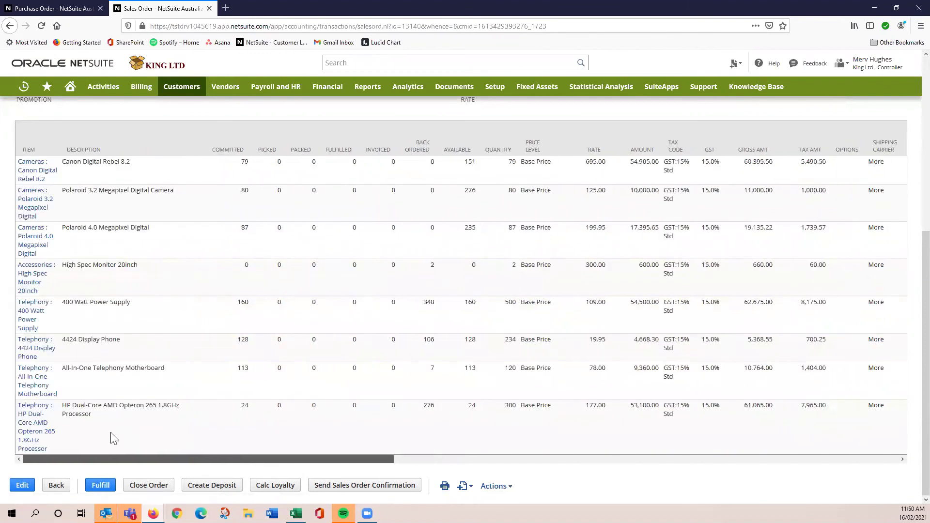
# - Set the Koka Office Supply purchase order's approval status to Approved and save it
pyautogui.click(73, 10)
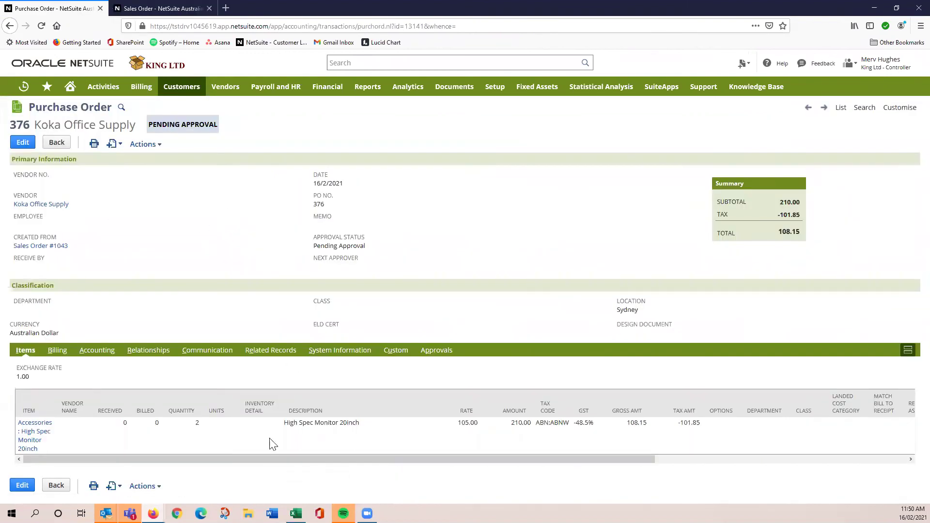
pyautogui.moveTo(243, 460); pyautogui.dragTo(186, 448)
pyautogui.click(23, 142)
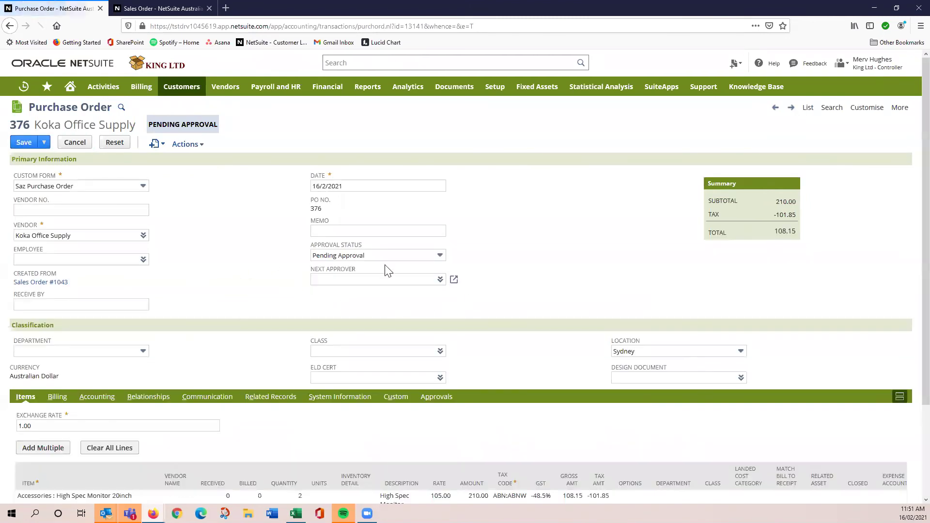
pyautogui.click(440, 257)
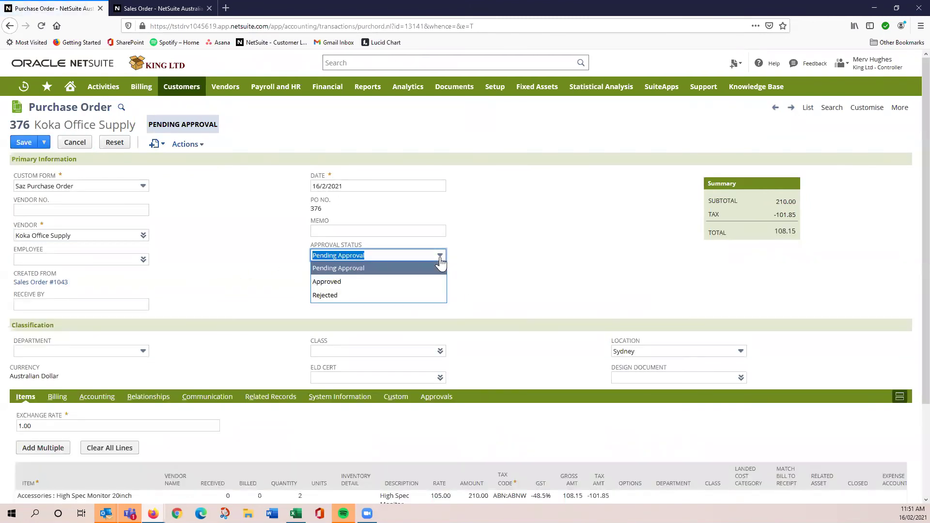
pyautogui.click(414, 281)
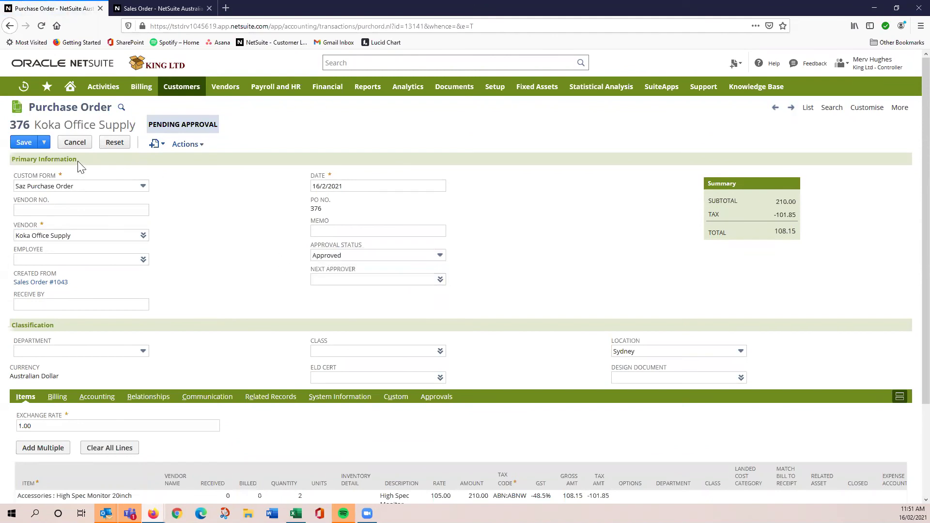
pyautogui.click(22, 143)
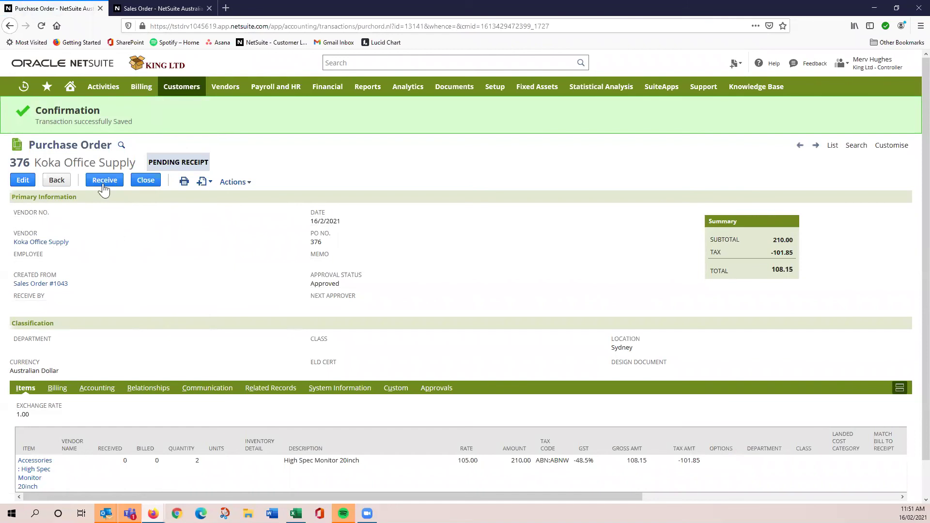
# - Receive the High Spec Monitor 20inch line of the approved purchase order, checking the landed cost fields before saving the item receipt
pyautogui.click(138, 10)
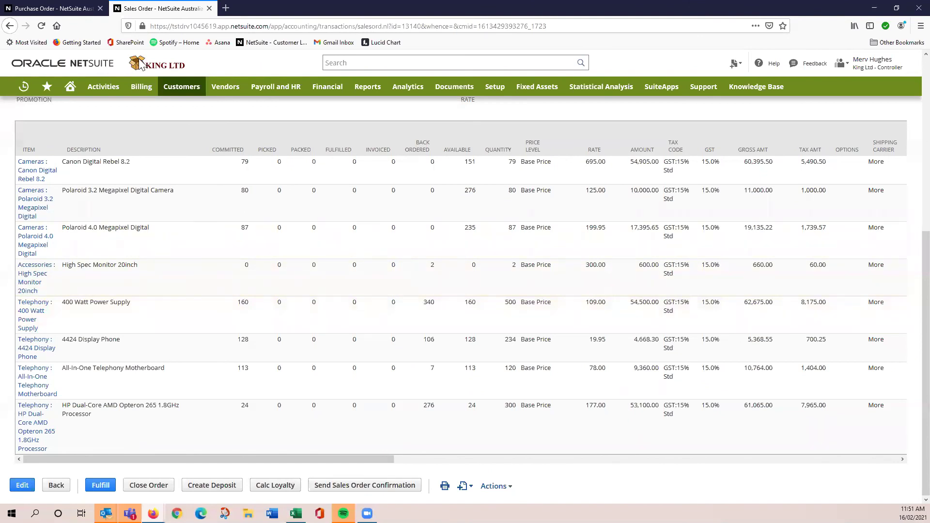
pyautogui.click(56, 8)
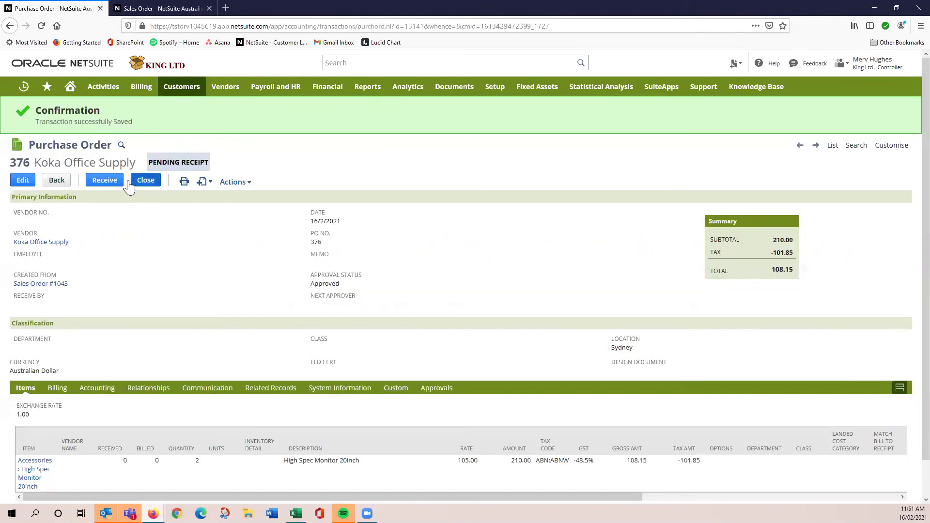
pyautogui.click(102, 180)
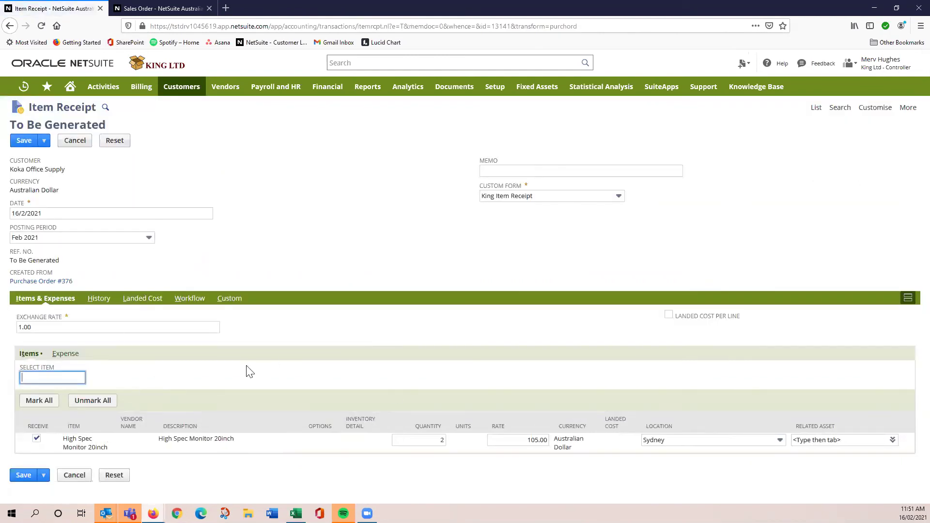
pyautogui.click(131, 301)
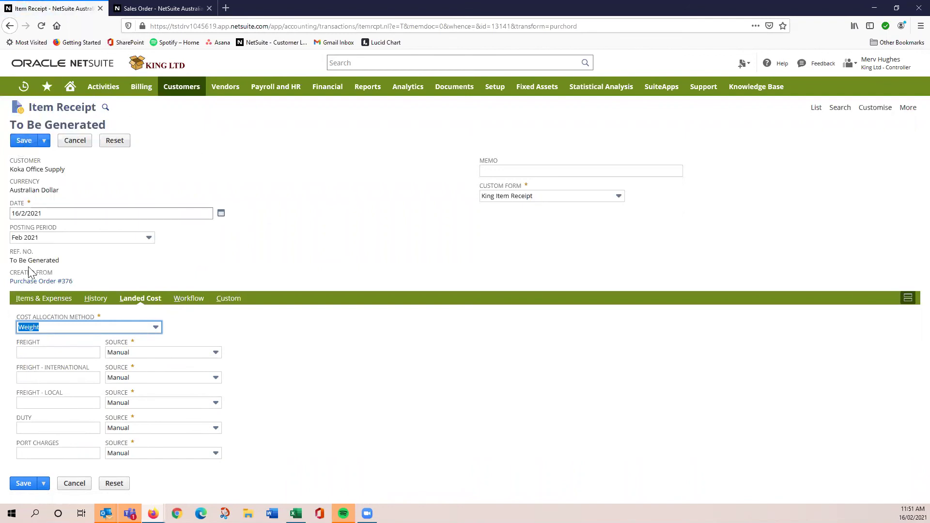
pyautogui.click(28, 300)
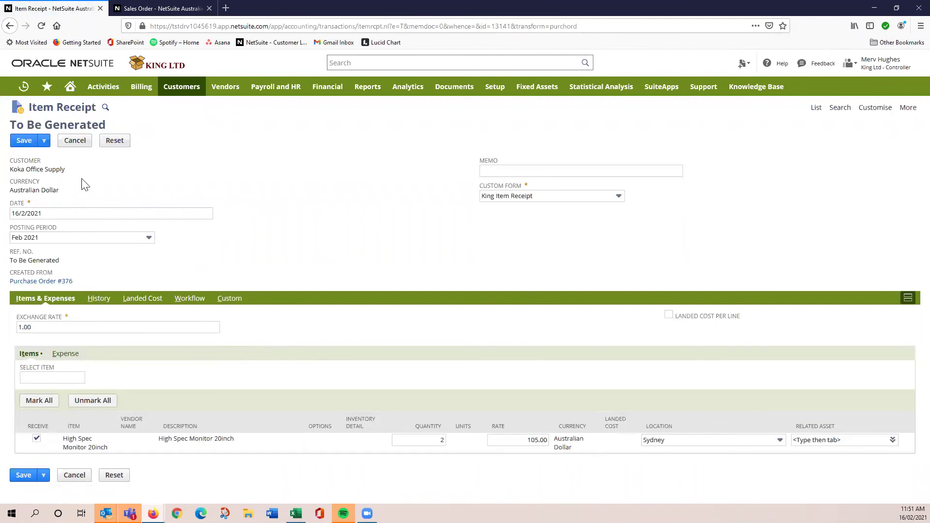
pyautogui.click(19, 141)
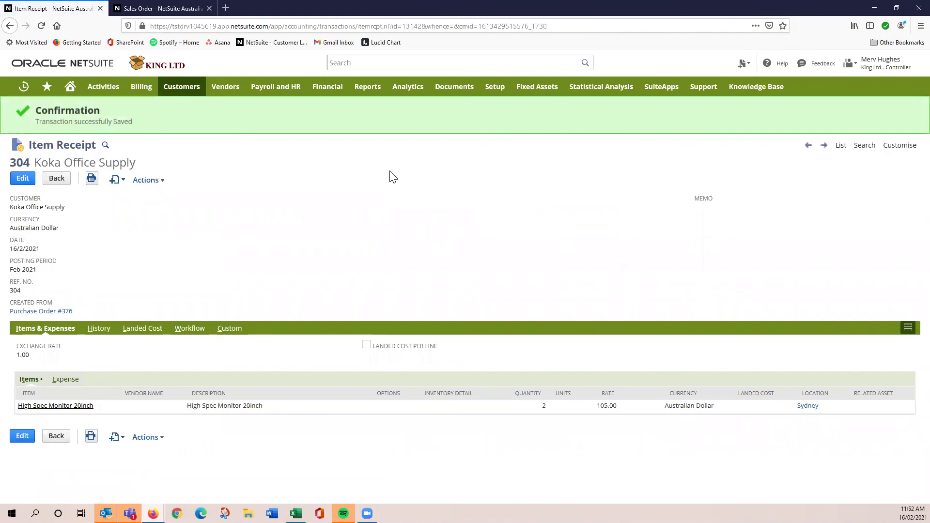
# - Return from the item receipt to its purchase order, create the vendor bill and save it
pyautogui.click(58, 312)
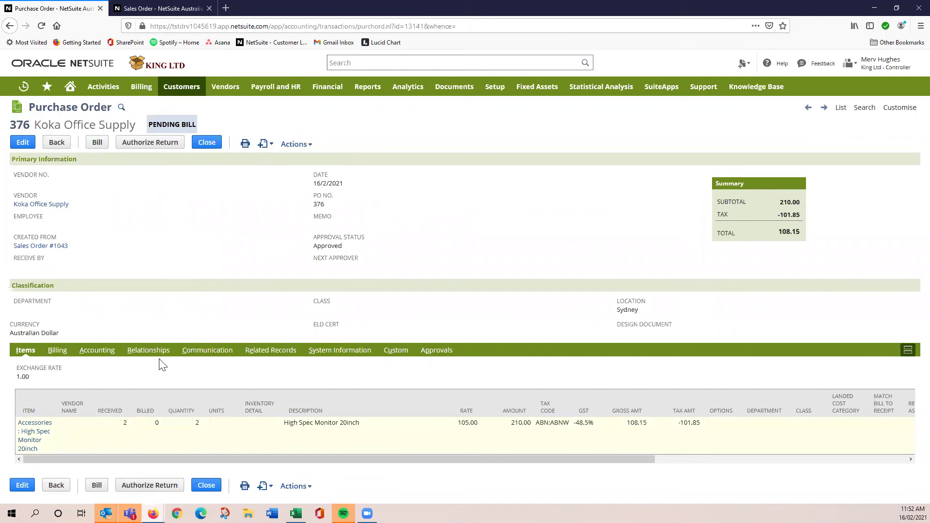
pyautogui.click(98, 145)
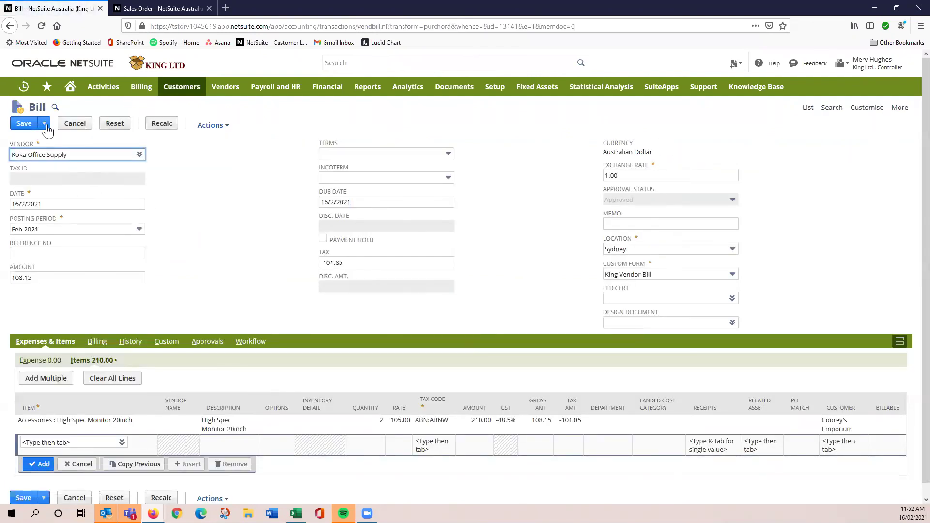
pyautogui.click(24, 123)
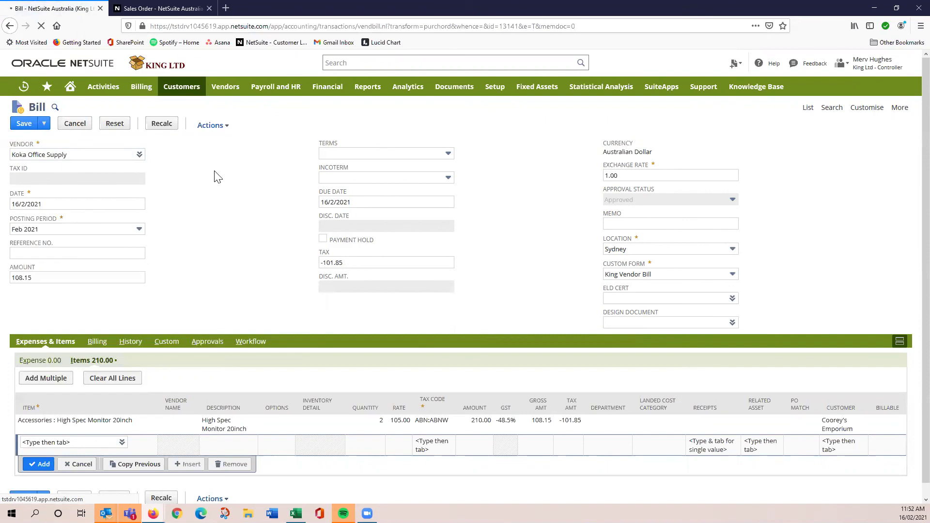
# - Reload the sales order and check the committed and back-ordered quantities on its item lines
pyautogui.click(151, 8)
pyautogui.scroll(6, 134, 195)
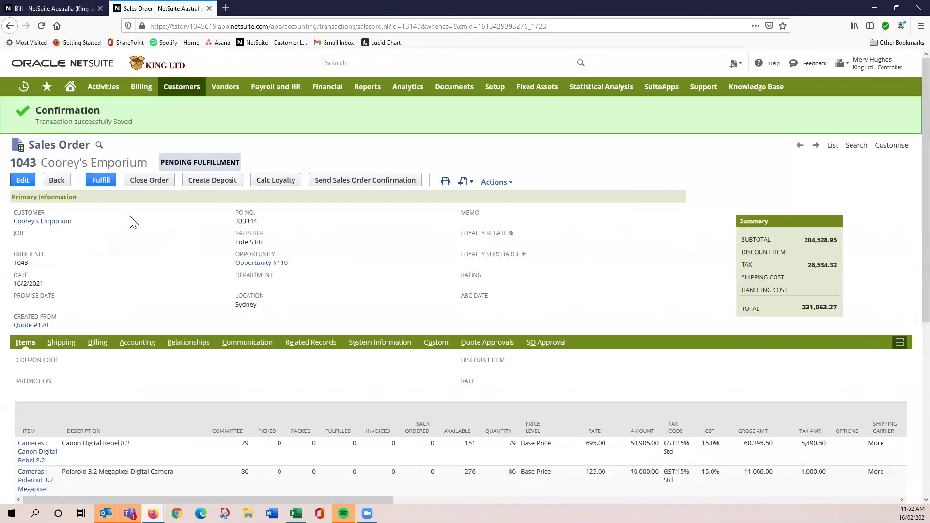
pyautogui.click(41, 26)
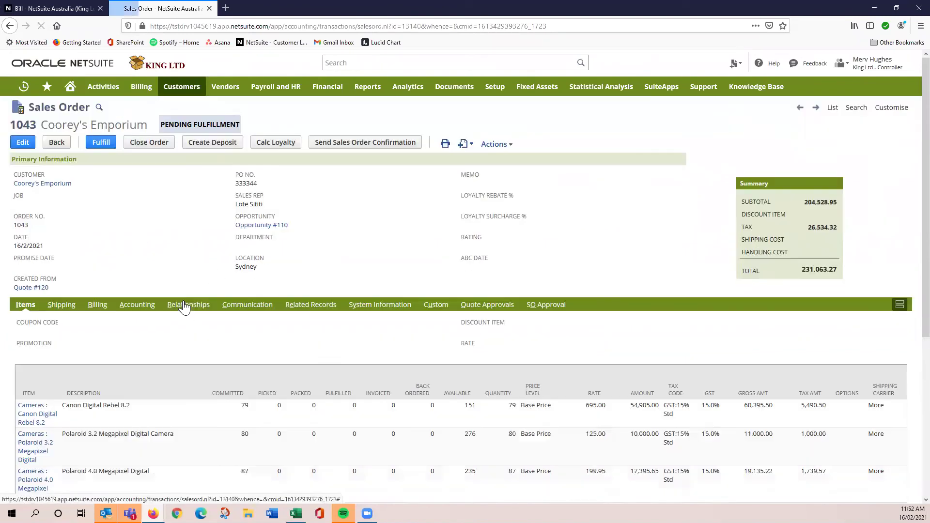
pyautogui.scroll(-5, 185, 305)
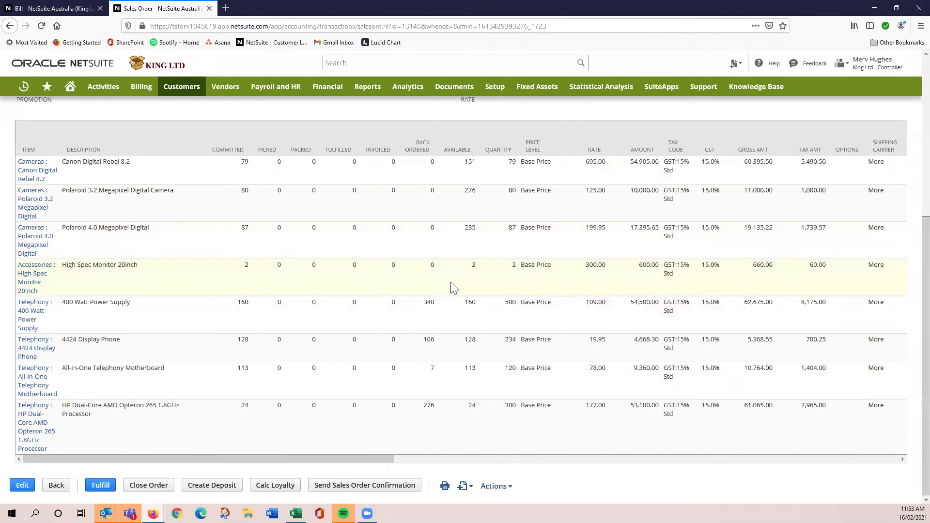
pyautogui.scroll(5, 239, 340)
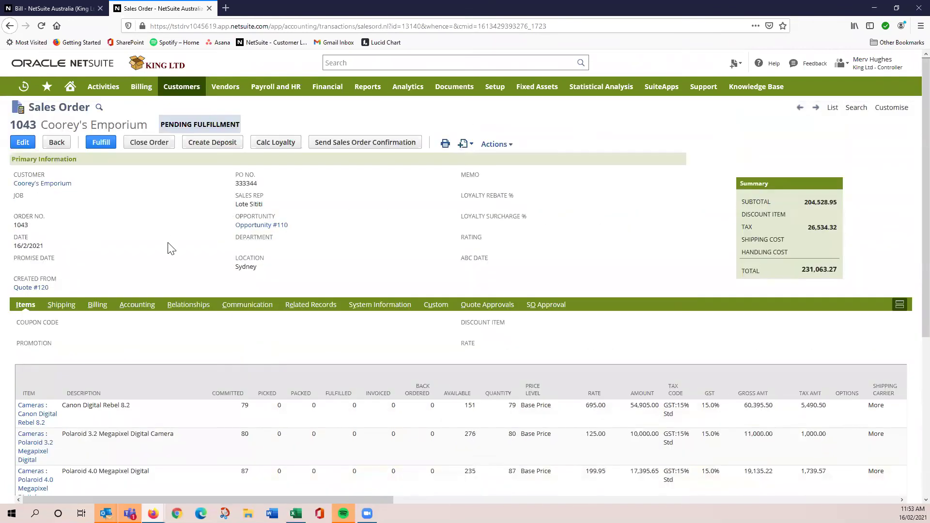
pyautogui.click(99, 143)
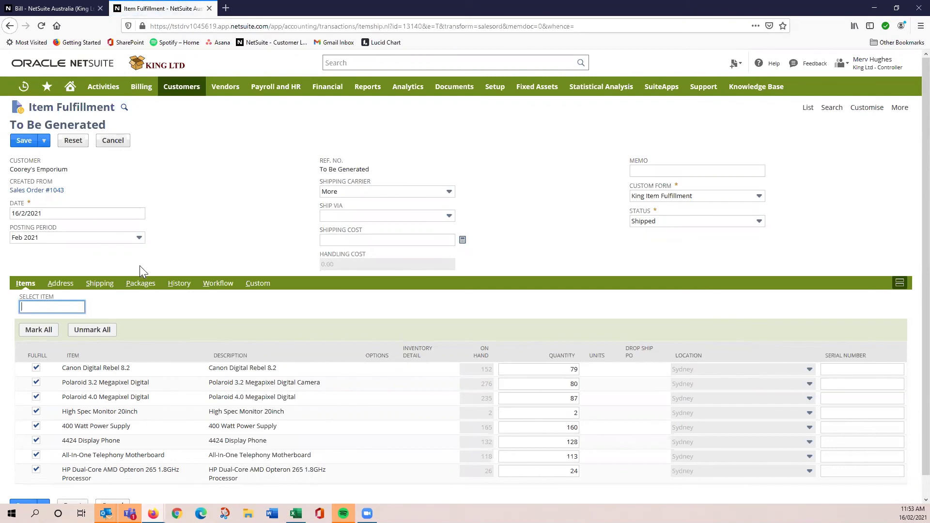
pyautogui.click(141, 284)
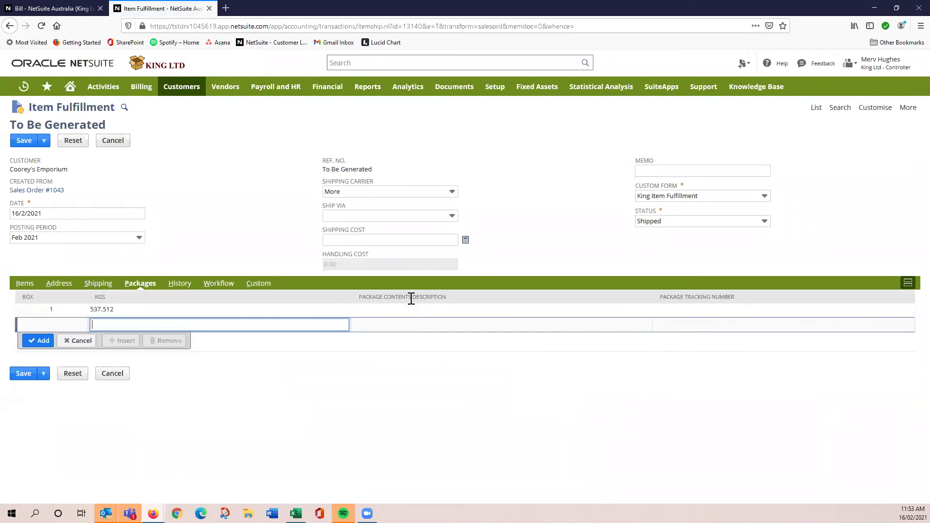
pyautogui.click(724, 312)
pyautogui.write('5656576767887')
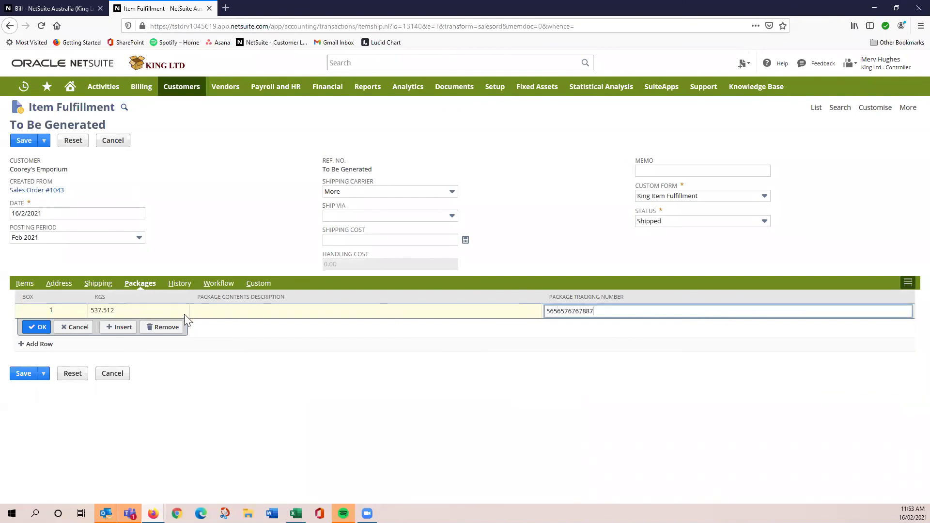
pyautogui.click(42, 328)
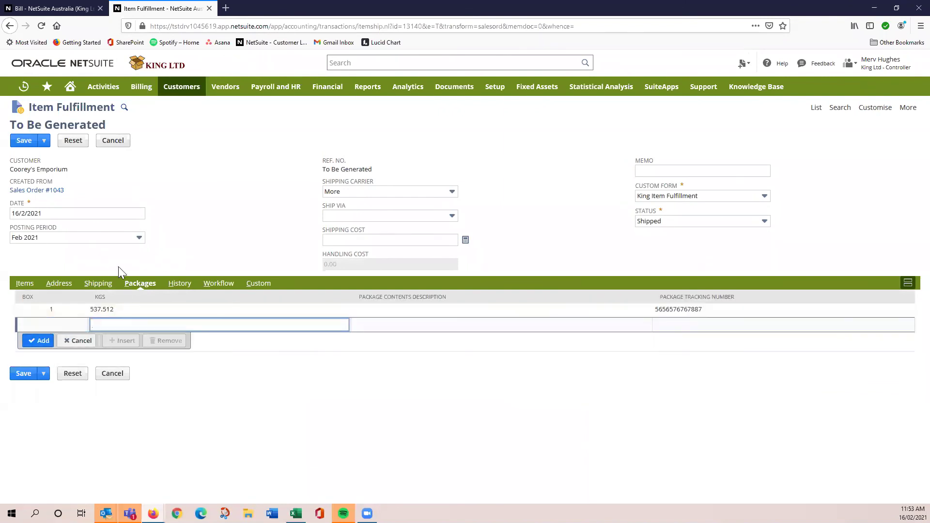
pyautogui.click(25, 284)
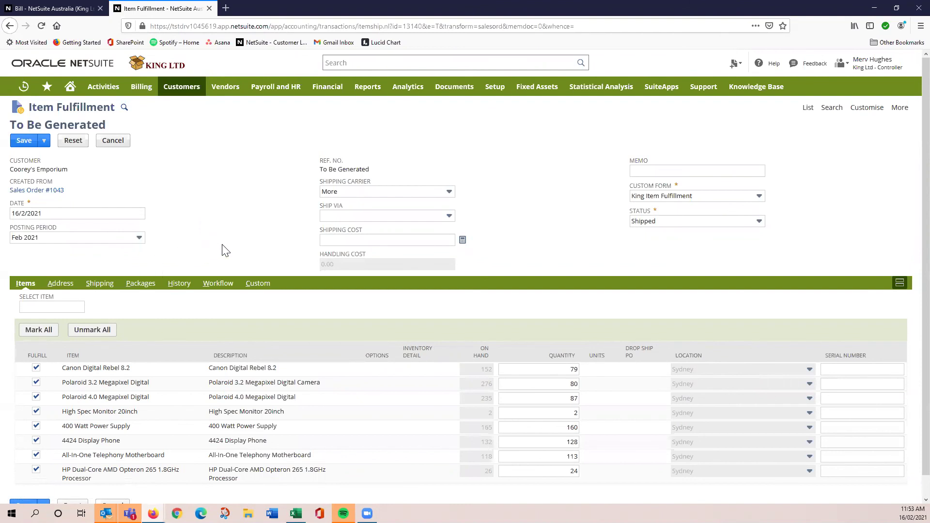
# - Exclude the 400 Watt Power Supply, 4424 Display Phone, All-In-One Telephony Motherboard and HP Dual-Core processor lines from the fulfillment and save it
pyautogui.click(36, 456)
pyautogui.click(36, 455)
pyautogui.click(36, 427)
pyautogui.click(36, 454)
pyautogui.click(36, 441)
pyautogui.click(35, 470)
pyautogui.click(24, 141)
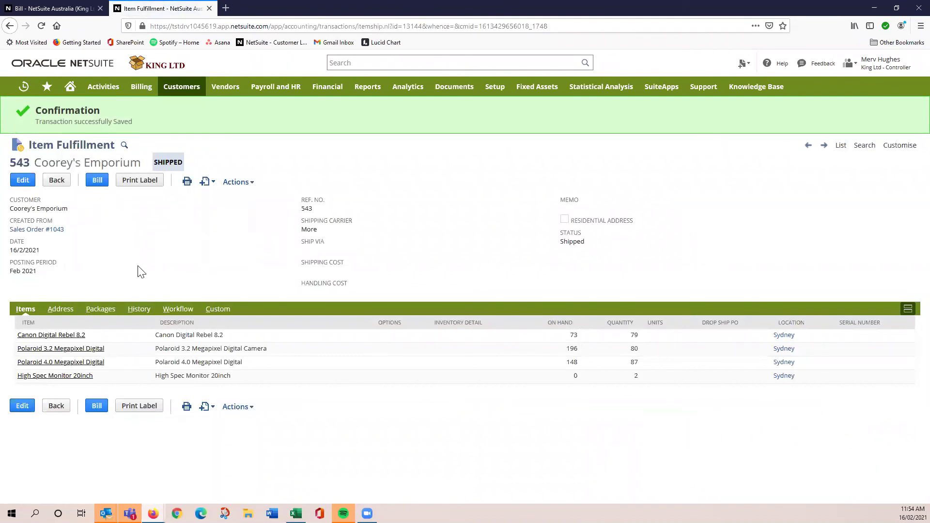
# - Return to the originating sales order and check the fulfilled and back-ordered quantities on its item lines and its related records
pyautogui.click(26, 233)
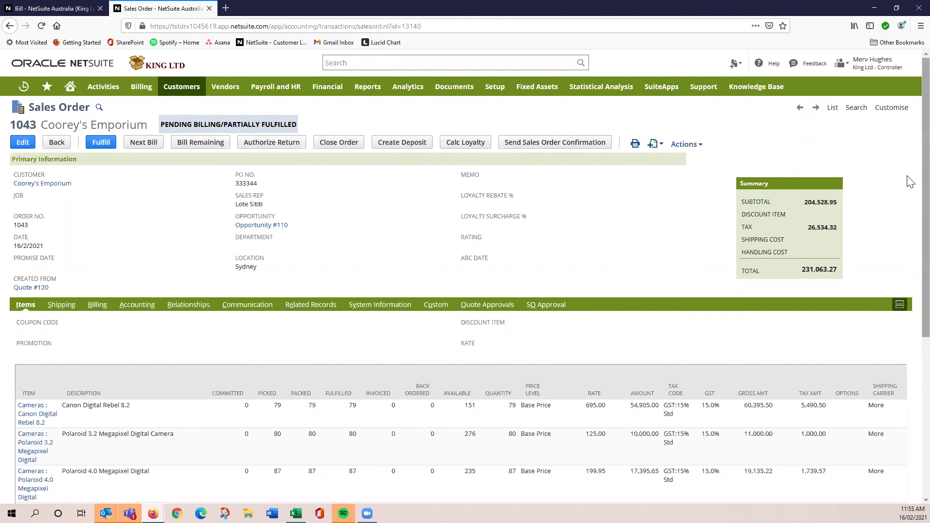
pyautogui.scroll(-1, 910, 187)
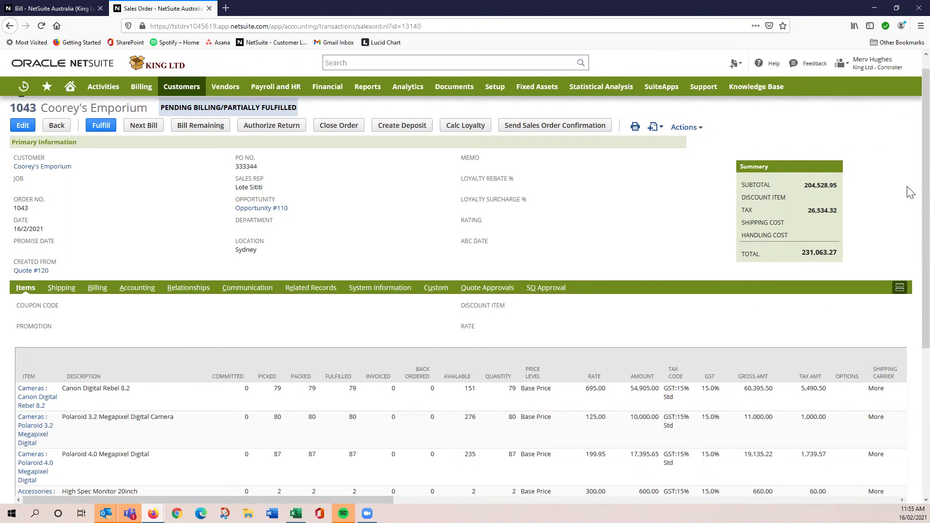
pyautogui.scroll(-1, 910, 193)
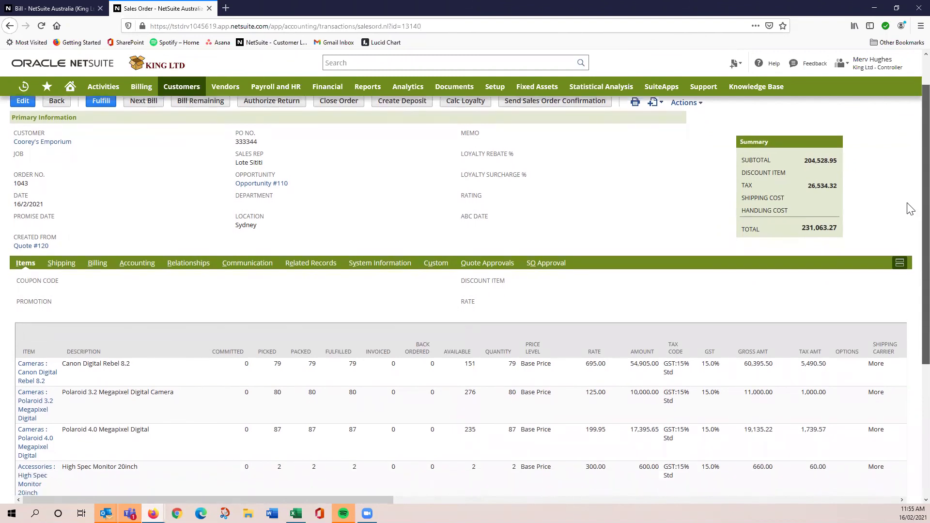
pyautogui.scroll(-3, 906, 214)
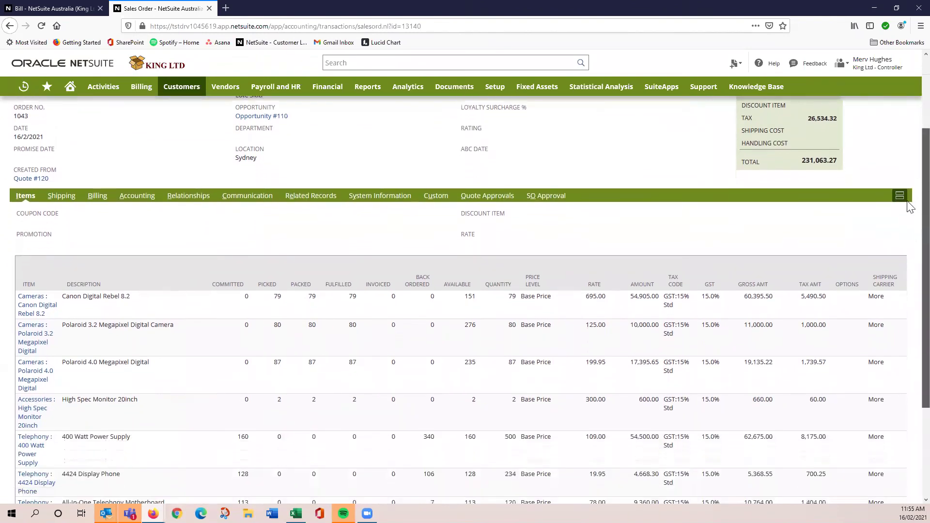
pyautogui.scroll(5, 906, 214)
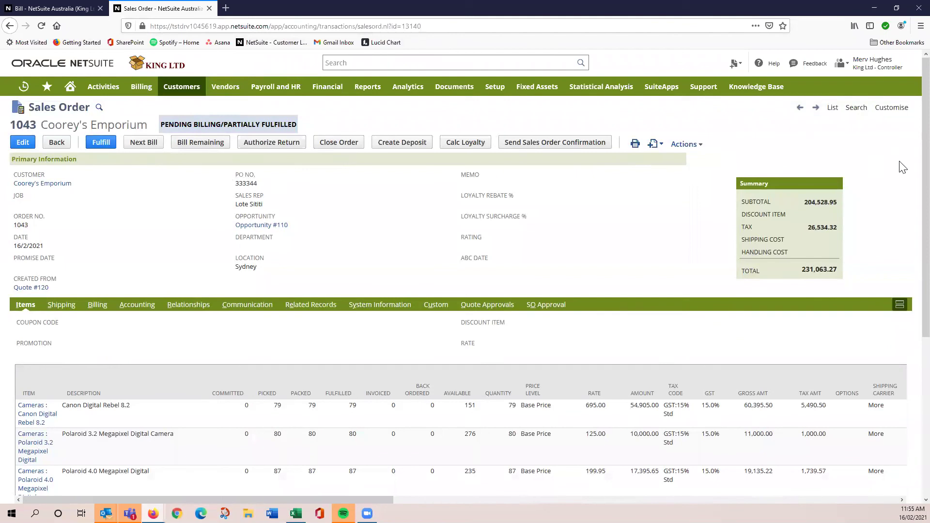
pyautogui.scroll(-3, 908, 184)
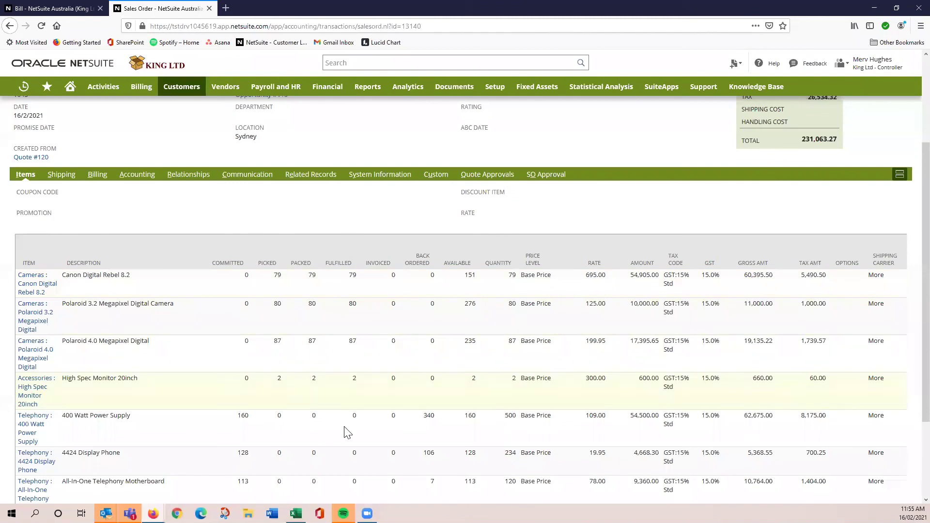
pyautogui.scroll(-2, 300, 457)
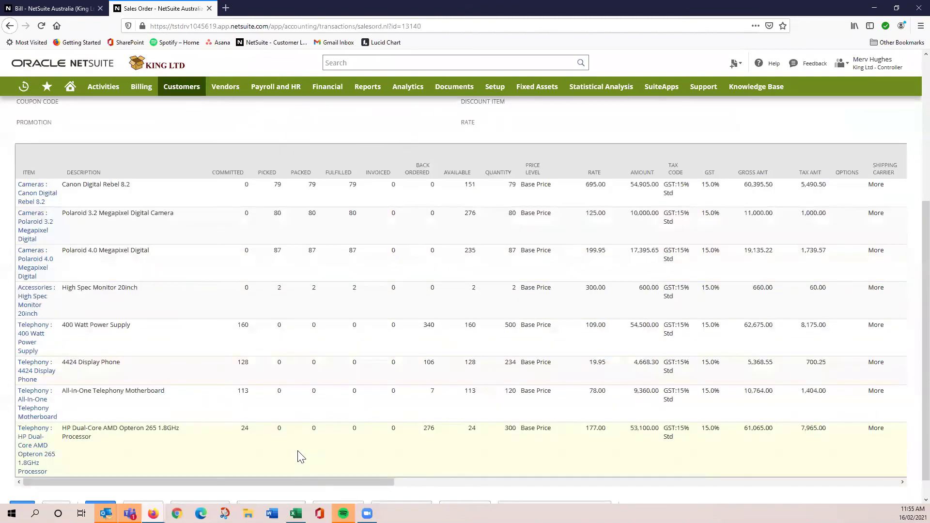
pyautogui.scroll(4, 300, 457)
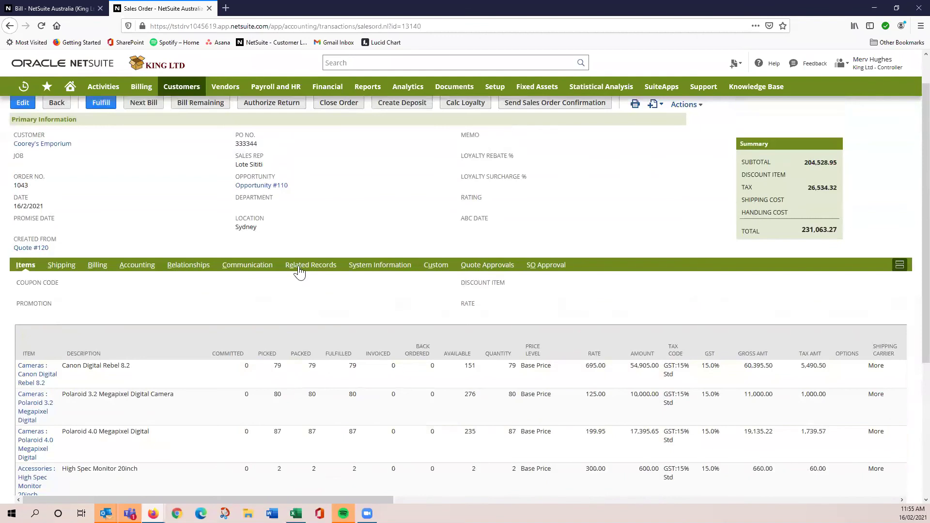
pyautogui.click(296, 266)
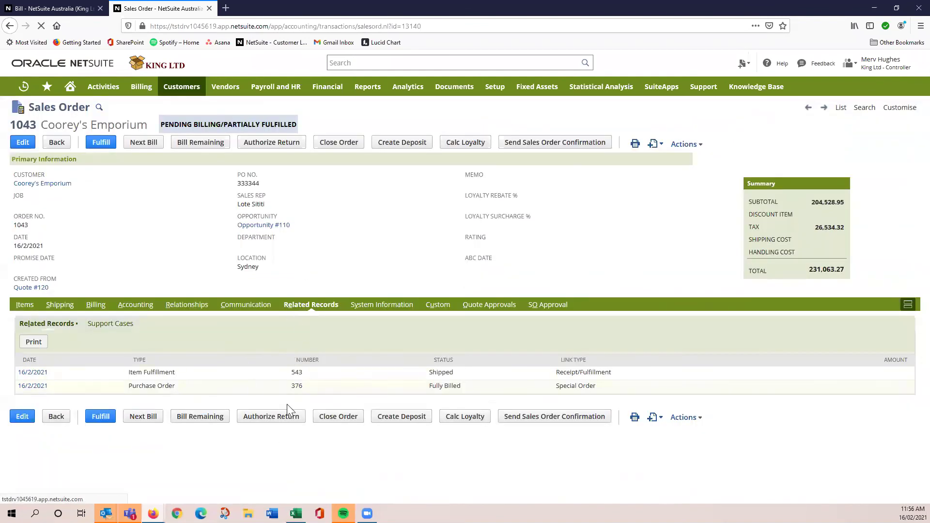
pyautogui.click(21, 305)
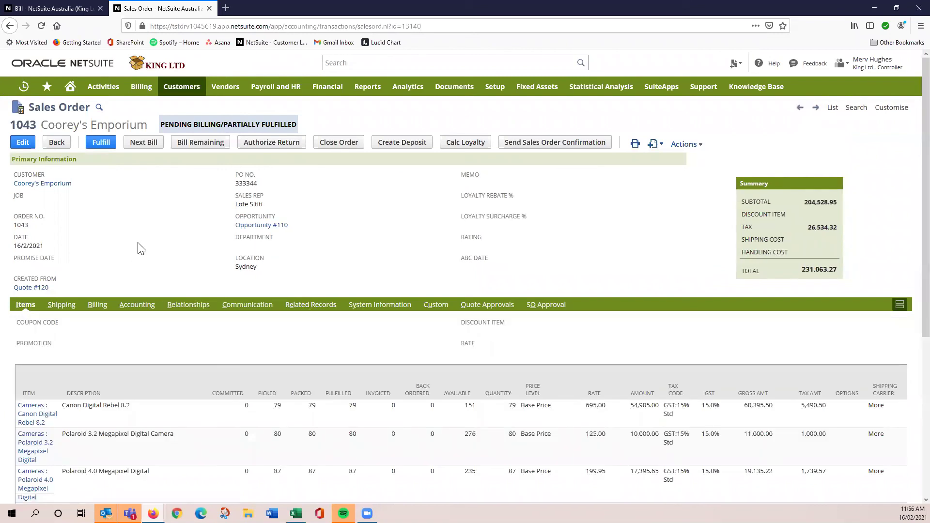
# - Open the 400 Watt Power Supply item record from the sales order in a new browser tab and view its inventory details
pyautogui.scroll(-5, 141, 248)
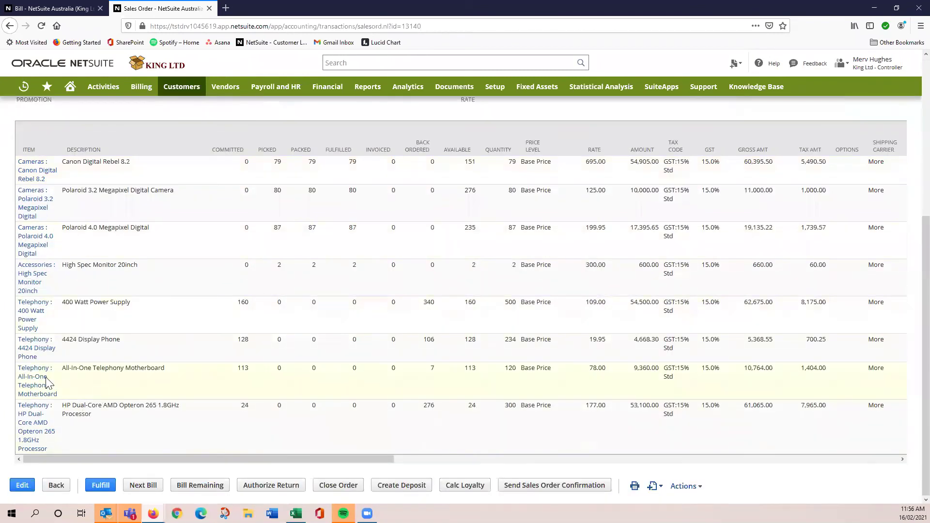
pyautogui.rightClick(30, 315)
pyautogui.click(47, 319)
pyautogui.moveTo(226, 92)
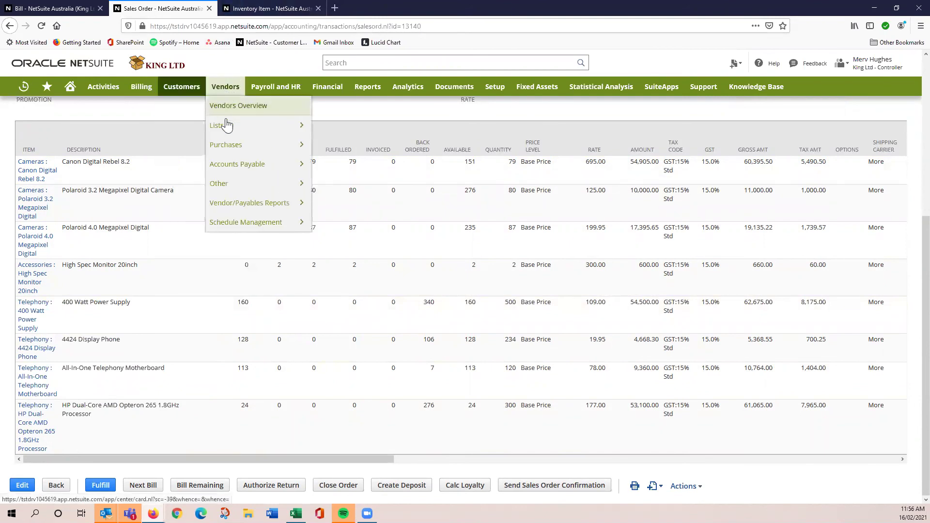
pyautogui.moveTo(227, 148)
pyautogui.moveTo(338, 148)
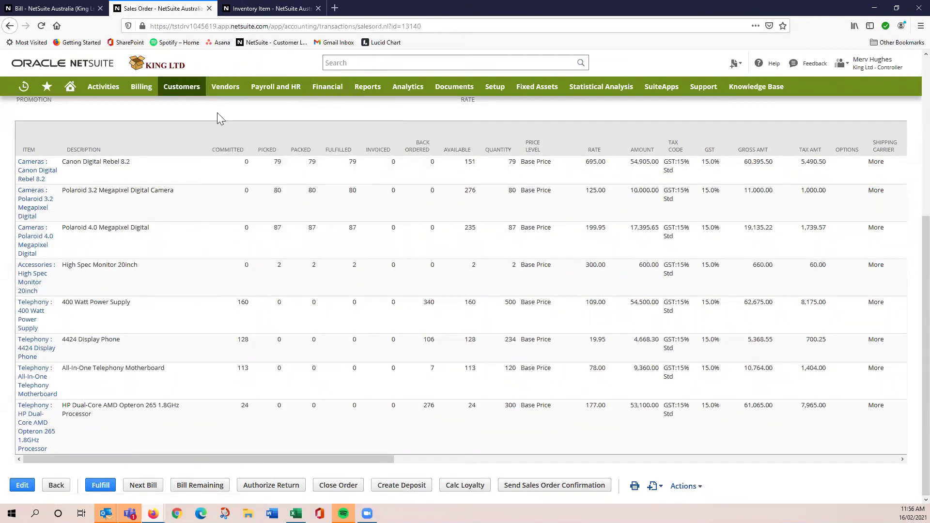
pyautogui.click(257, 8)
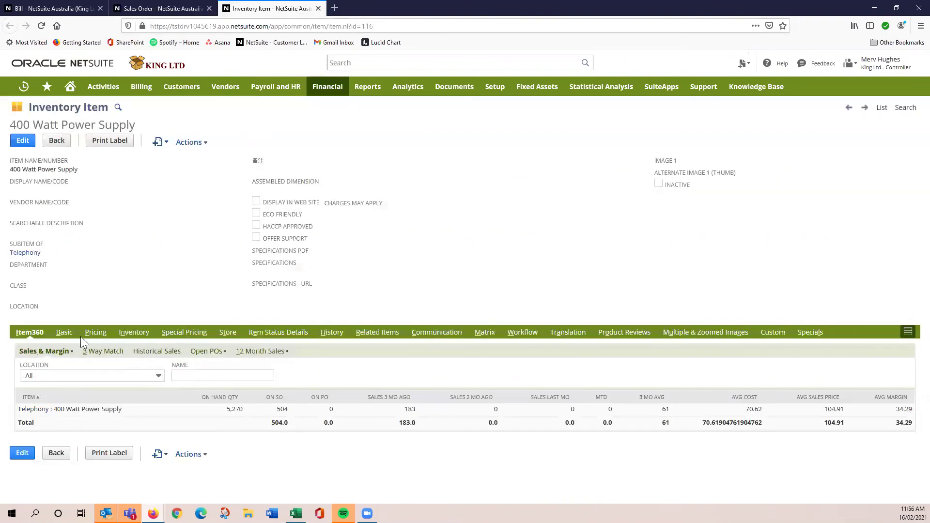
pyautogui.click(134, 333)
pyautogui.scroll(-3, 162, 306)
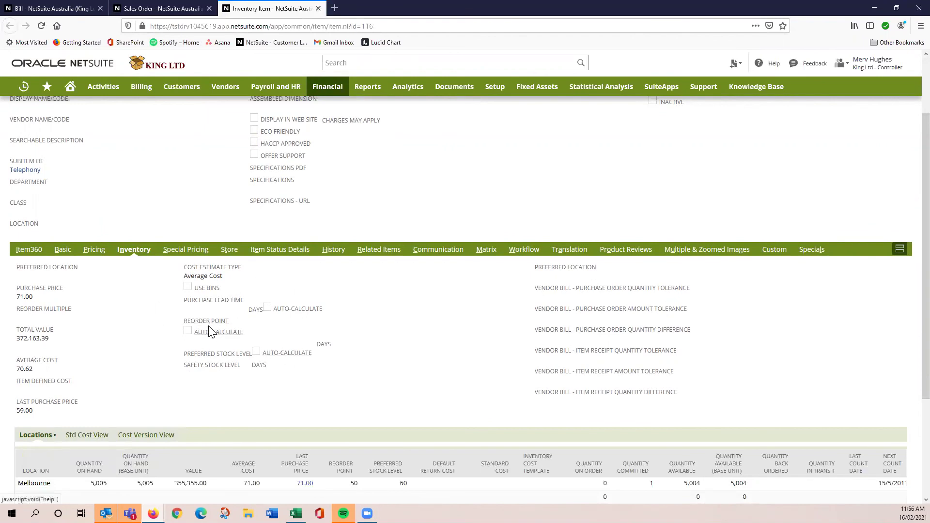
# - Read the field help for Reorder Point, then examine the item's reorder points and stock levels by location
pyautogui.click(225, 321)
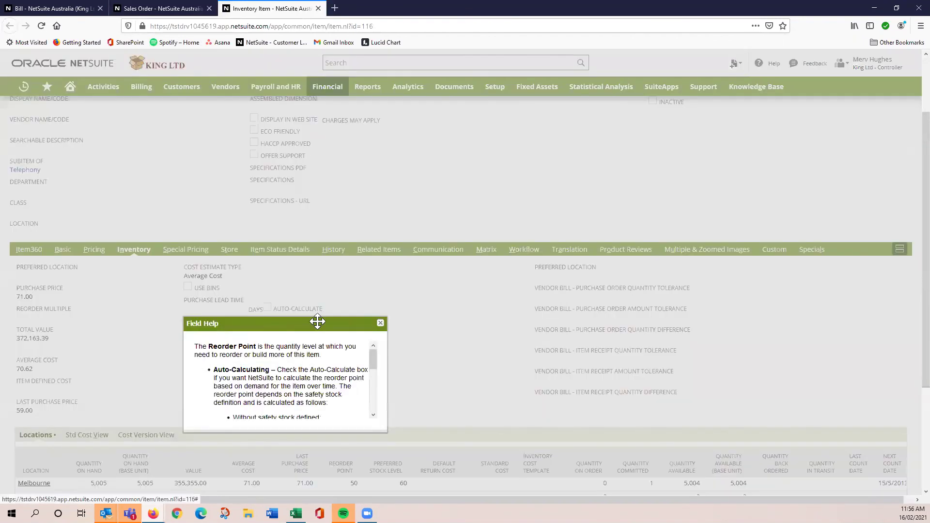
pyautogui.moveTo(316, 318); pyautogui.dragTo(325, 115)
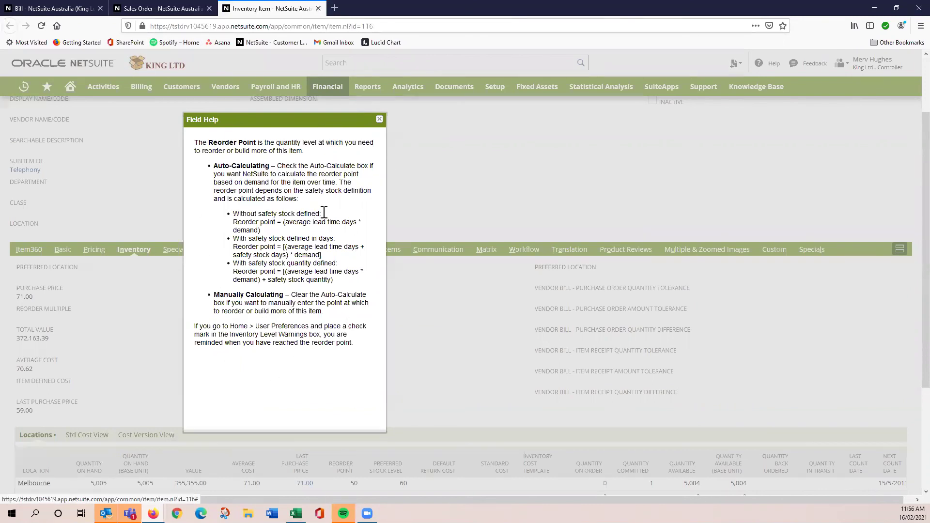
pyautogui.click(380, 119)
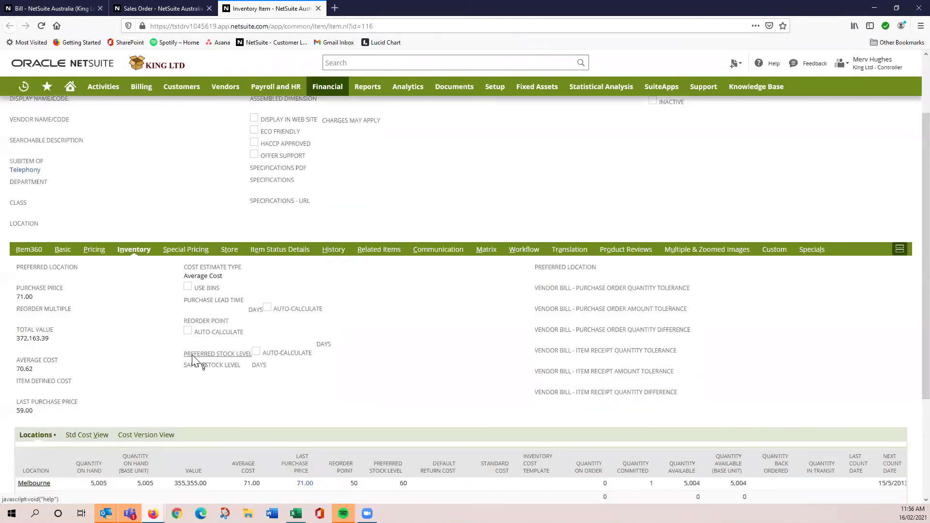
pyautogui.scroll(-3, 163, 390)
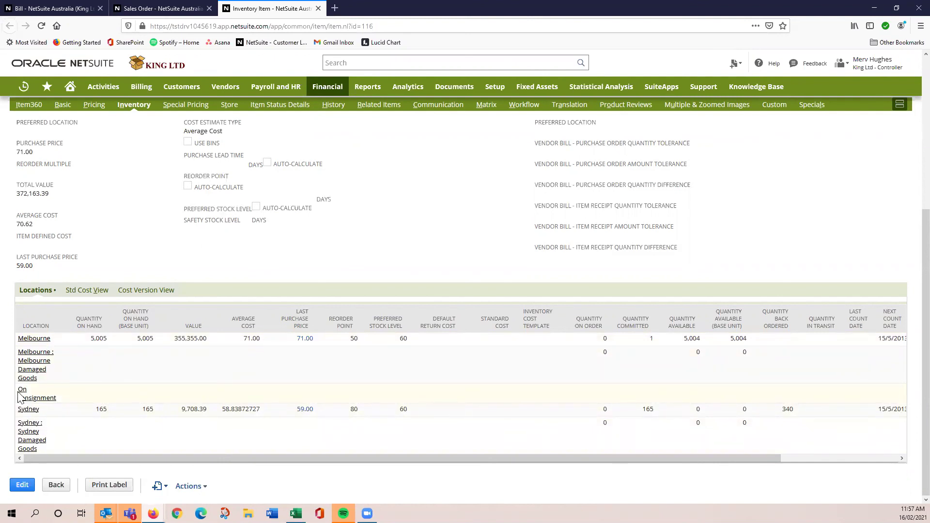
pyautogui.scroll(5, 135, 276)
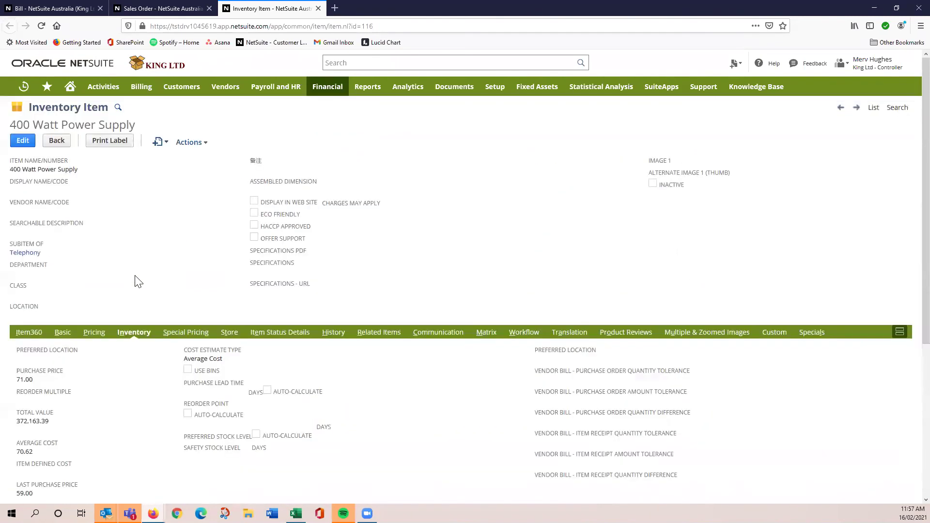
# - Open the Order Items page, filter it to the Sydney location and review the suggested order lines
pyautogui.moveTo(47, 87)
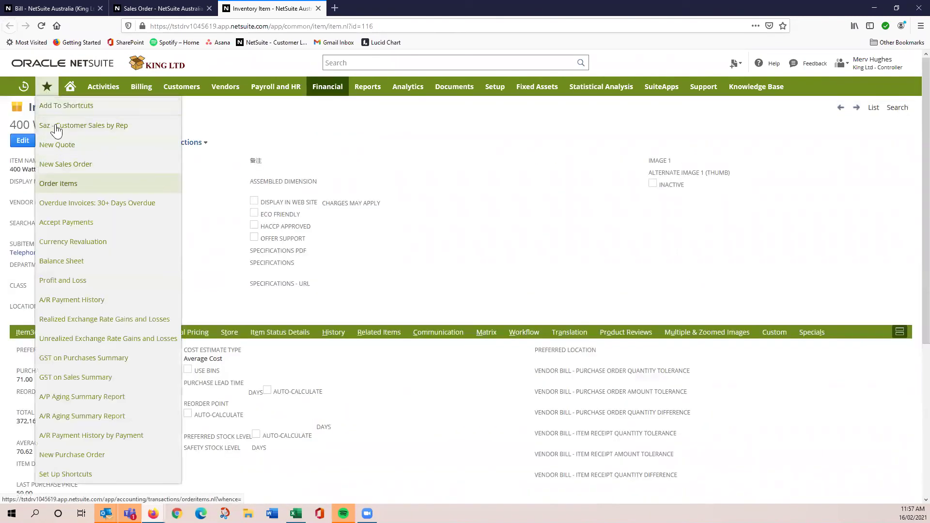
pyautogui.click(51, 185)
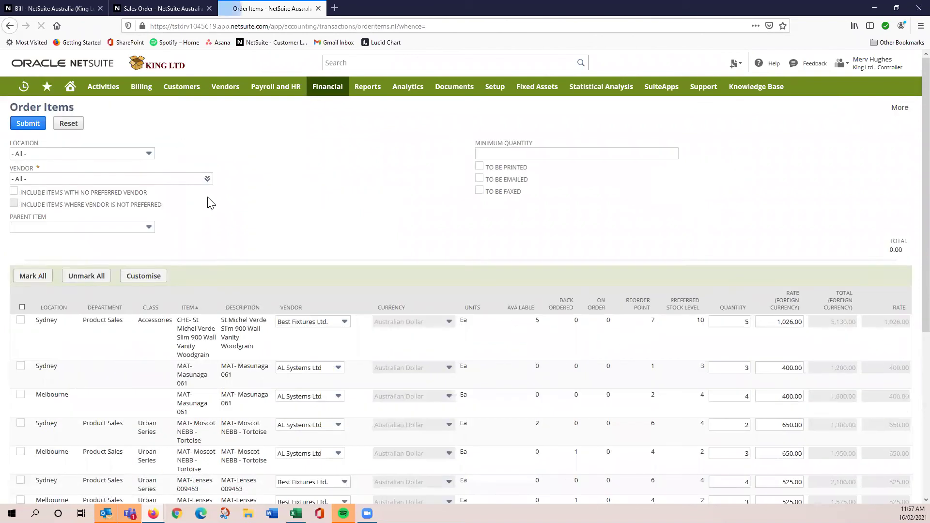
pyautogui.click(128, 153)
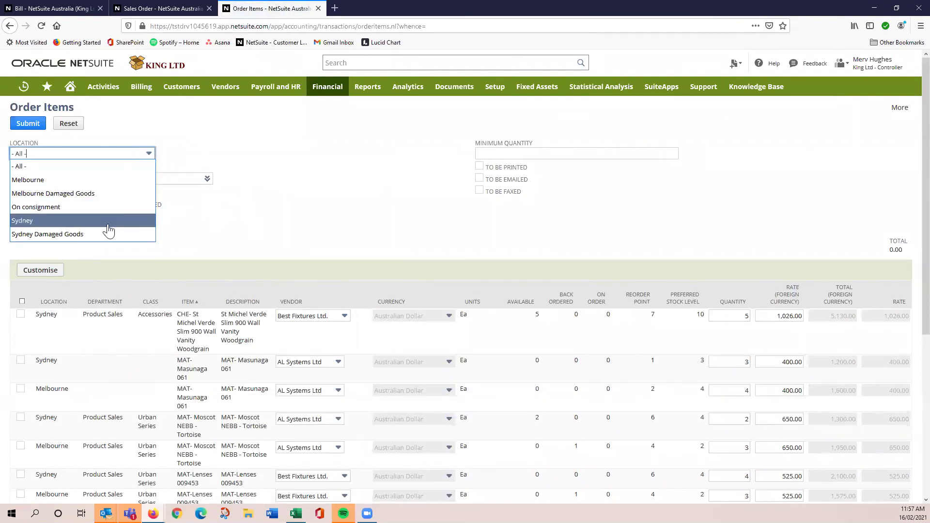
pyautogui.click(108, 224)
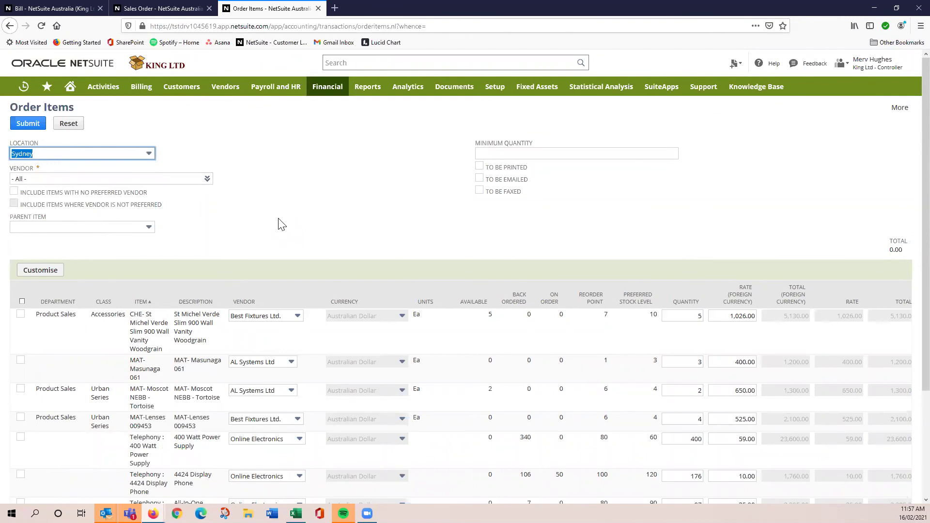
pyautogui.scroll(-3, 282, 224)
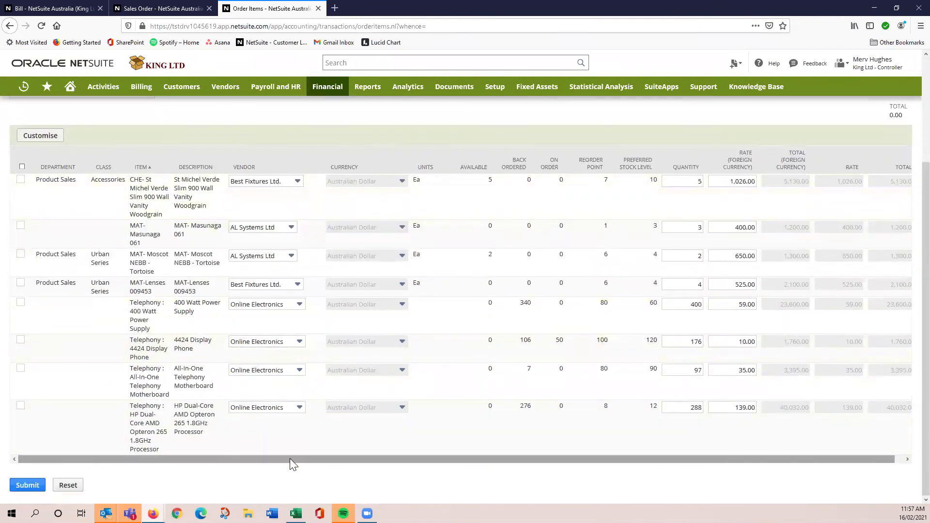
pyautogui.moveTo(299, 456); pyautogui.dragTo(349, 463)
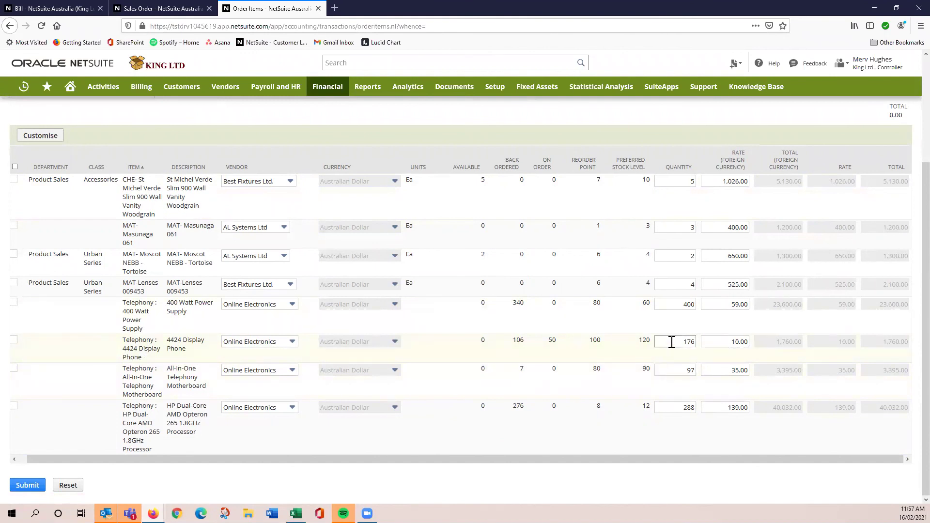
# - Set the 4424 Display Phone order line to quantity 200 and rate 9.5
pyautogui.moveTo(671, 343); pyautogui.dragTo(748, 346)
pyautogui.write('20')
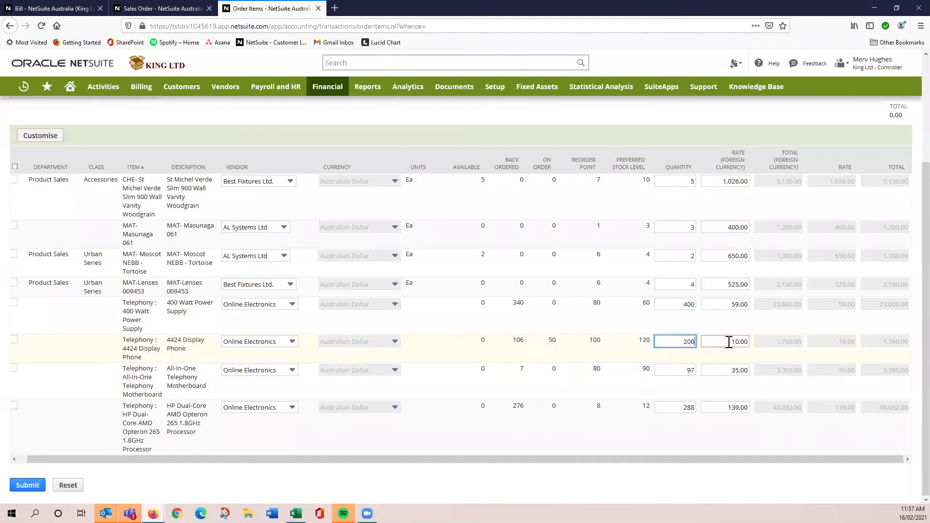
pyautogui.write('0')
pyautogui.press('Tab')
pyautogui.write('9.5')
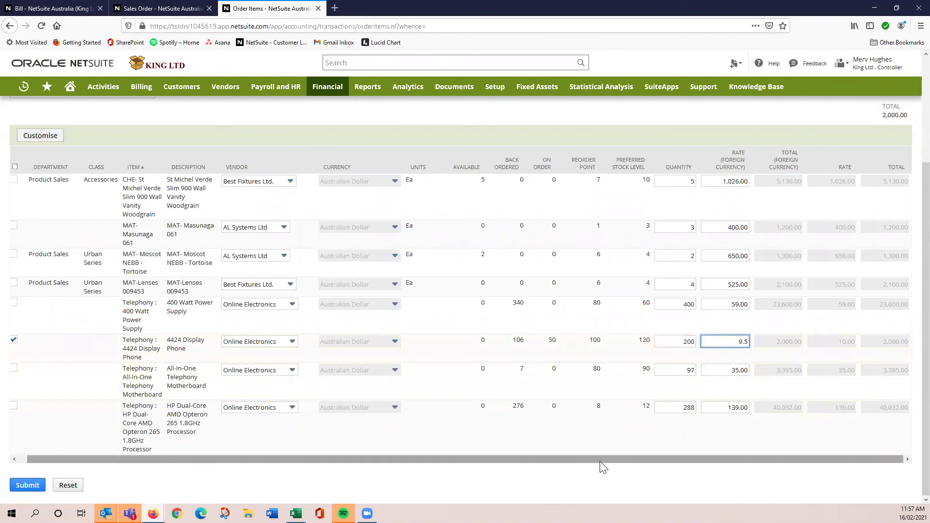
# - Include the 400 Watt Power Supply, All-In-One Telephony Motherboard and HP Dual-Core processor lines and submit the order
pyautogui.moveTo(594, 461); pyautogui.dragTo(290, 422)
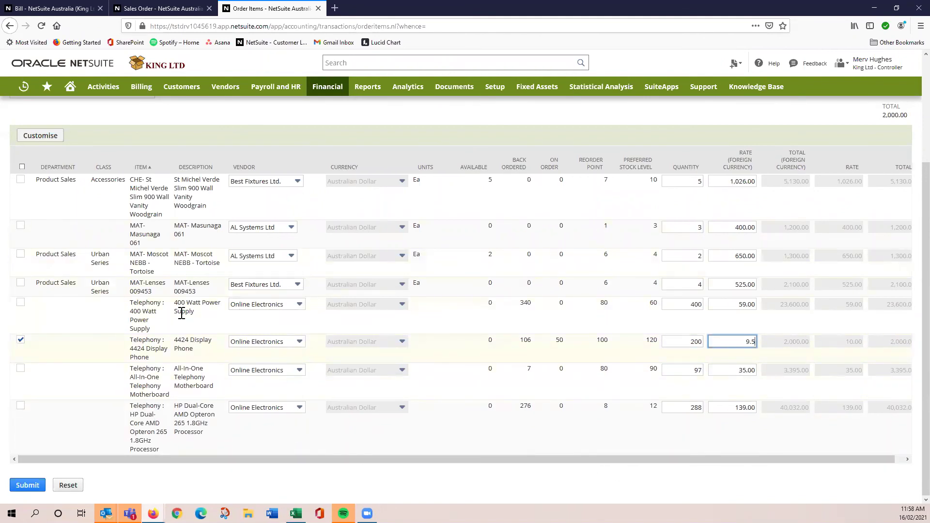
pyautogui.click(21, 303)
pyautogui.click(20, 370)
pyautogui.click(20, 409)
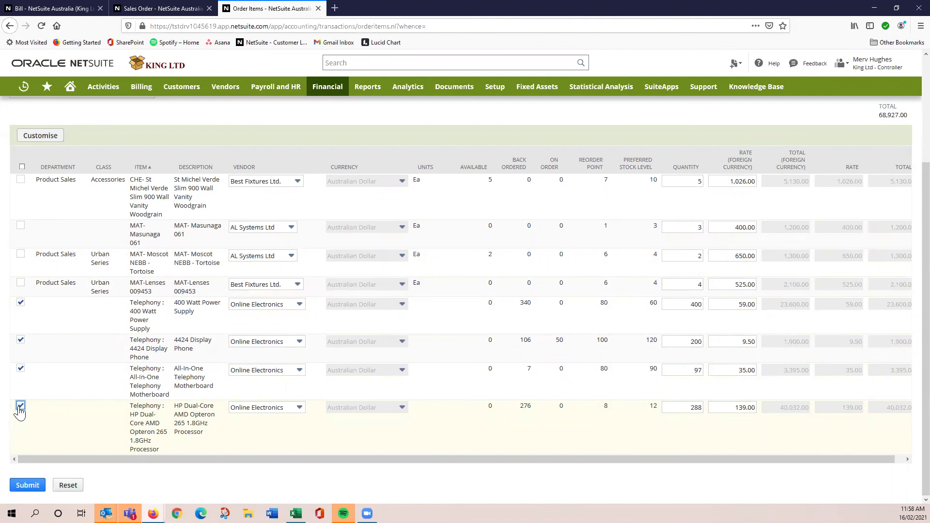
pyautogui.scroll(3, 30, 252)
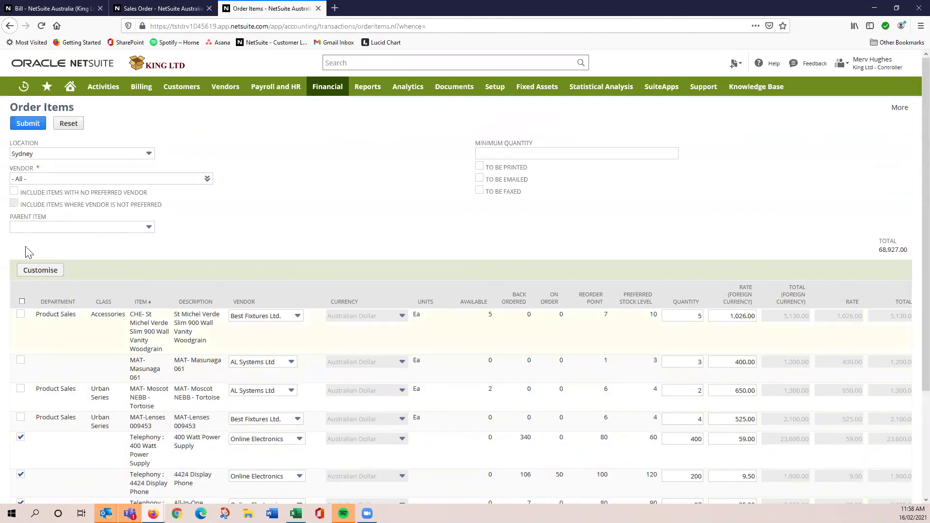
pyautogui.click(22, 124)
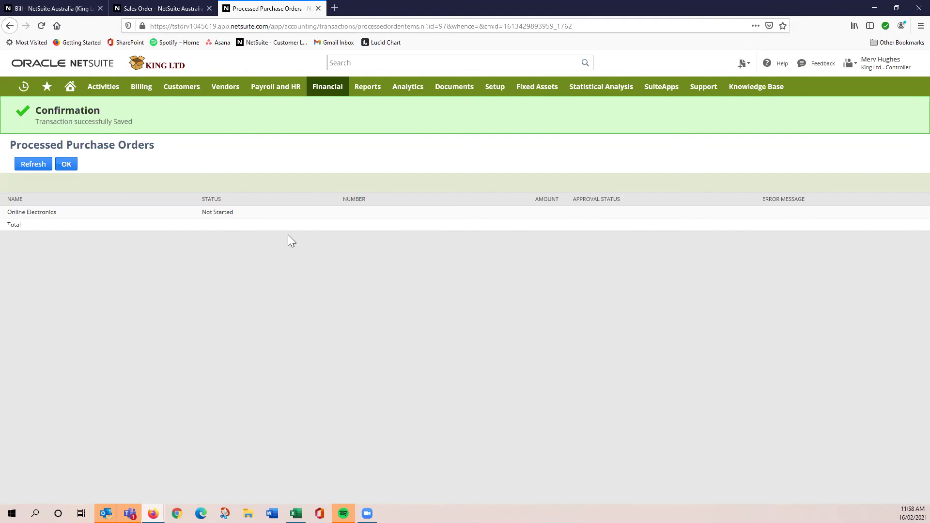
# - Refresh the processed purchase orders and review the new Online Electronics purchase order's details and item lines
pyautogui.click(39, 163)
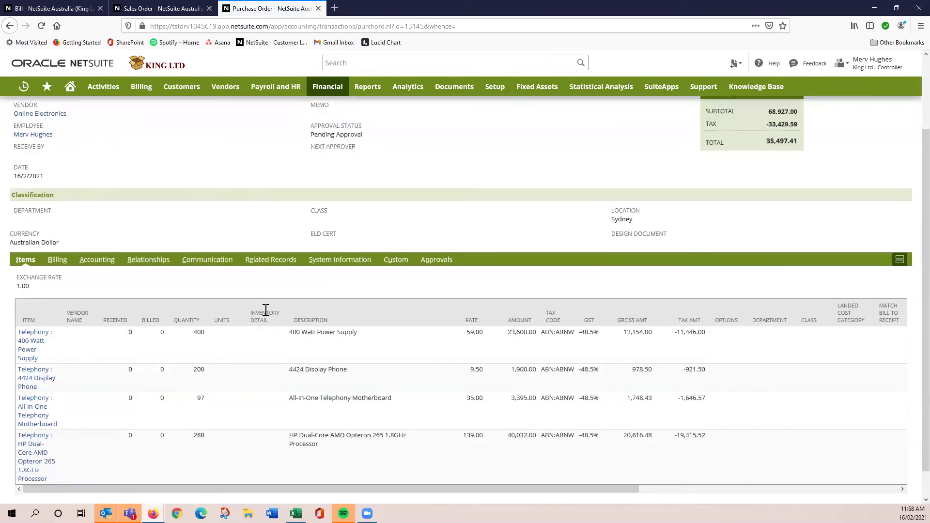
pyautogui.scroll(3, 266, 310)
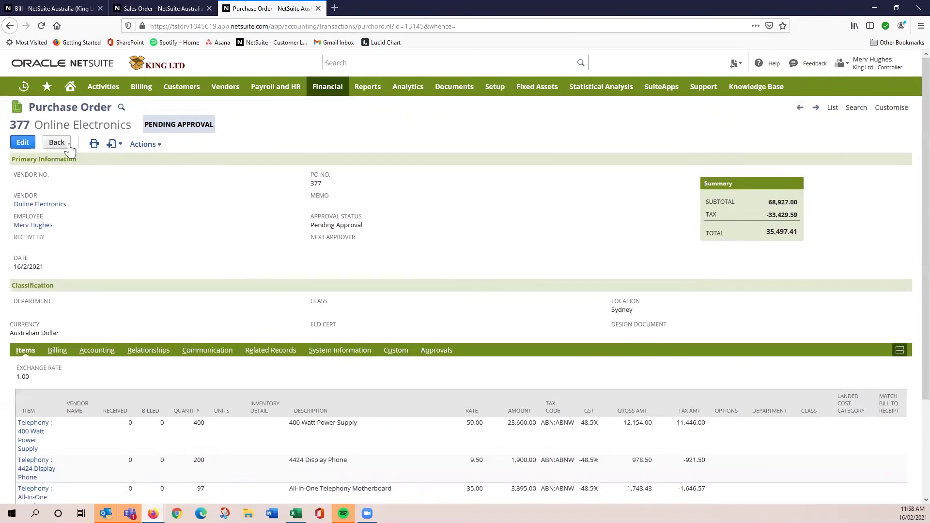
# - Set the Online Electronics purchase order's approval status to Approved, save it, and record an item receipt for all its lines
pyautogui.click(23, 142)
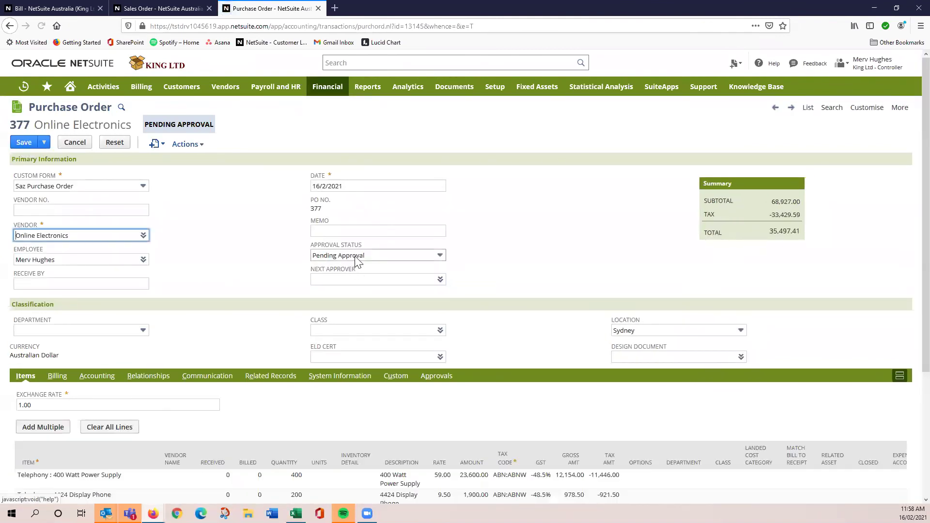
pyautogui.click(355, 255)
pyautogui.click(346, 281)
pyautogui.click(24, 142)
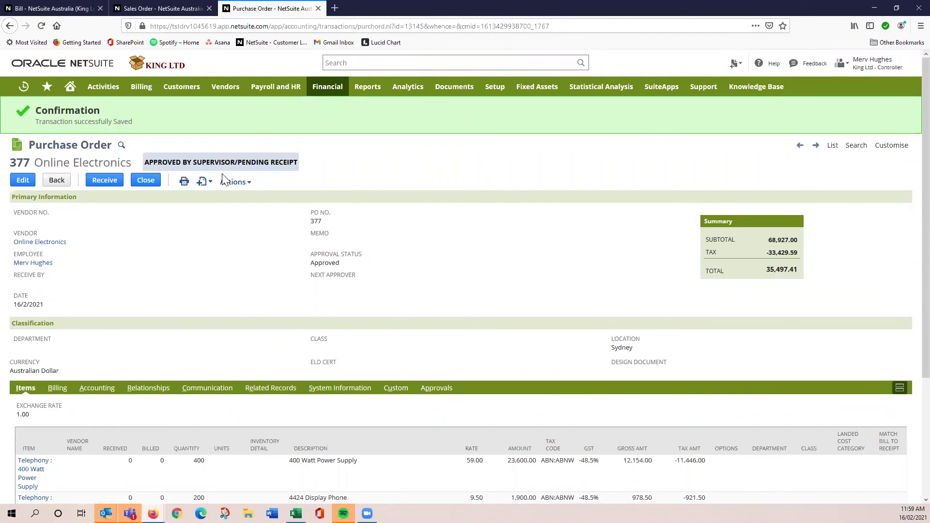
pyautogui.click(94, 184)
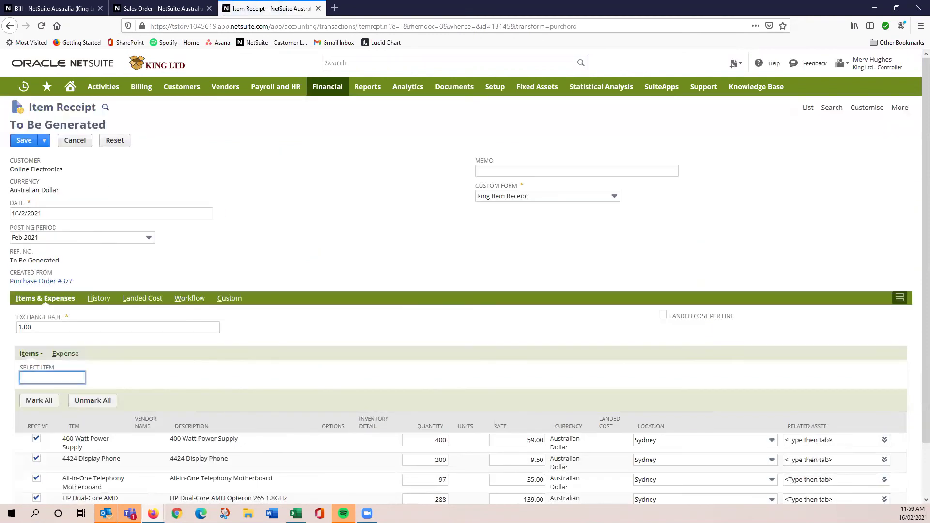
pyautogui.click(20, 145)
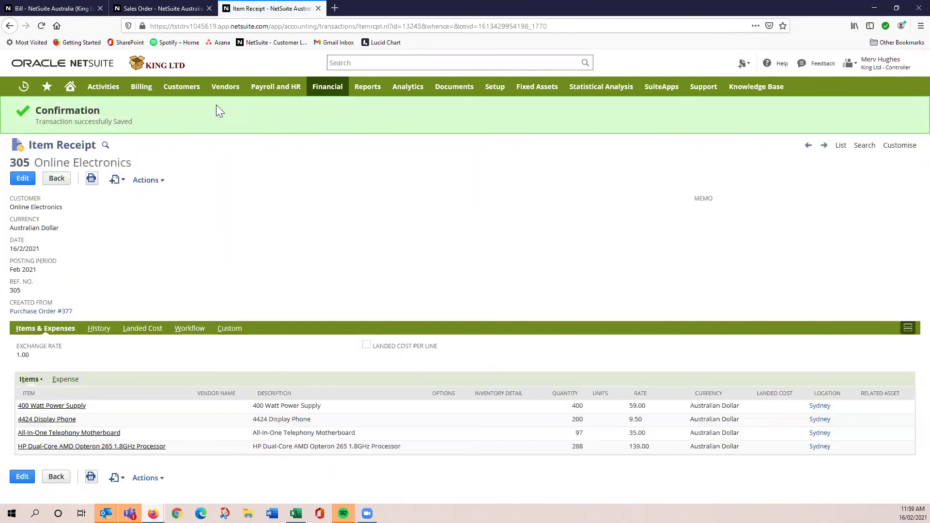
# - Return to the Coorey's Emporium sales order, refresh it and review the committed, back-ordered and available quantities of its item lines
pyautogui.click(136, 9)
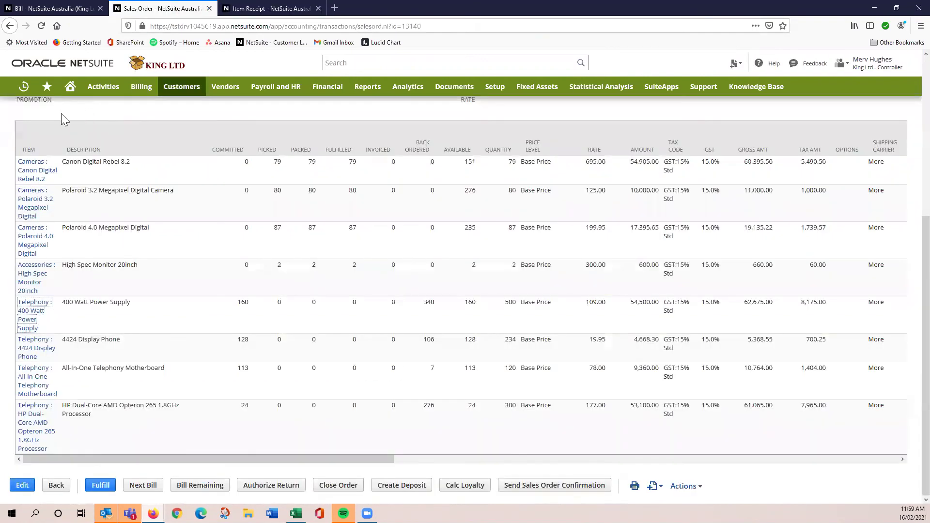
pyautogui.scroll(5, 67, 106)
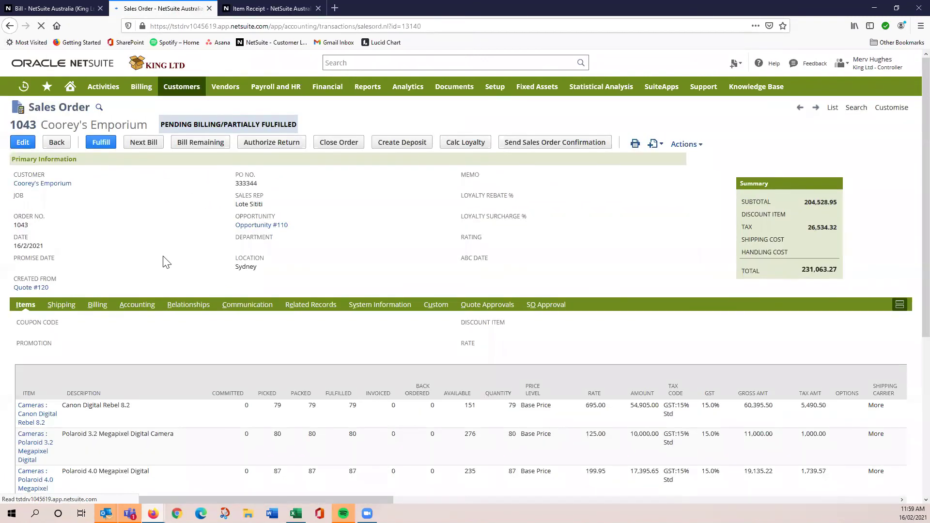
pyautogui.scroll(-3, 152, 248)
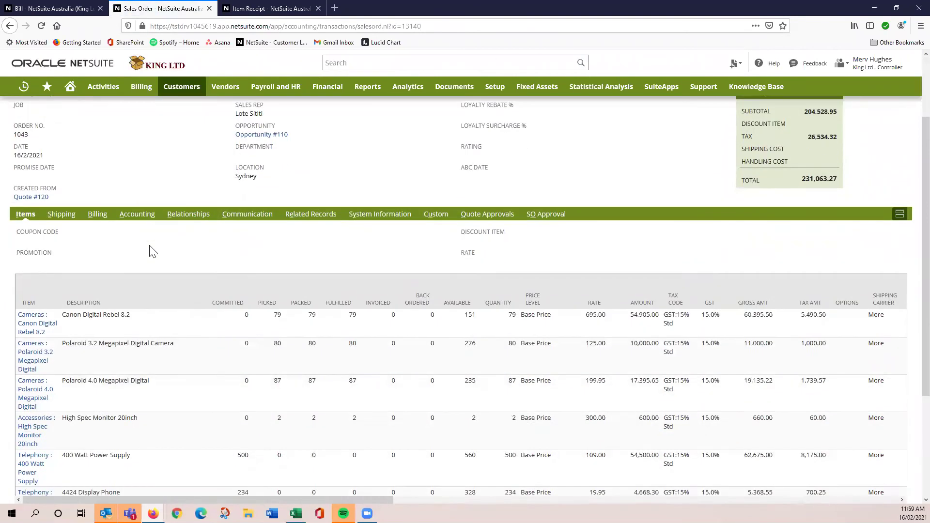
pyautogui.scroll(-1, 152, 251)
pyautogui.scroll(-1, 151, 250)
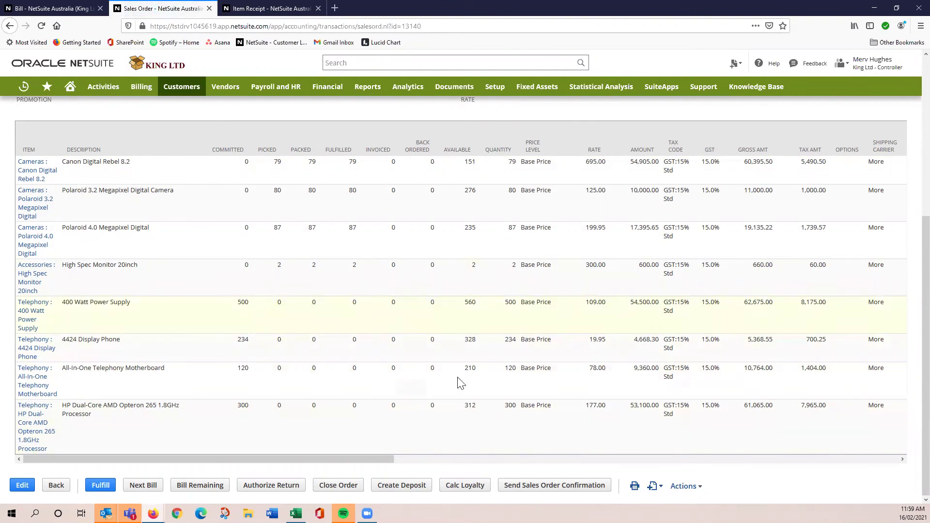
pyautogui.scroll(4, 431, 345)
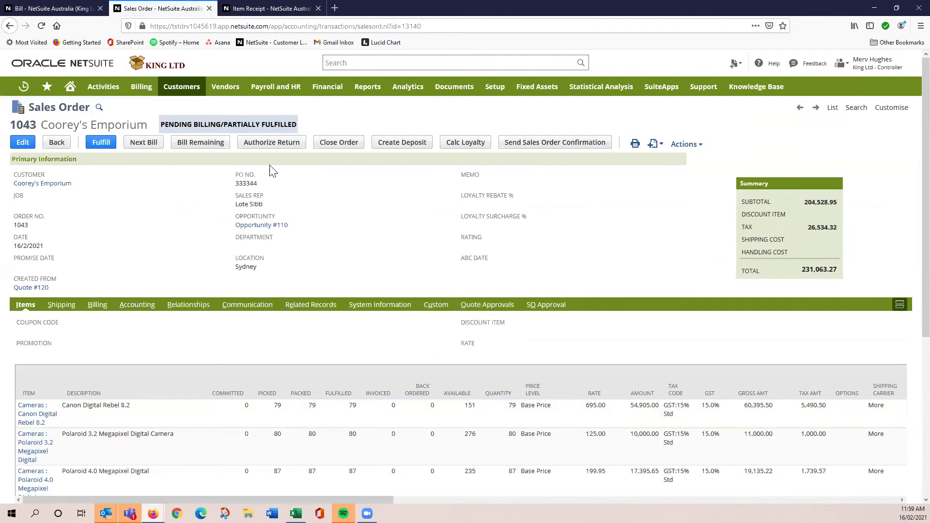